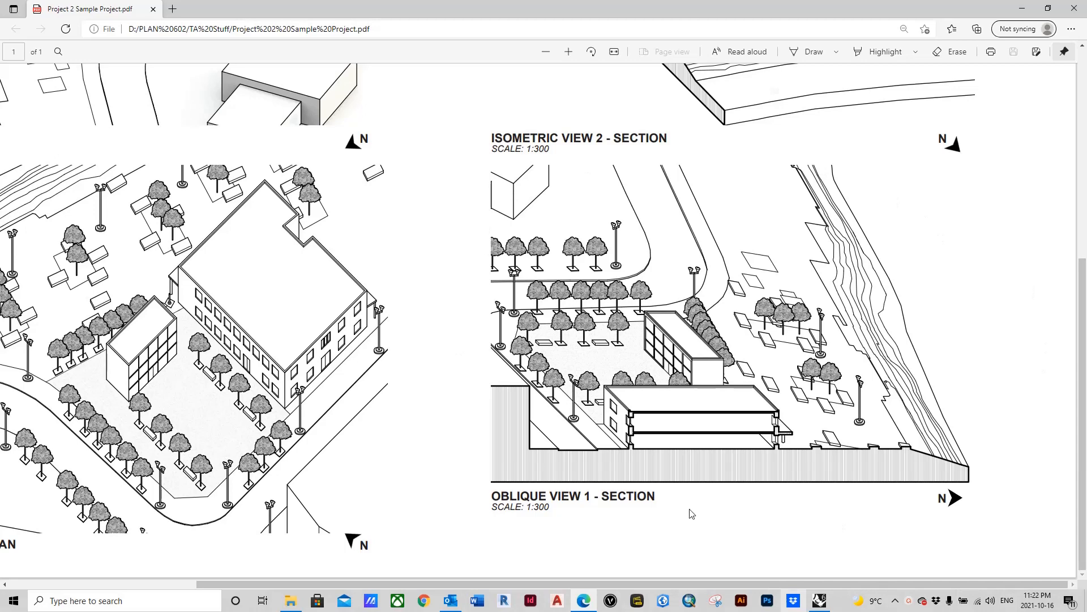
Step: Examine the oblique plan and oblique section drawings in the sample project PDF
drag(757, 585, 572, 597)
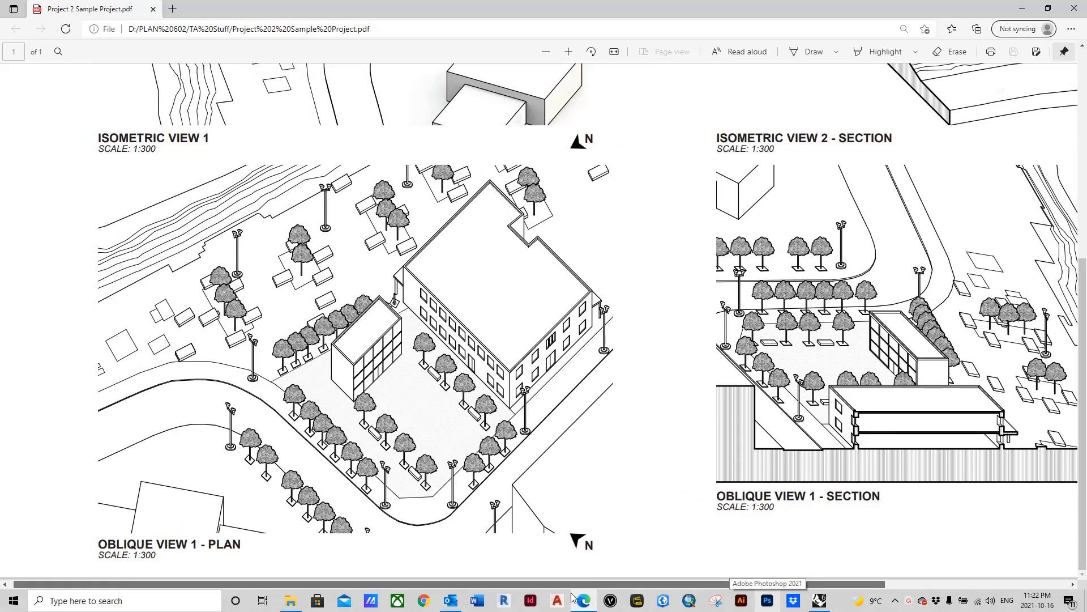
drag(572, 598, 849, 611)
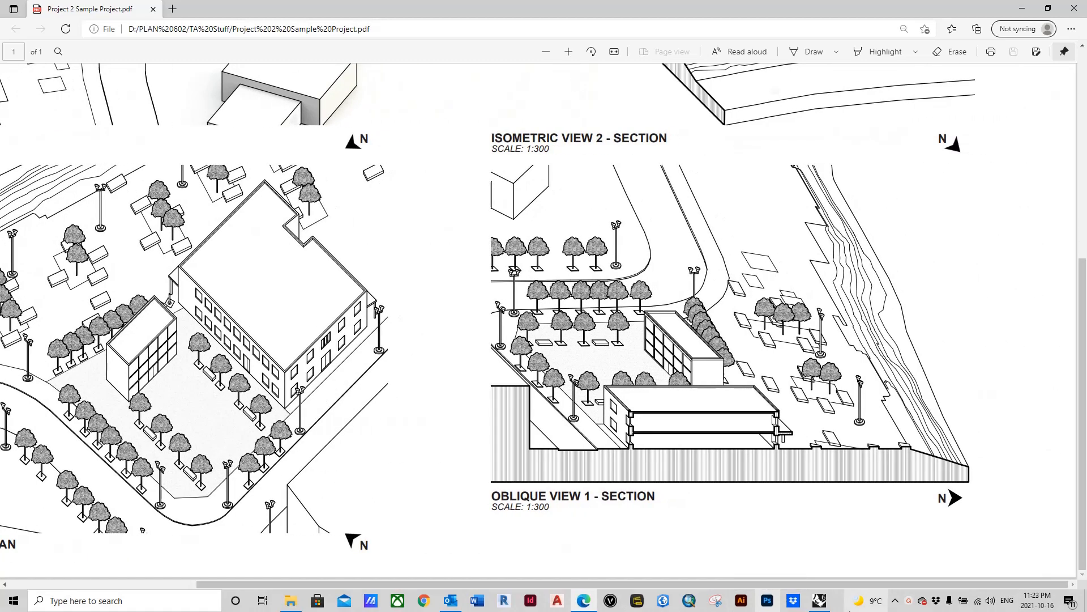
mouse_move(858, 601)
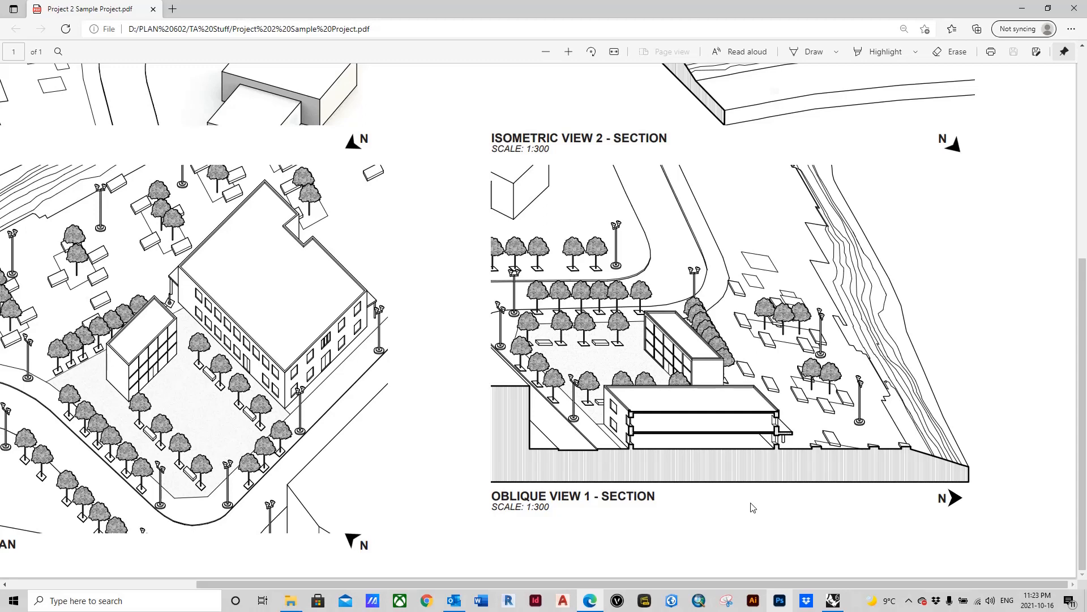
Step: Switch to the Rhinoceros model and examine the main building and its surroundings in the top view
click(834, 603)
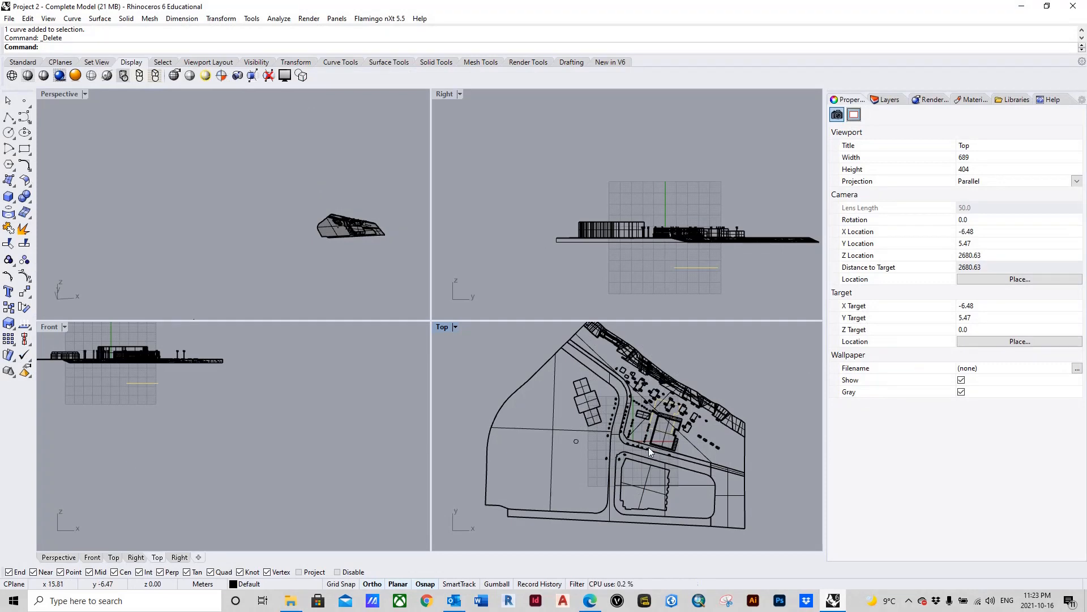
scroll(650, 450, up, 4)
scroll(651, 454, down, 3)
scroll(660, 467, up, 3)
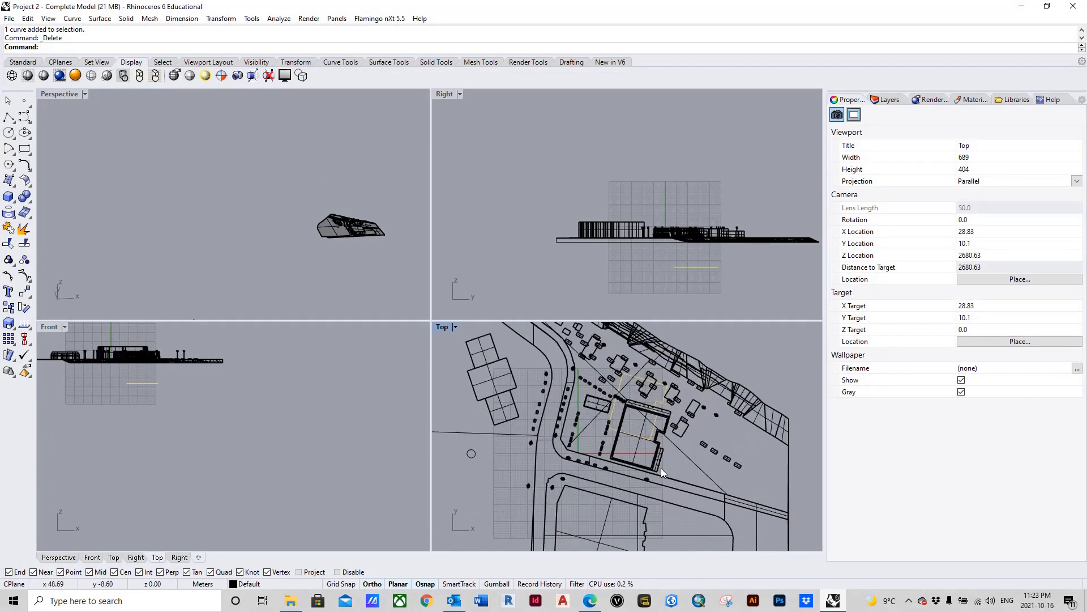
scroll(659, 452, down, 5)
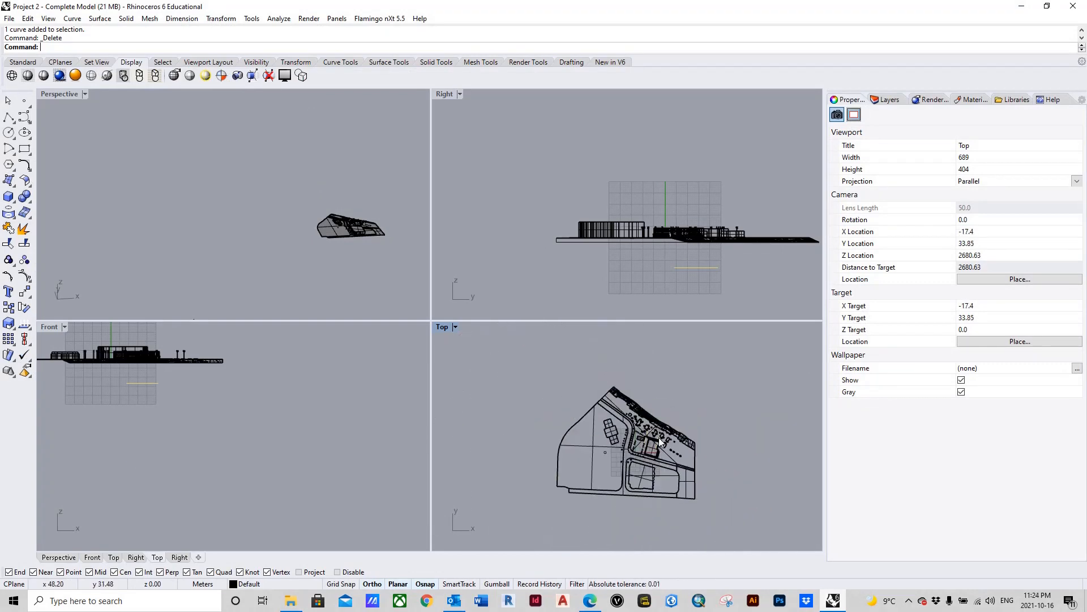
scroll(656, 447, up, 3)
scroll(655, 450, down, 2)
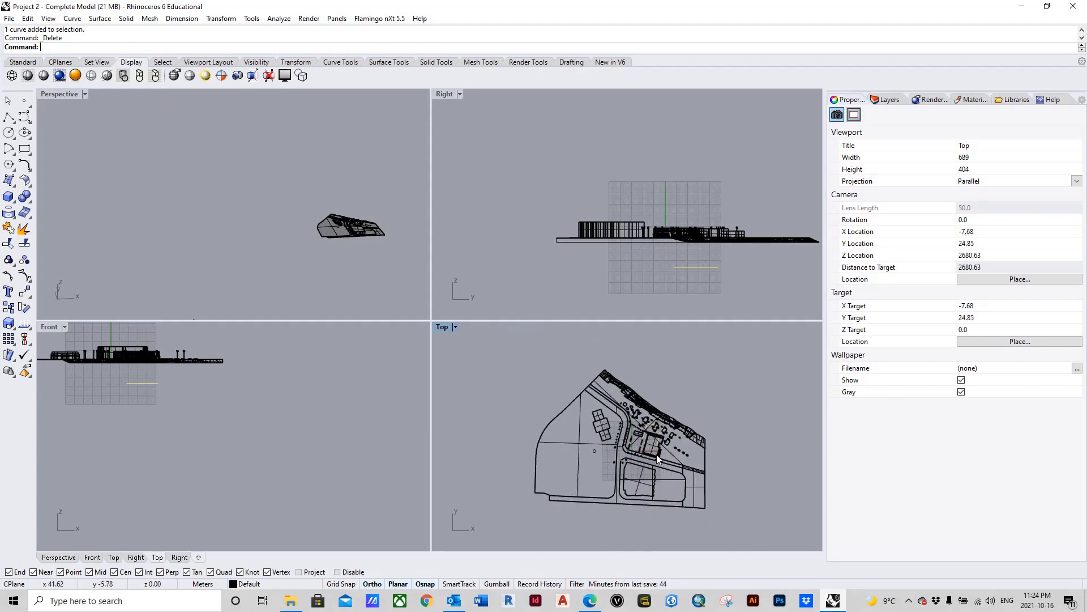
scroll(657, 455, up, 1)
scroll(658, 454, up, 3)
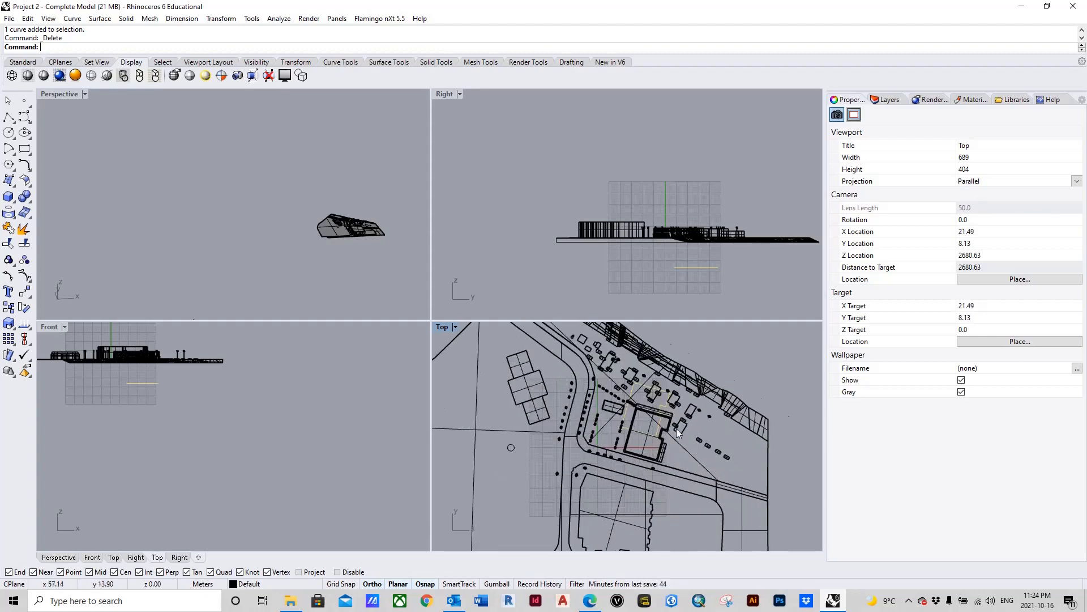
scroll(676, 428, up, 3)
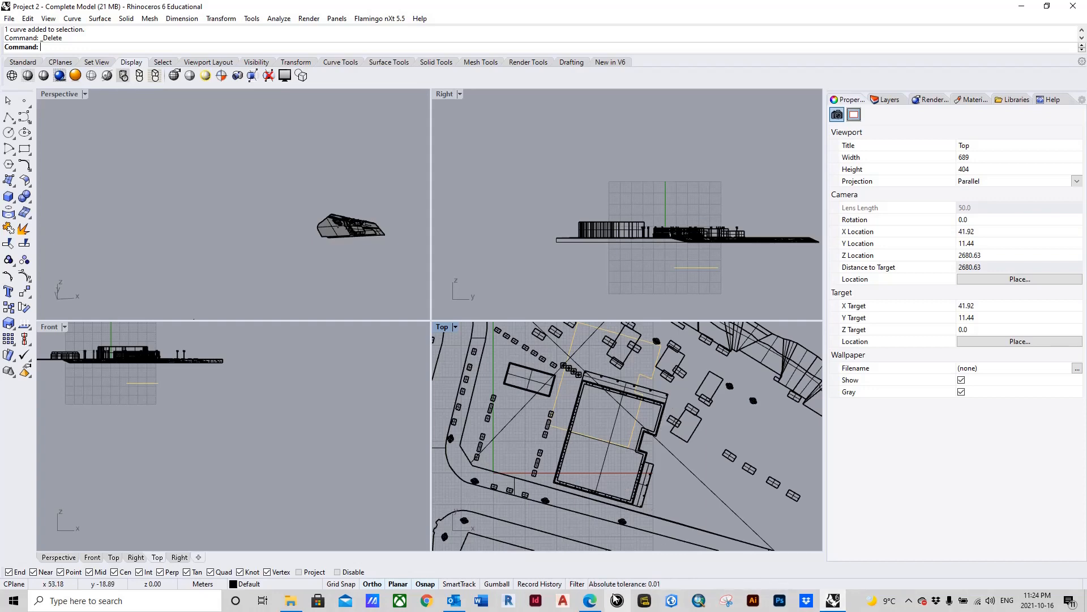
Step: Recheck the oblique section drawing in the sample PDF, then return to the building in the Rhinoceros top view
click(590, 600)
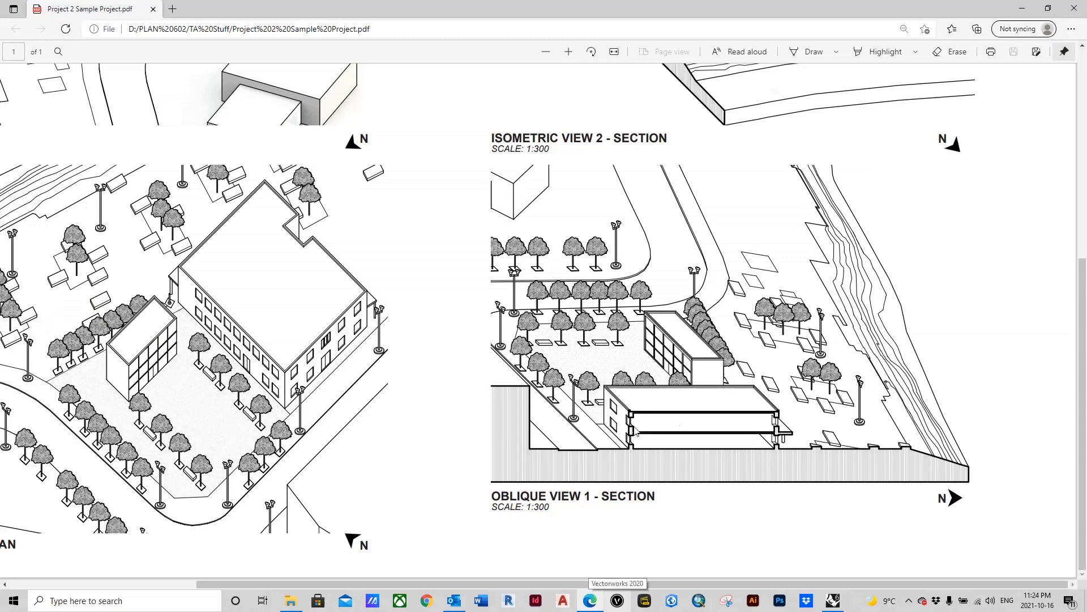
click(1023, 7)
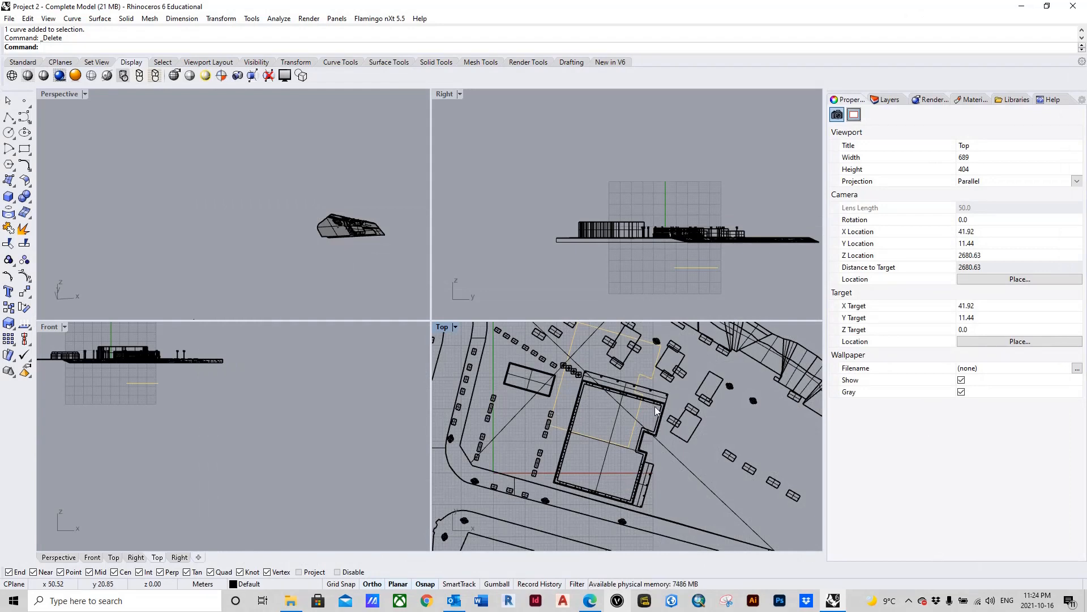
scroll(636, 463, down, 3)
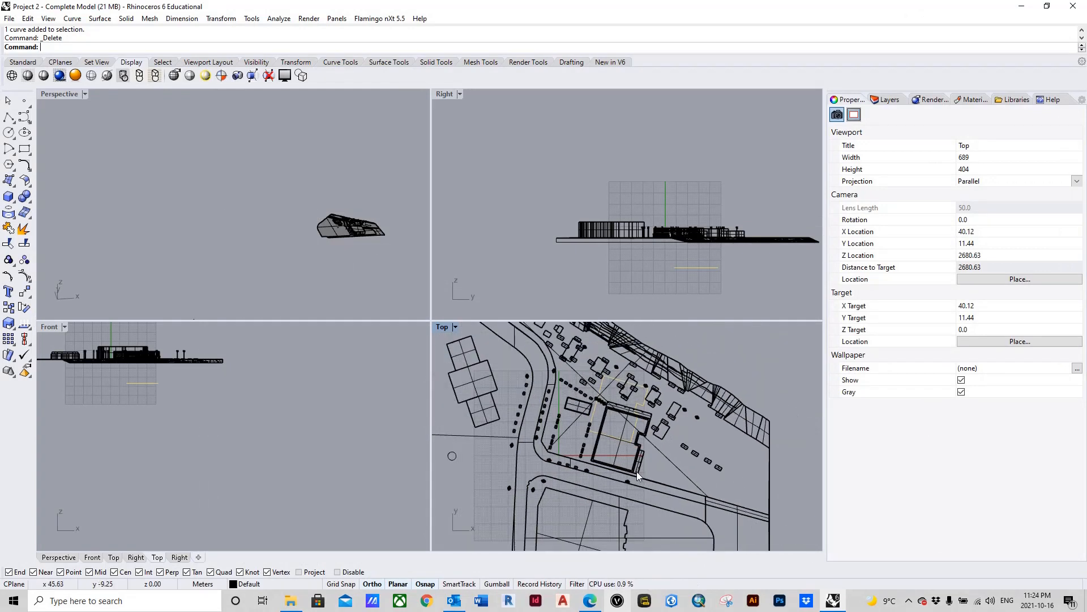
scroll(637, 472, up, 3)
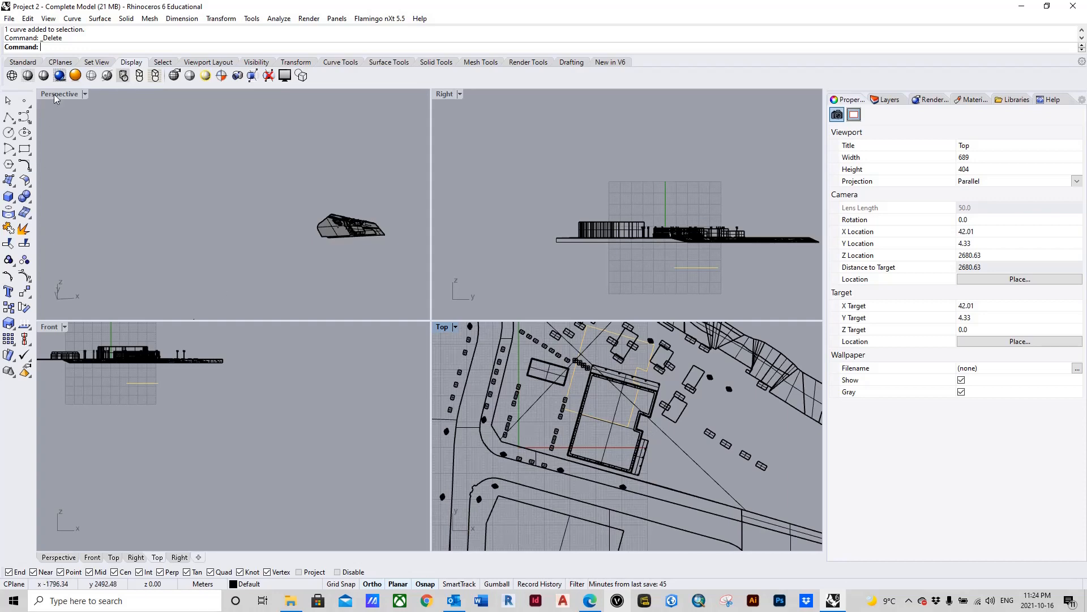
click(9, 116)
scroll(631, 477, up, 10)
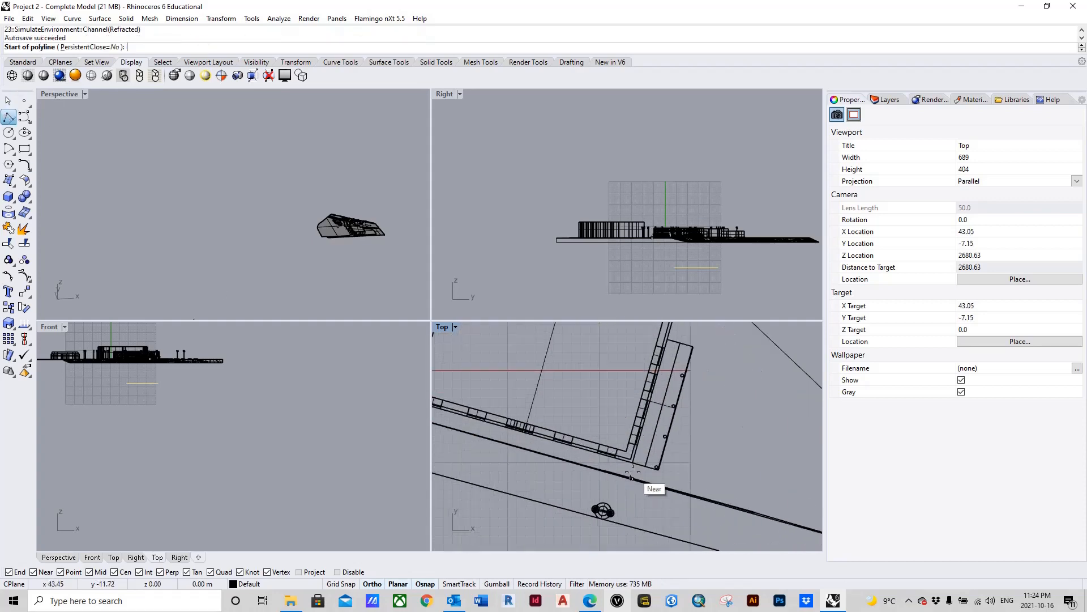
click(633, 449)
scroll(588, 451, down, 10)
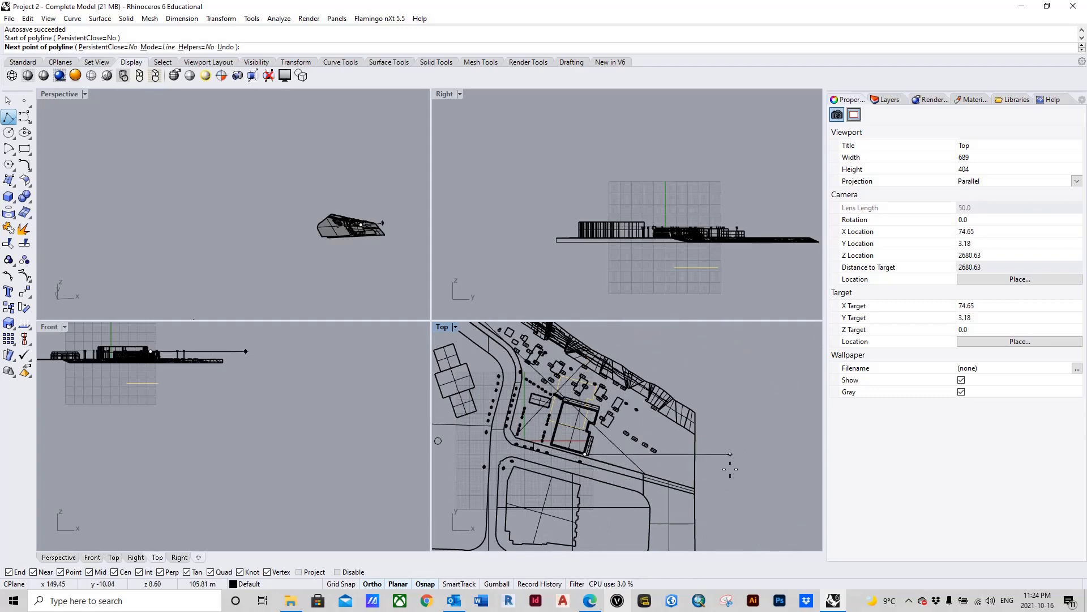
key(Escape)
scroll(610, 449, up, 8)
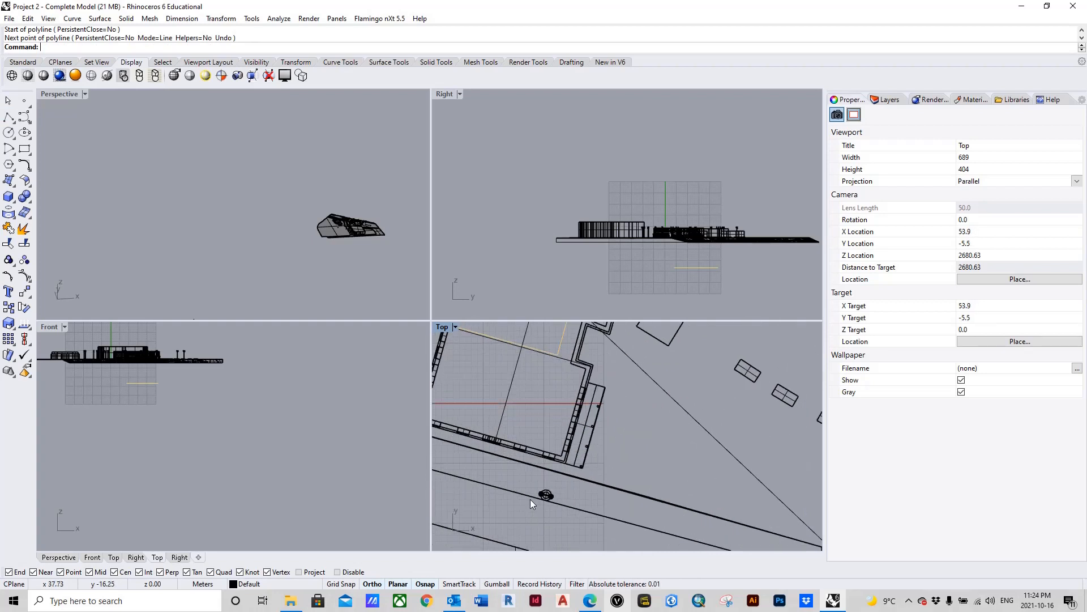
scroll(578, 471, down, 2)
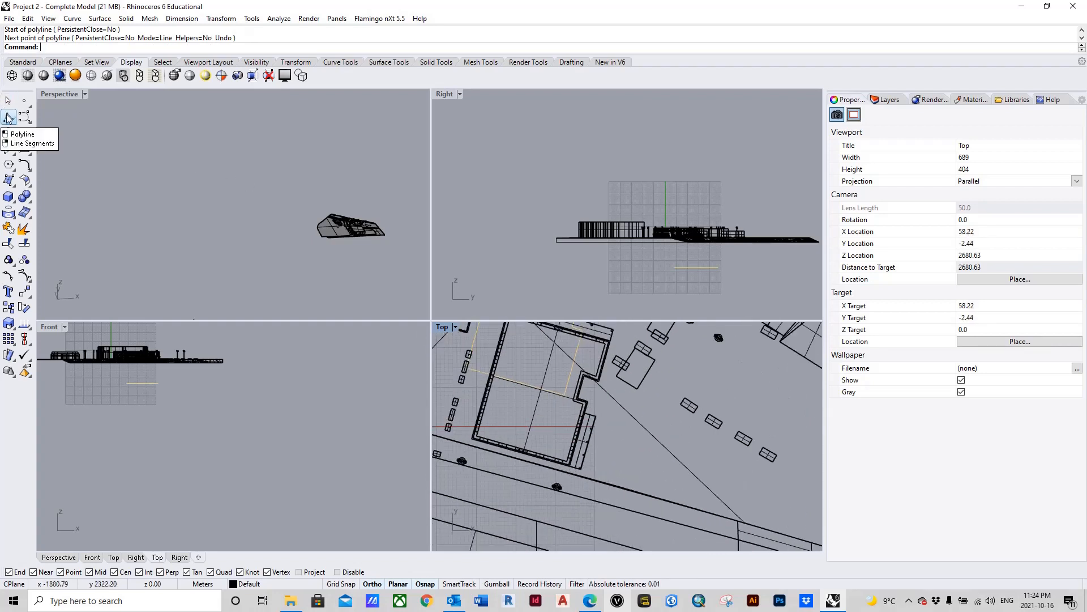
Step: Draw a horizontal reference polyline about 166 m long from the main building's lower-right outer corner past the site's right edge in plan
click(8, 117)
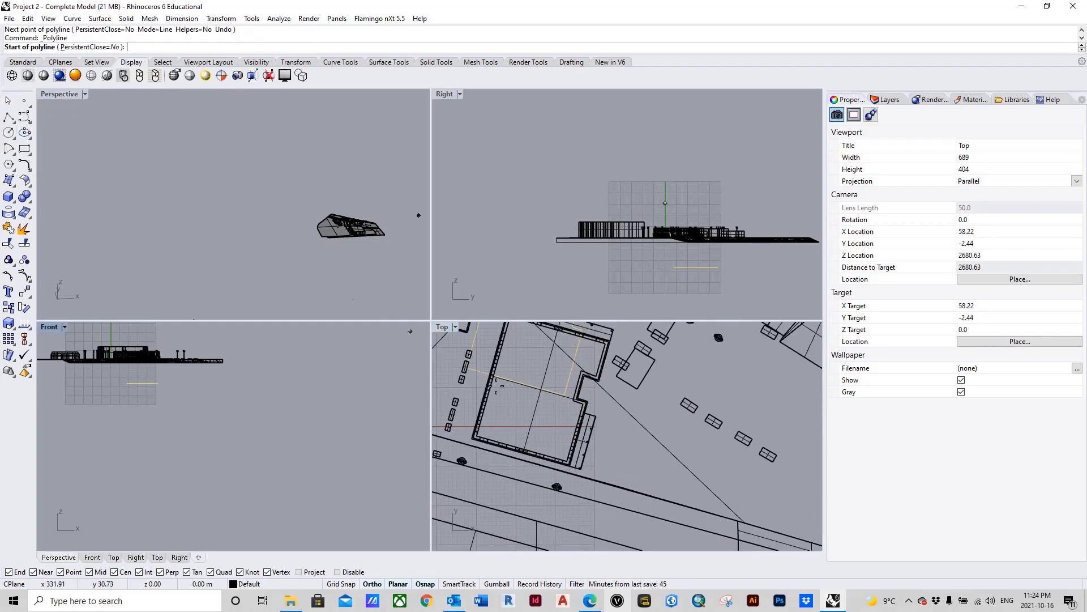
scroll(590, 494, up, 6)
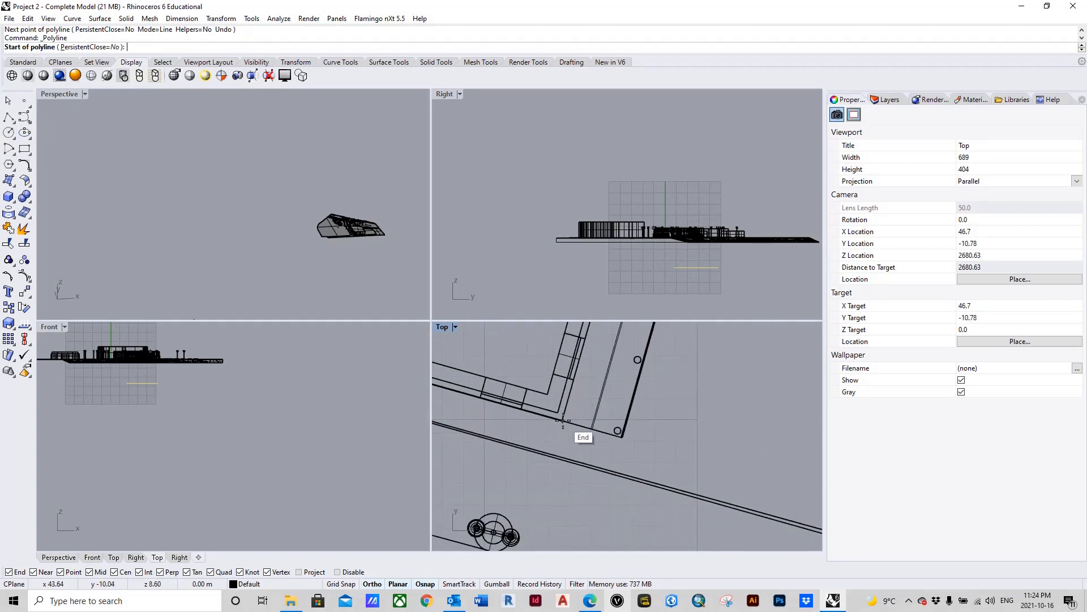
click(562, 420)
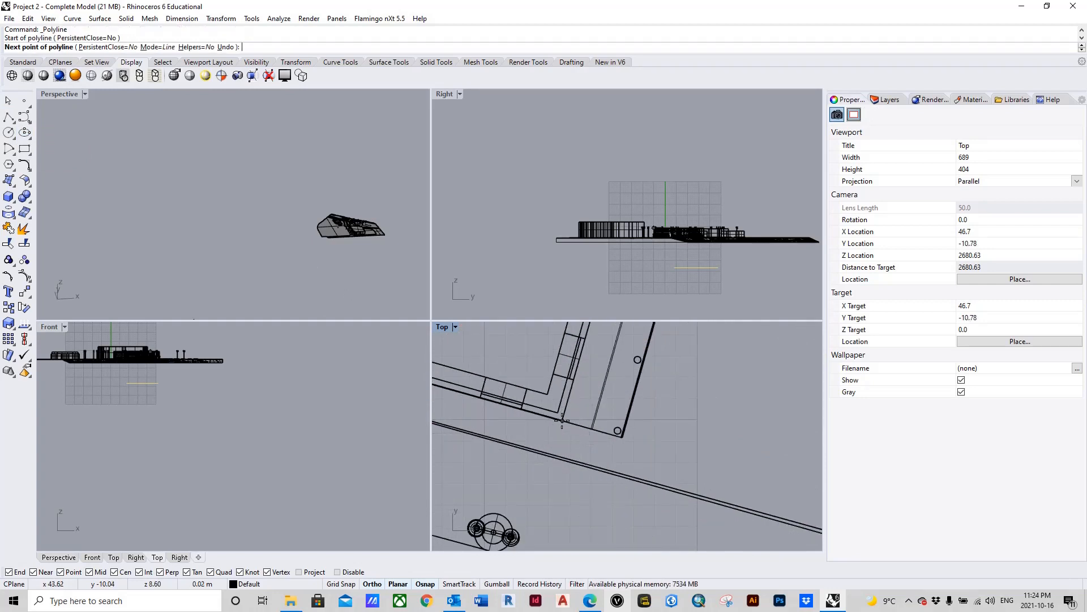
scroll(550, 472, down, 5)
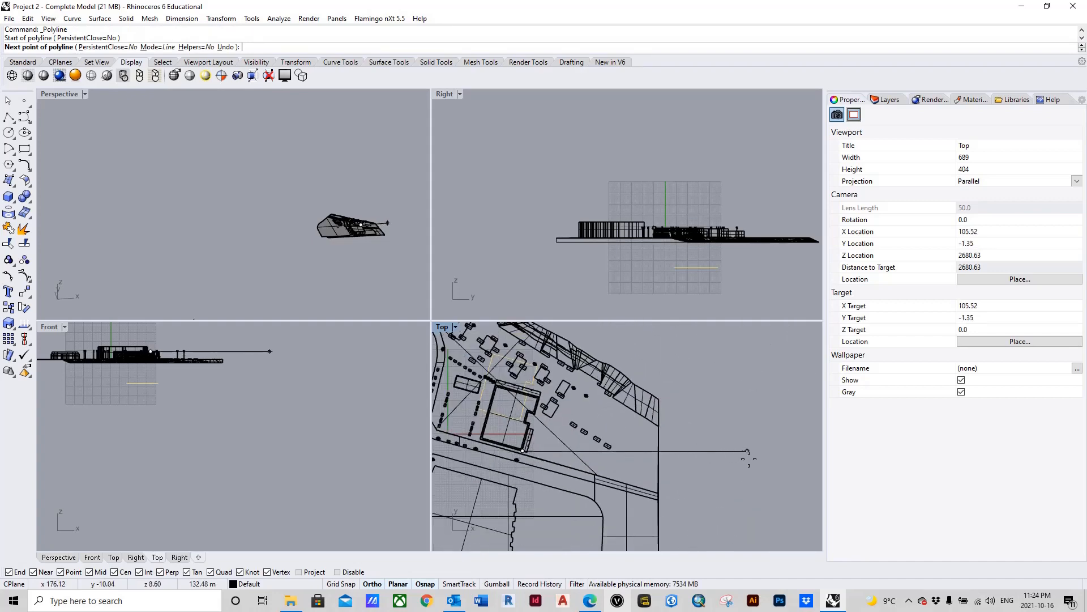
scroll(742, 453, down, 4)
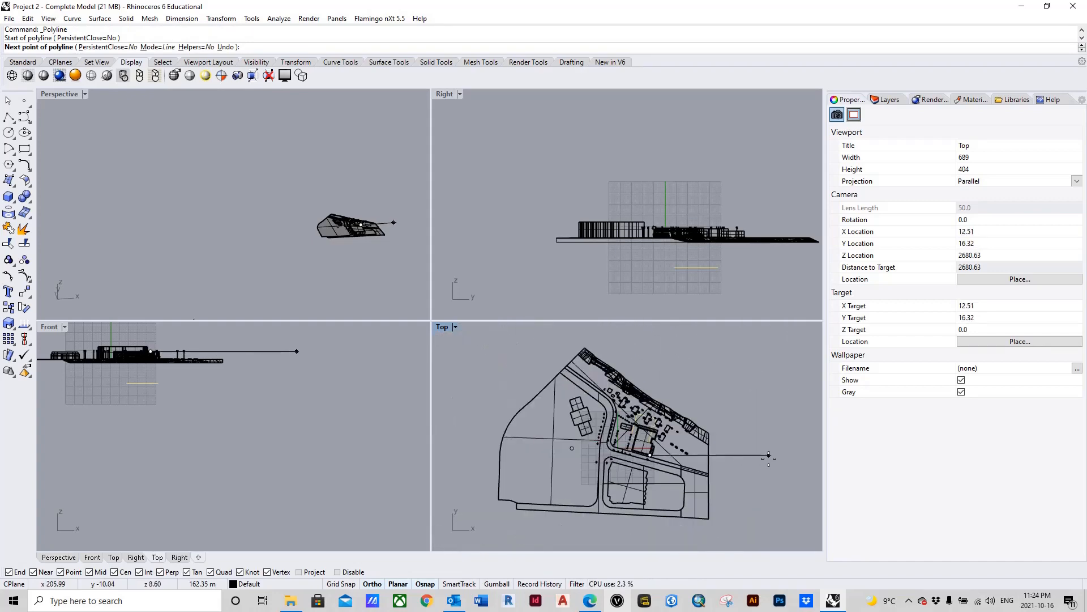
click(771, 456)
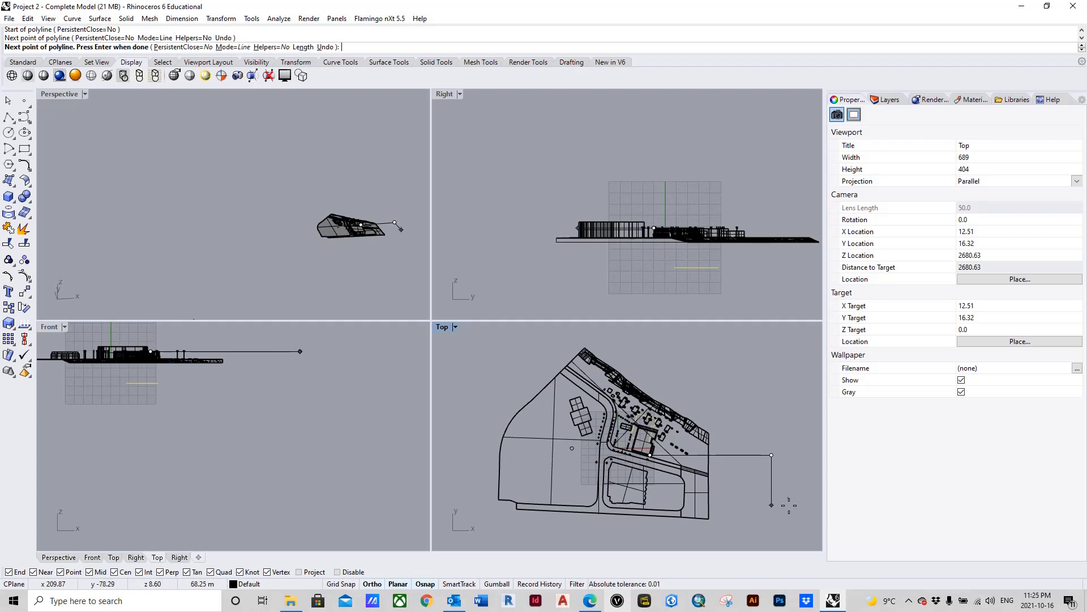
key(Return)
scroll(654, 454, up, 5)
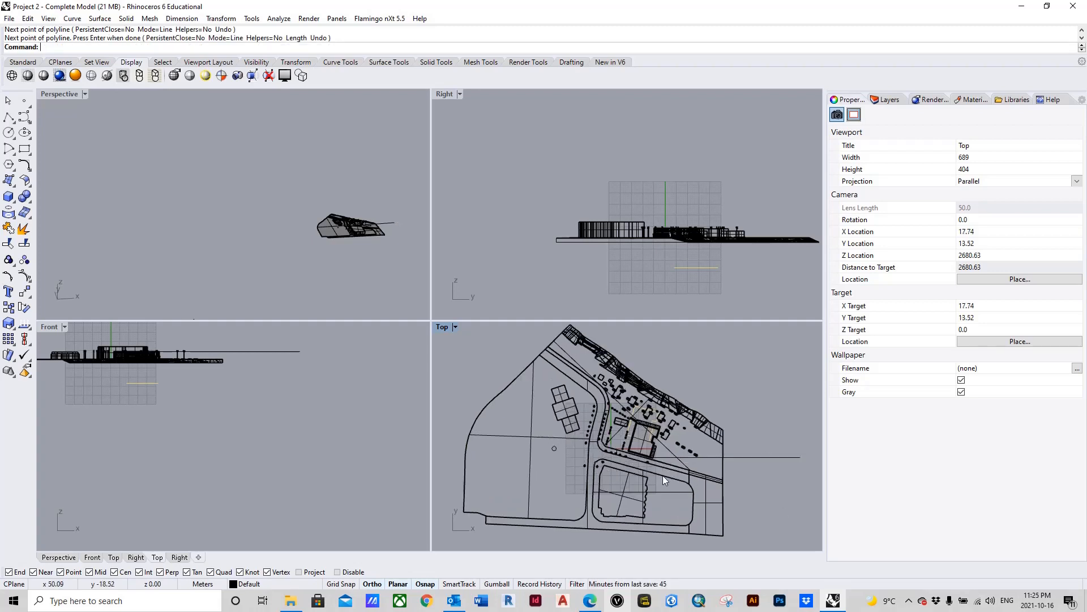
scroll(640, 452, down, 5)
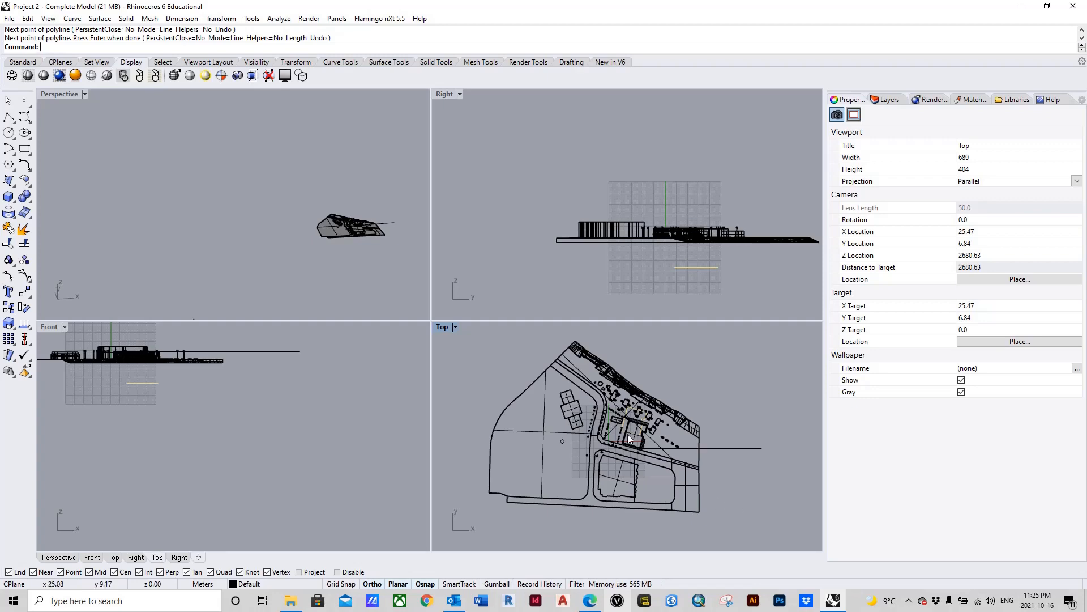
scroll(628, 434, up, 8)
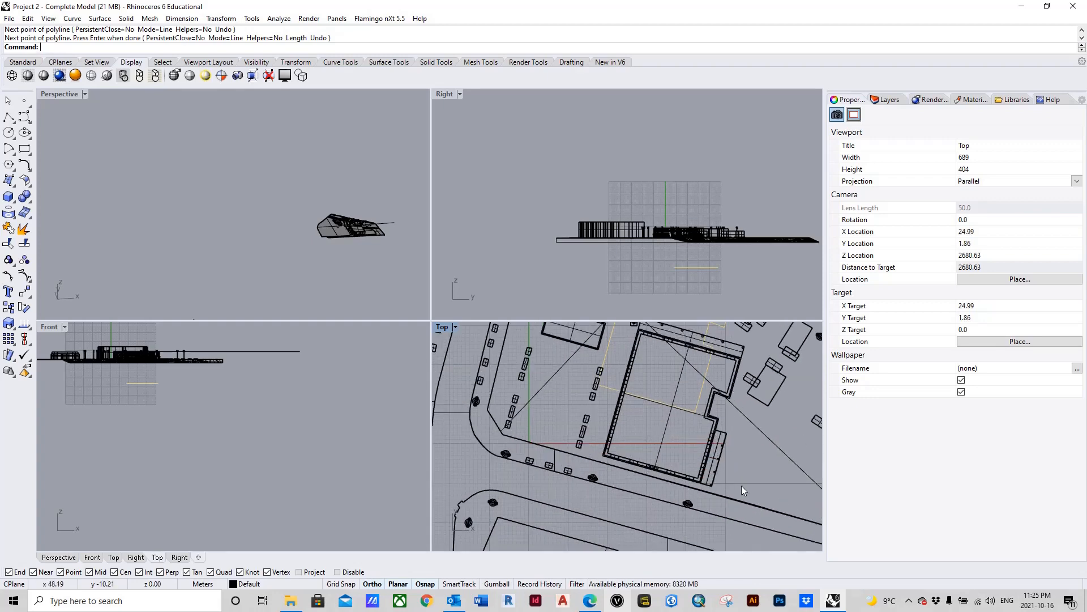
scroll(529, 379, down, 10)
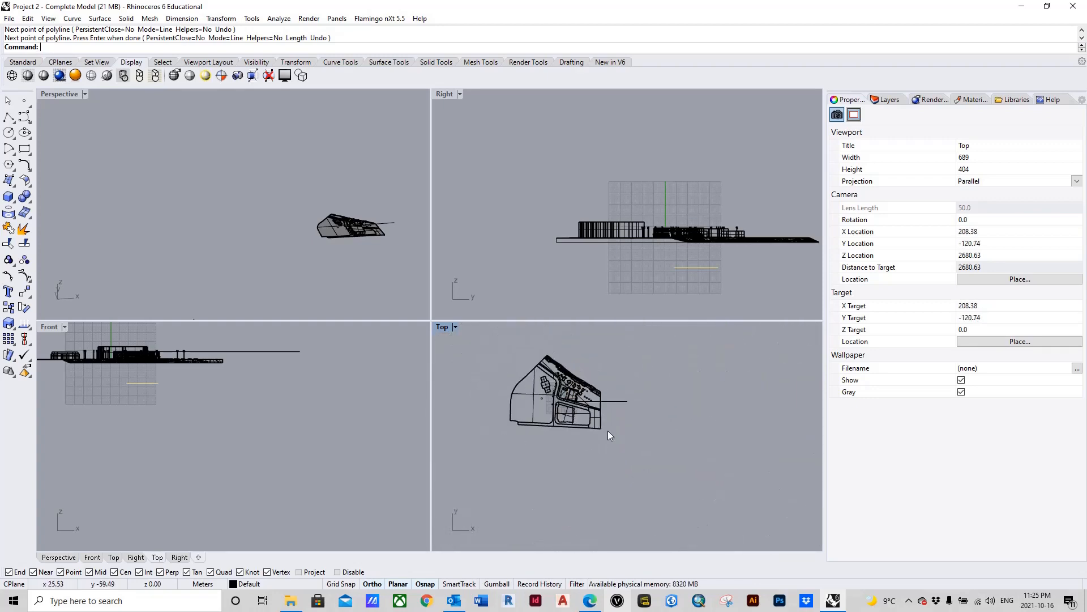
scroll(558, 415, up, 2)
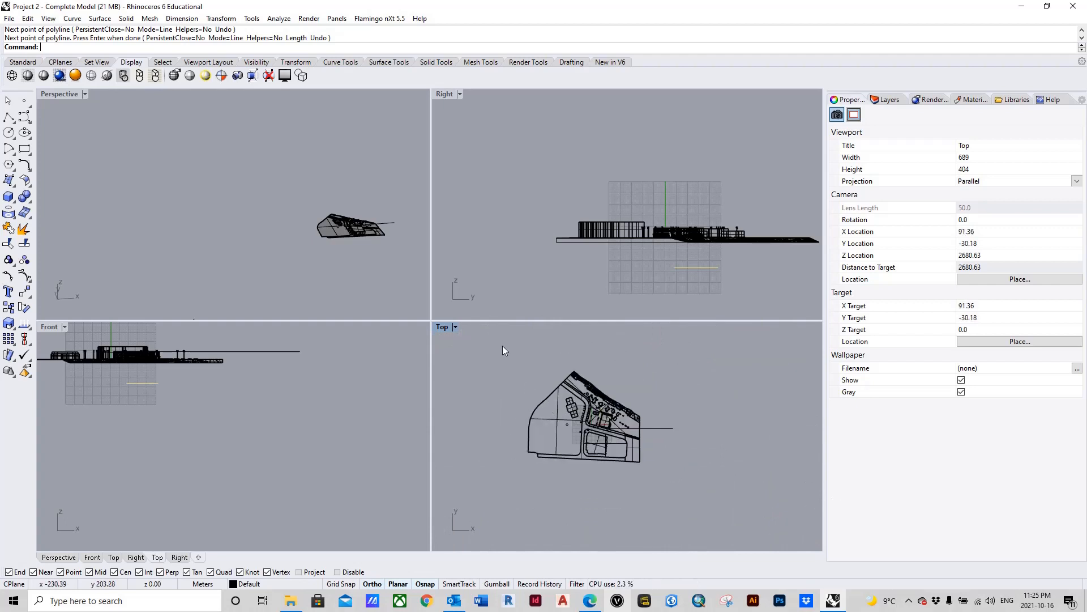
drag(545, 390, 648, 482)
scroll(590, 413, up, 13)
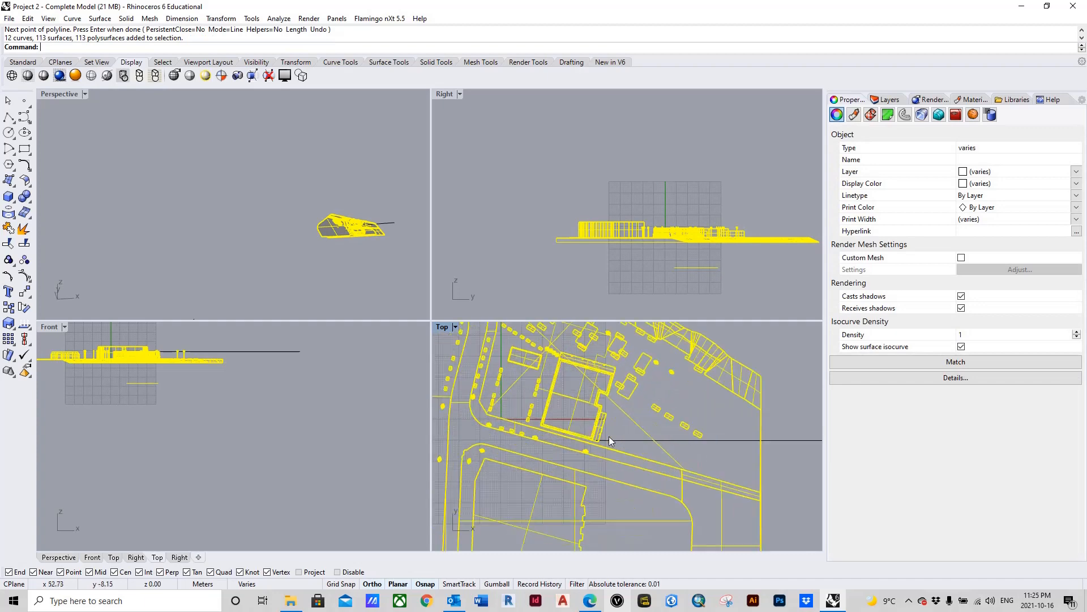
scroll(655, 449, down, 9)
click(688, 379)
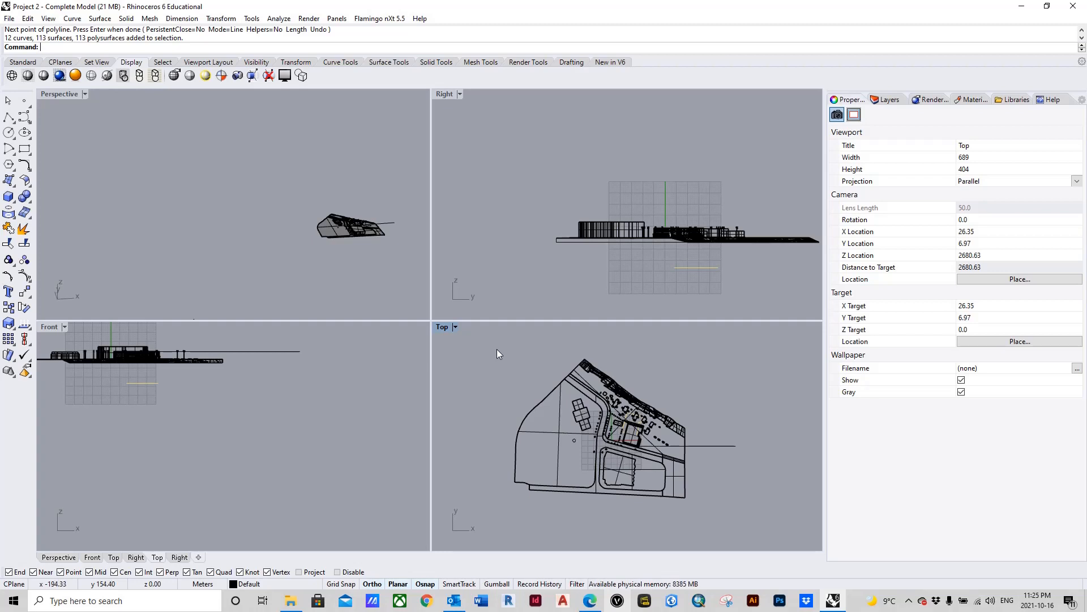
Step: Rotate the whole site model in plan about the building corner where the reference line starts, aligning the adjoining building wall with that line
drag(497, 349, 702, 523)
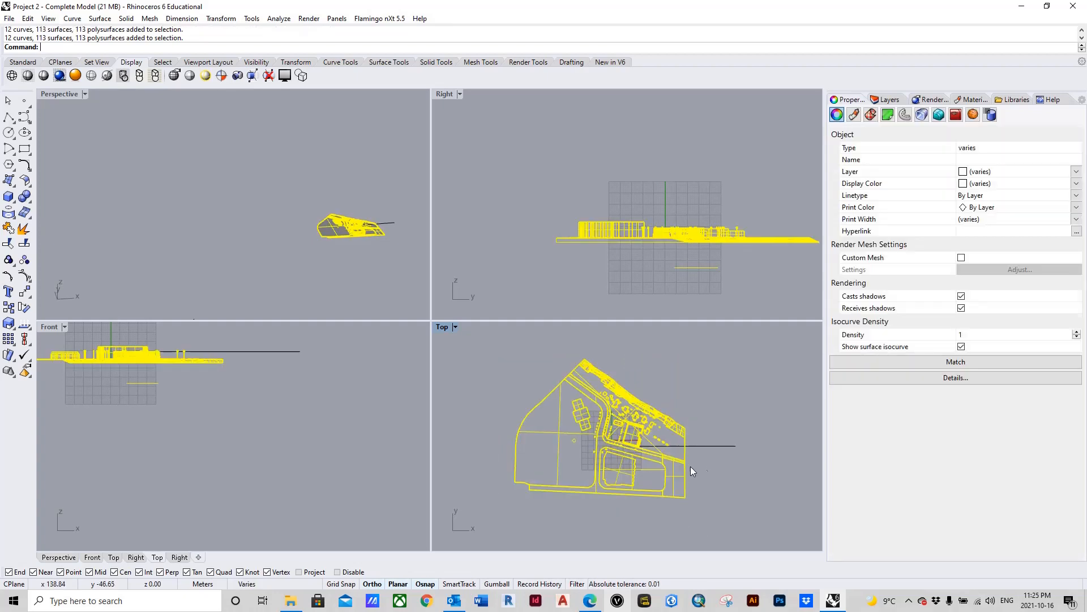
scroll(644, 459, up, 5)
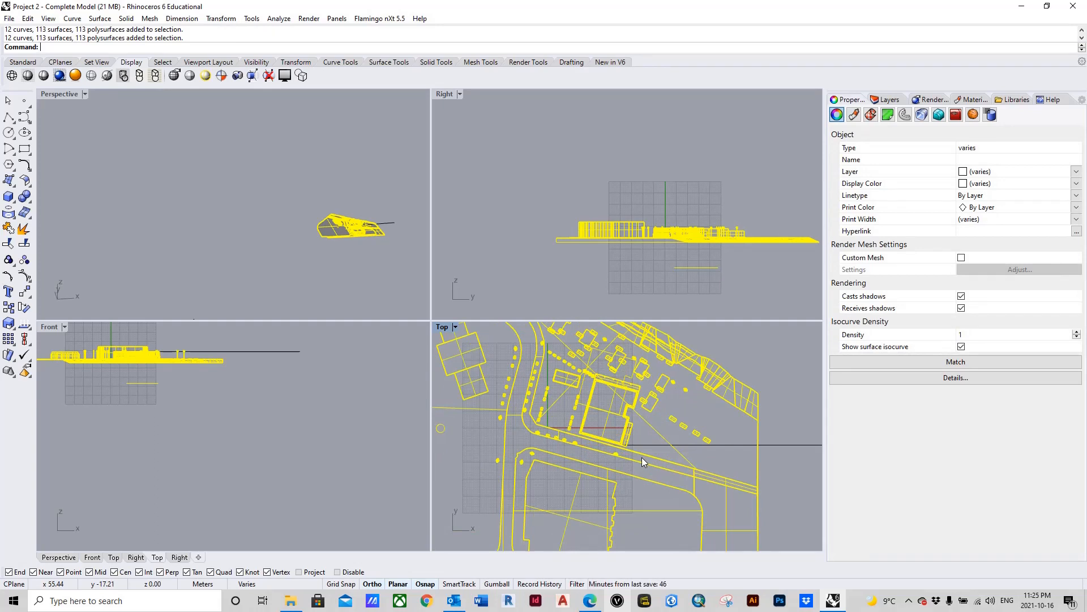
text(Ro)
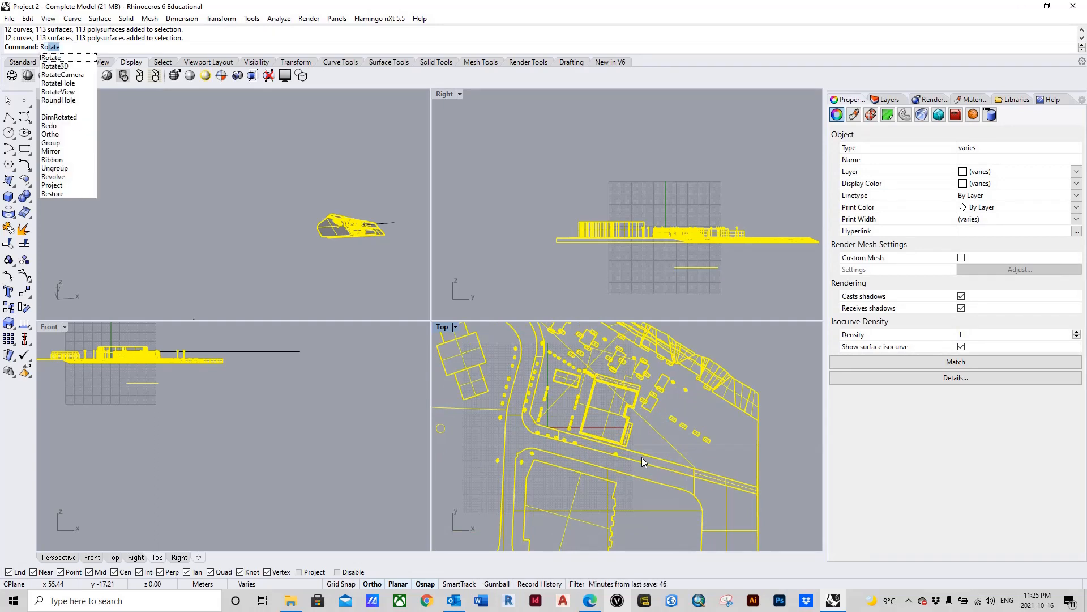
text(tate)
key(Return)
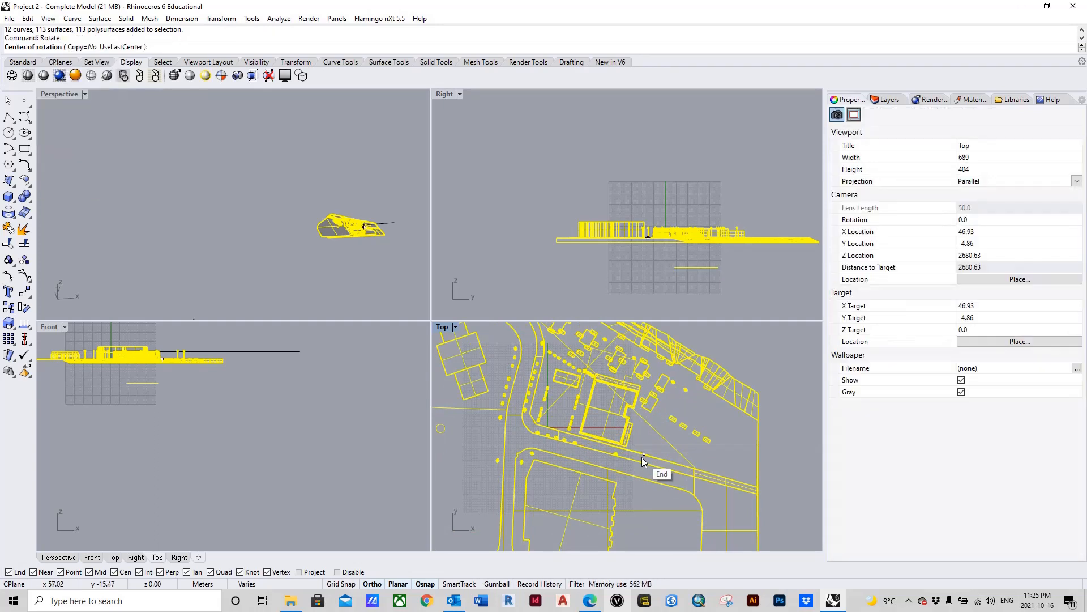
scroll(634, 453, up, 5)
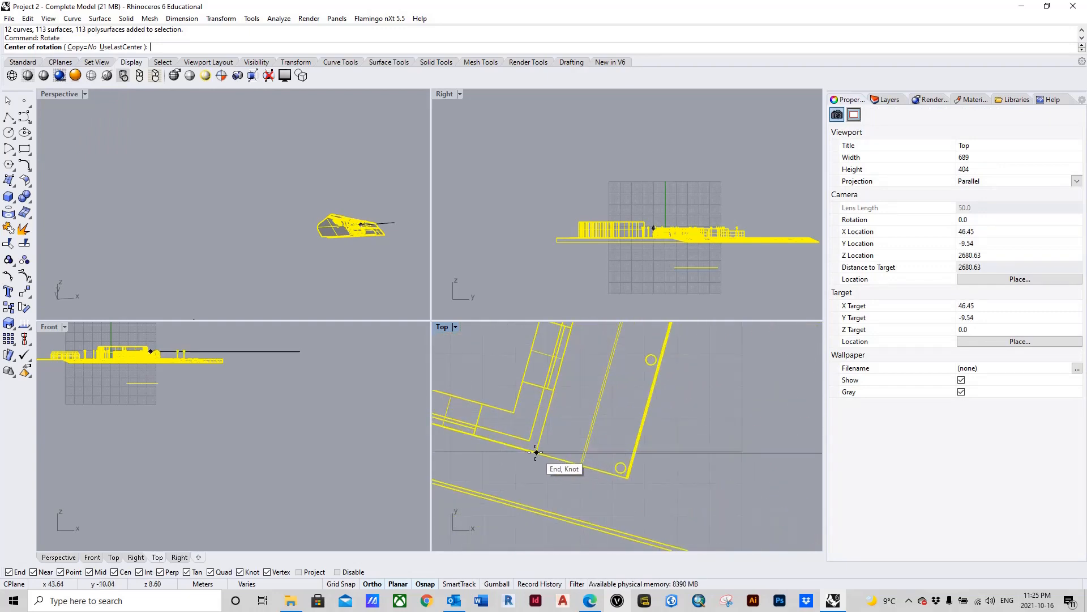
click(536, 452)
scroll(536, 452, down, 5)
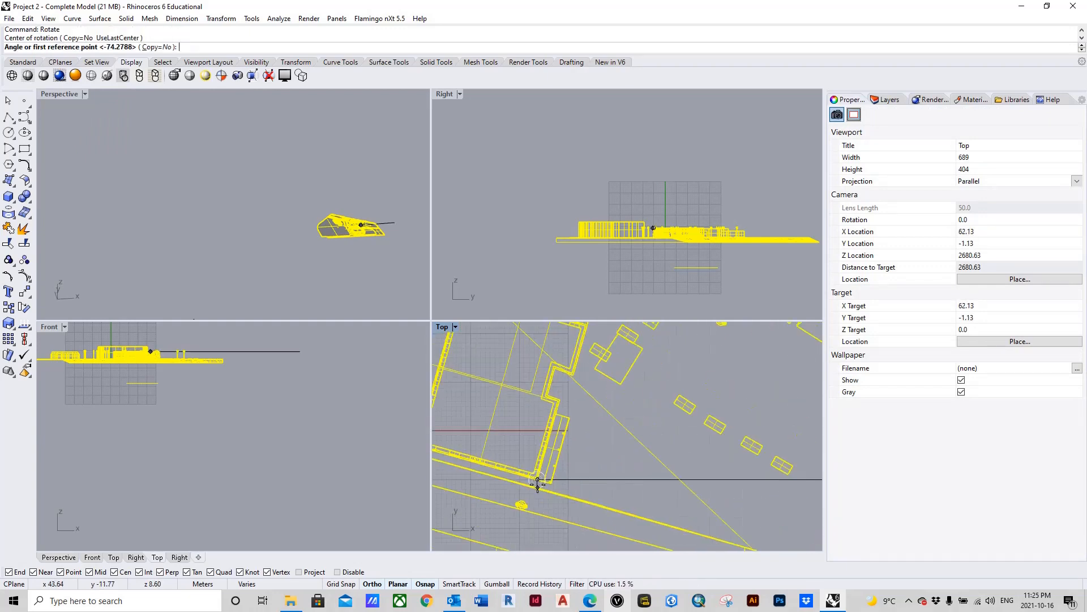
scroll(580, 362, up, 4)
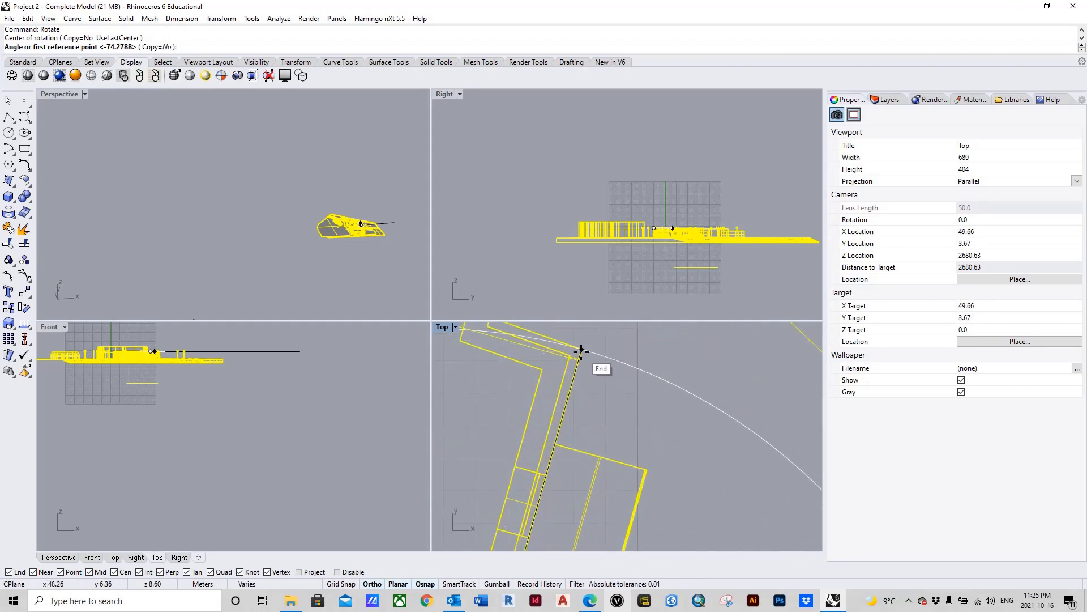
scroll(582, 349, down, 3)
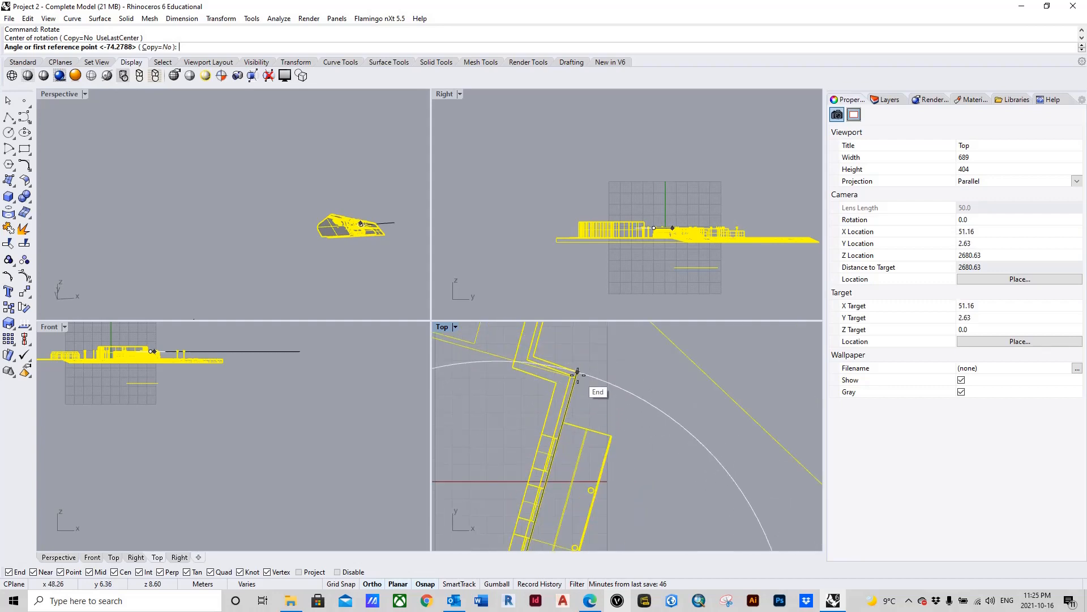
click(576, 372)
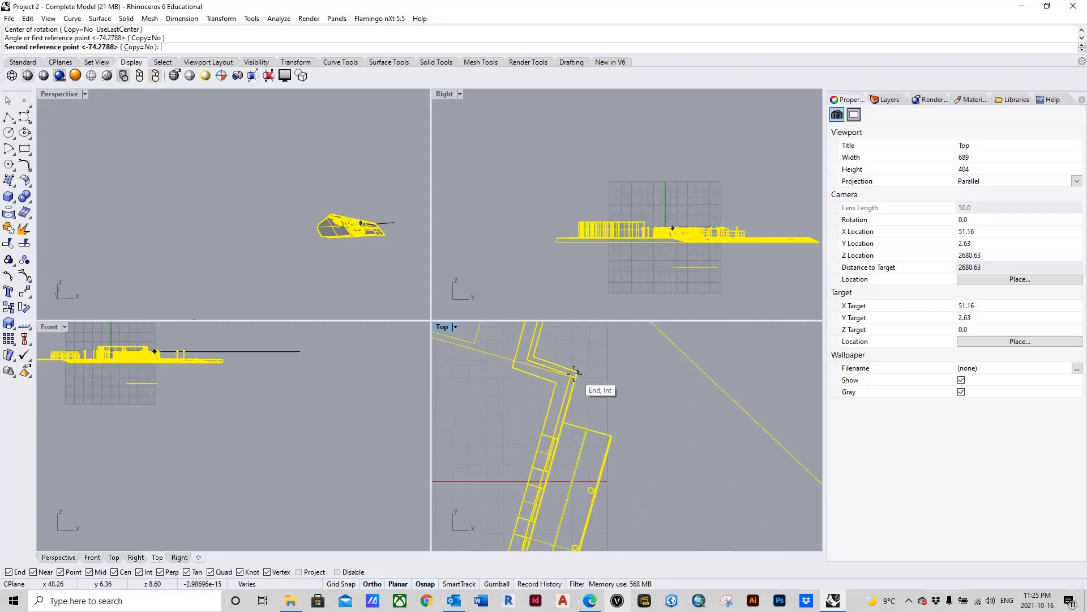
scroll(578, 373, down, 4)
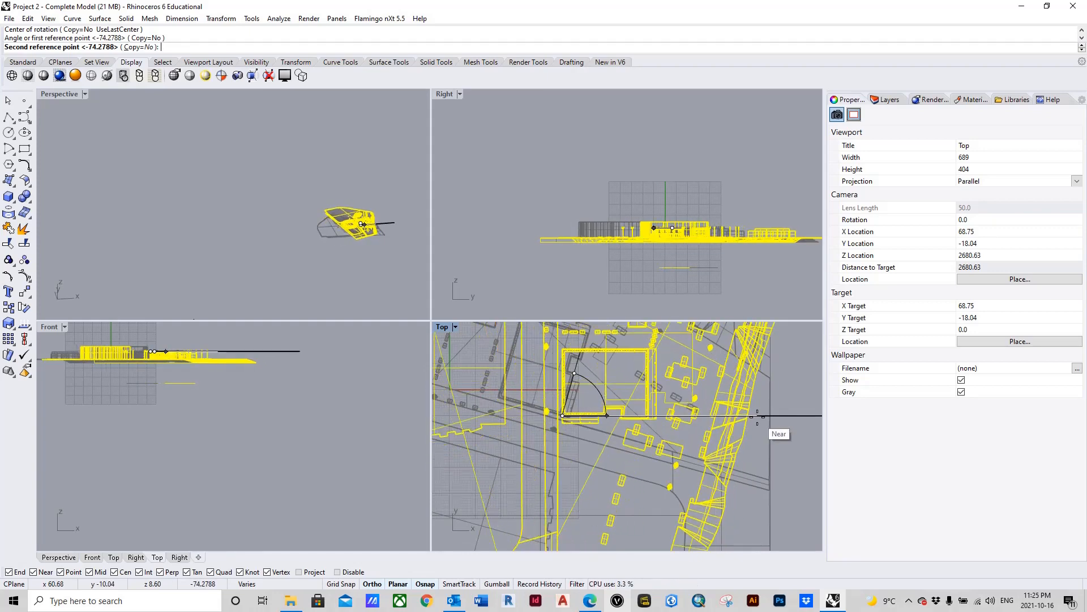
click(757, 416)
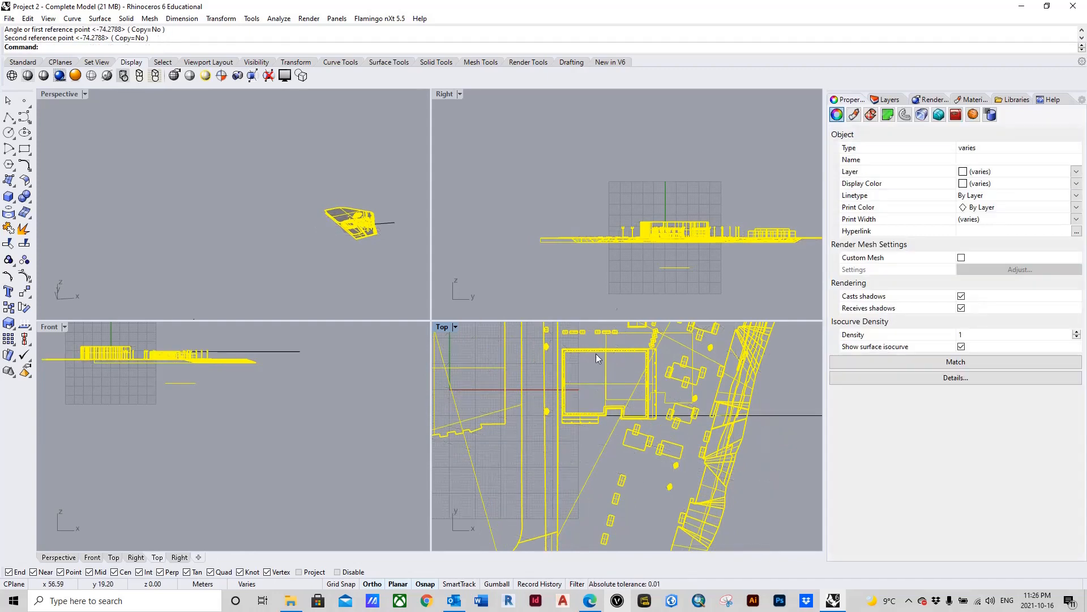
Step: Examine the rotated building's orientation in the right, front and top views
click(736, 273)
scroll(674, 233, up, 5)
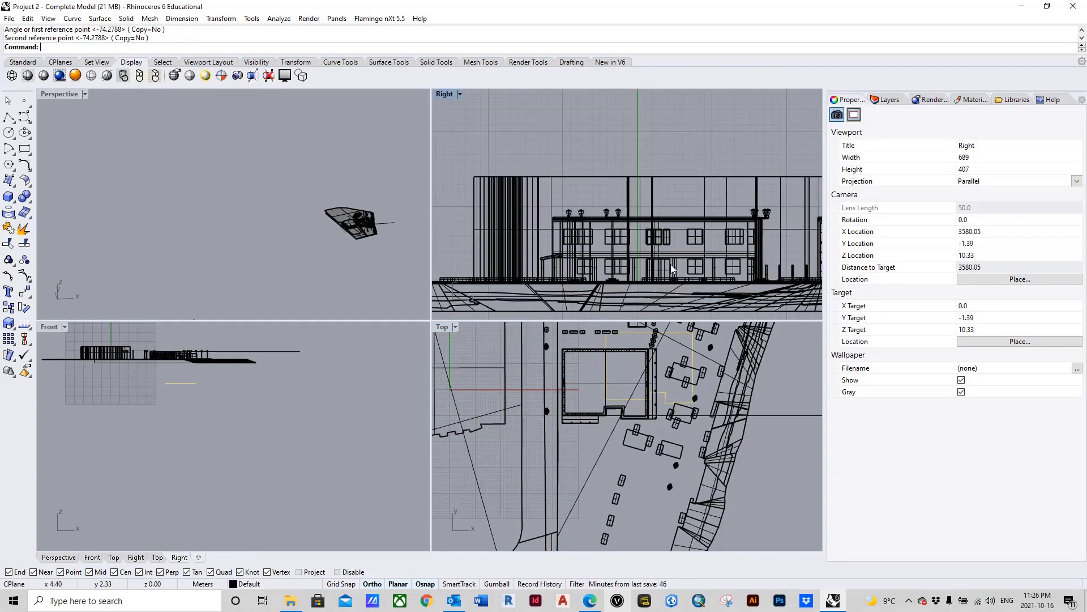
click(321, 423)
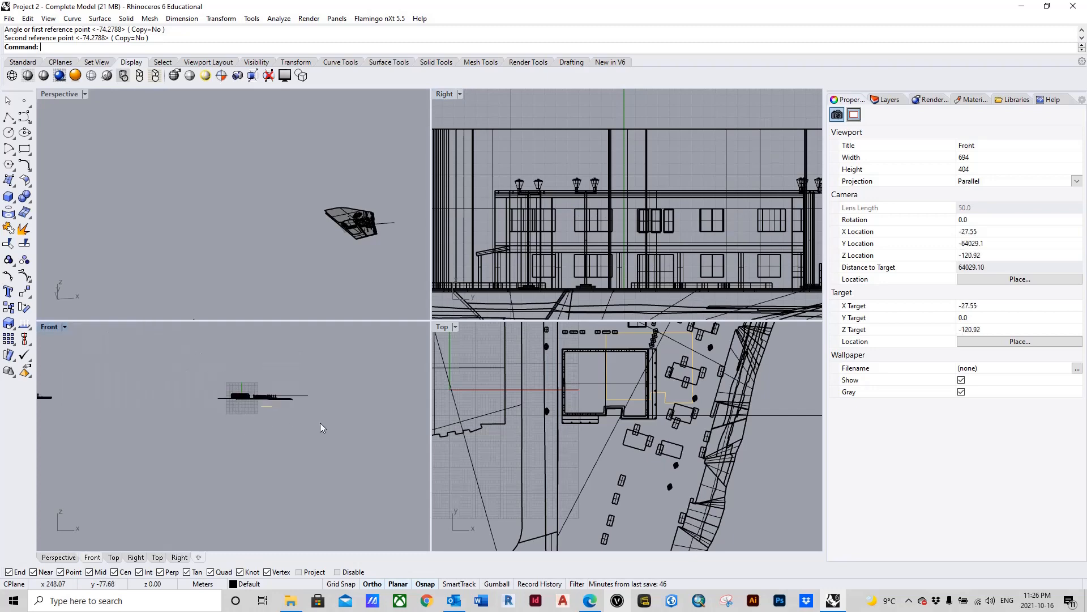
scroll(284, 396, up, 4)
scroll(157, 390, up, 5)
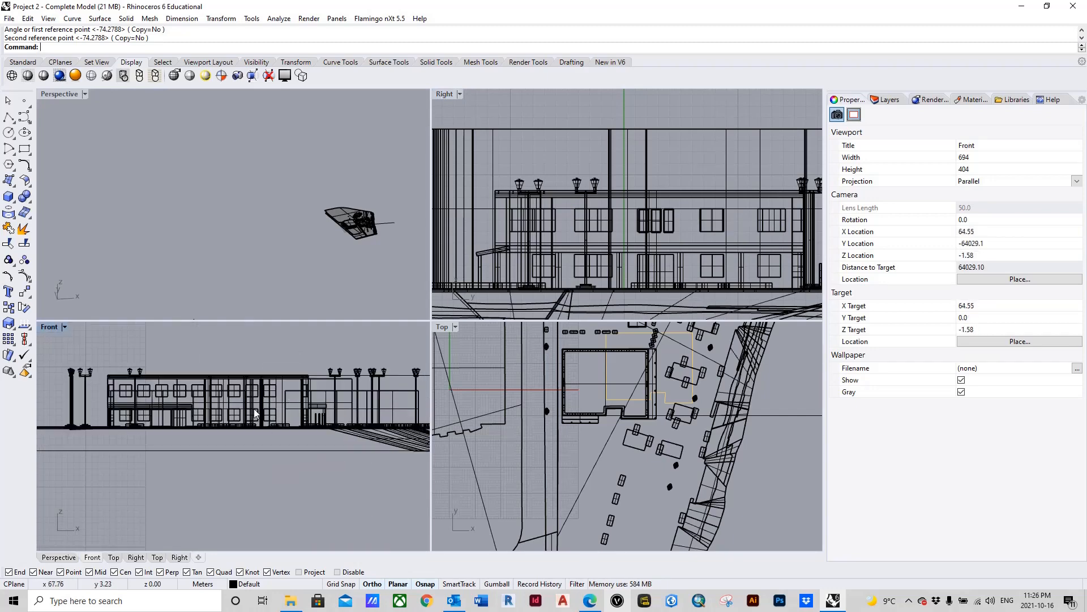
scroll(224, 434, down, 5)
scroll(223, 433, up, 5)
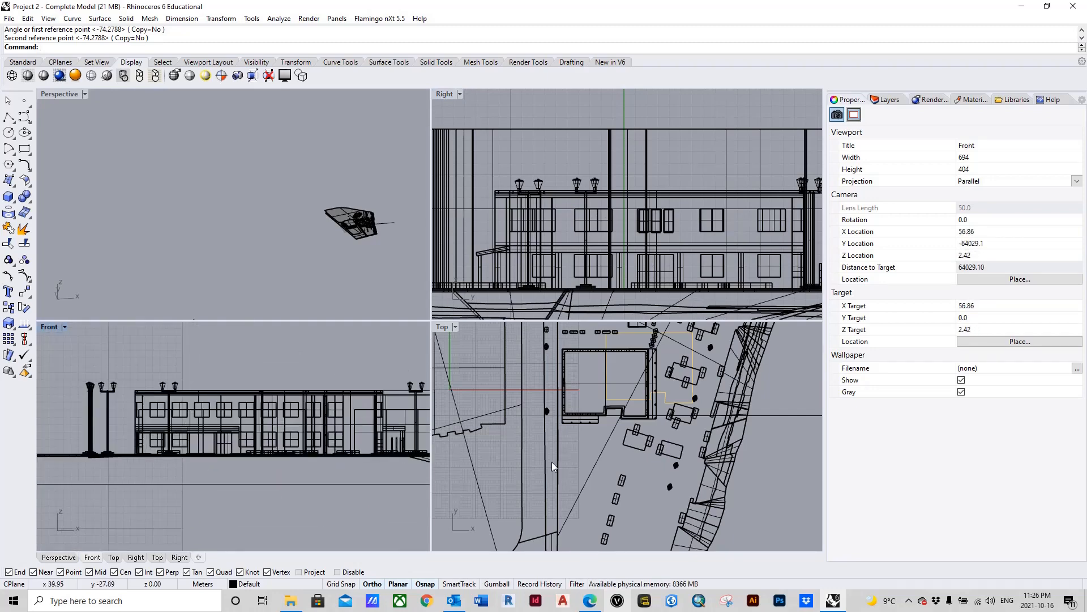
scroll(598, 433, down, 3)
scroll(598, 433, up, 3)
scroll(603, 423, up, 2)
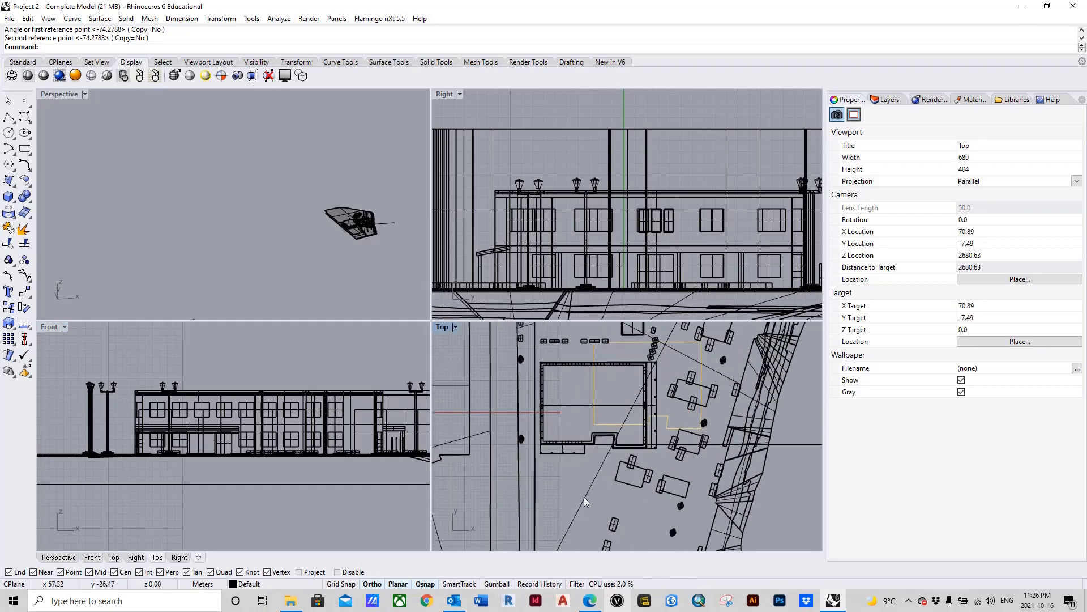
scroll(193, 419, up, 5)
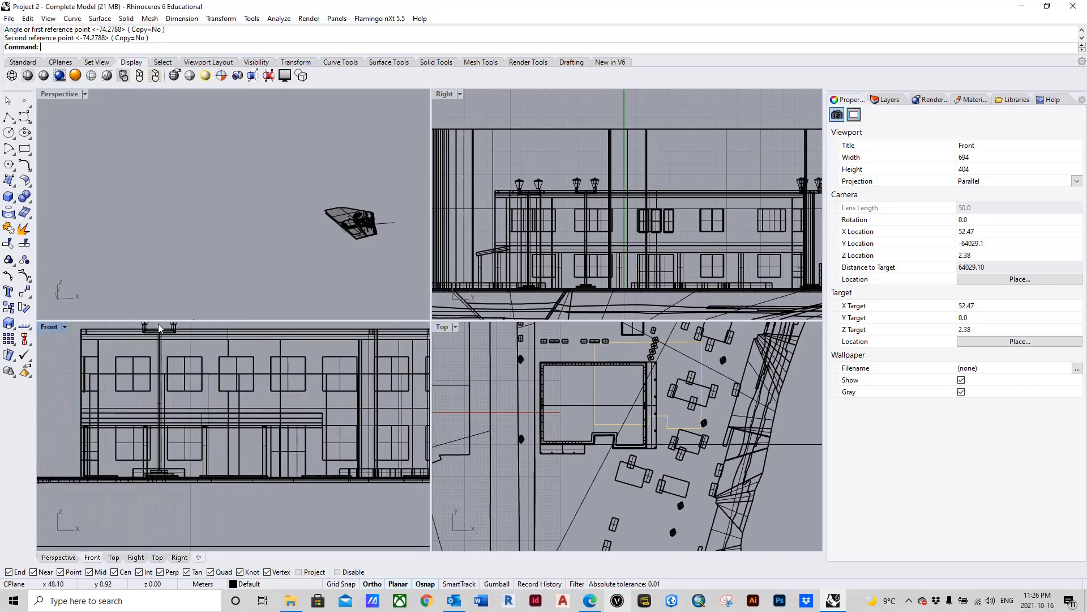
click(161, 331)
click(247, 521)
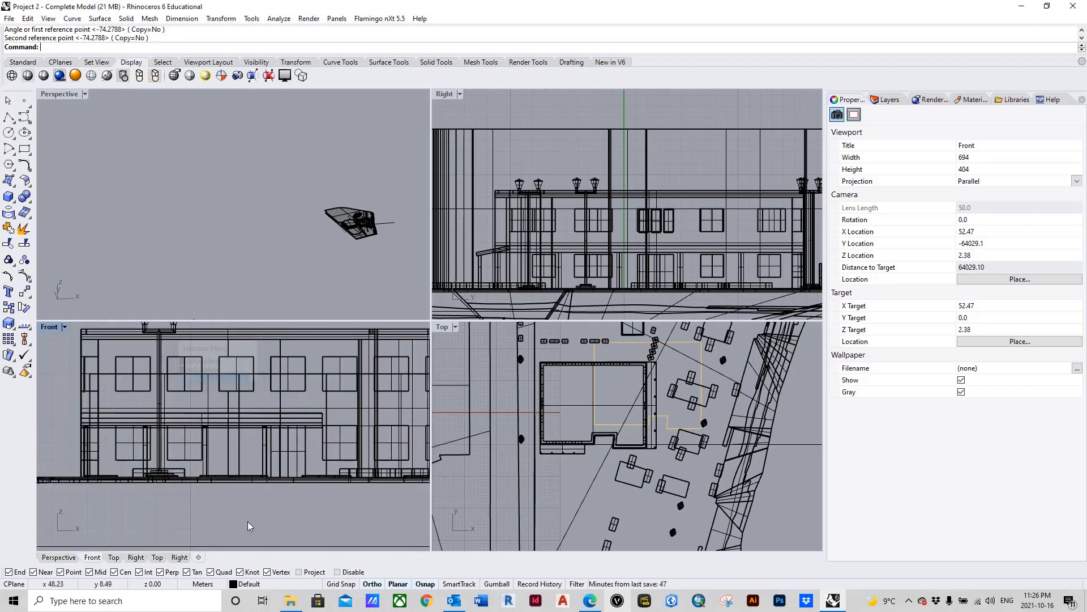
Step: Delete the horizontal reference polyline extending from the main building past the site's edge
scroll(617, 379, down, 6)
scroll(605, 441, up, 6)
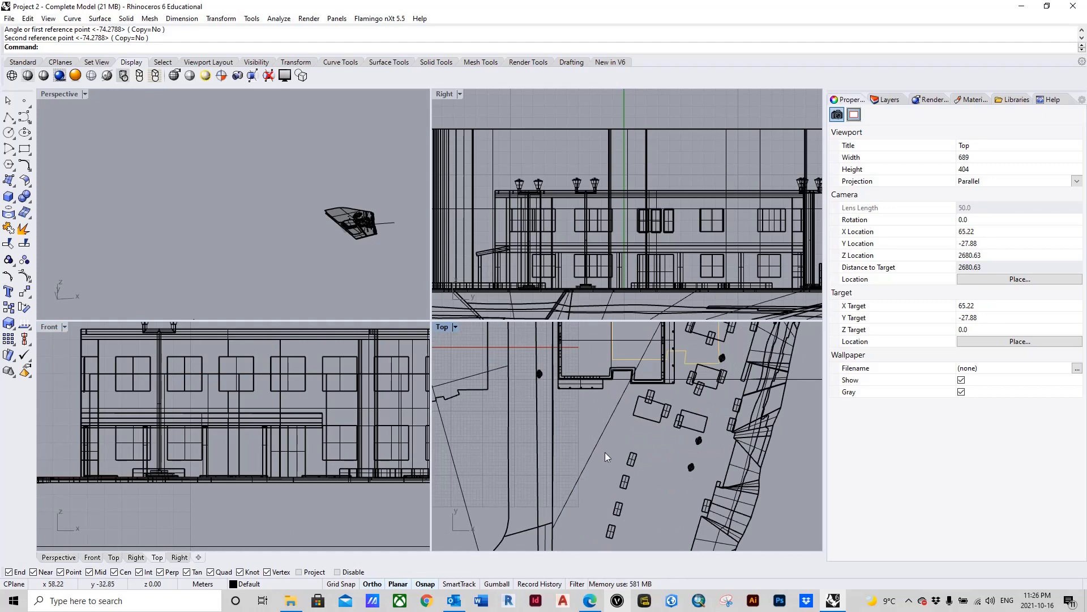
scroll(598, 442, down, 8)
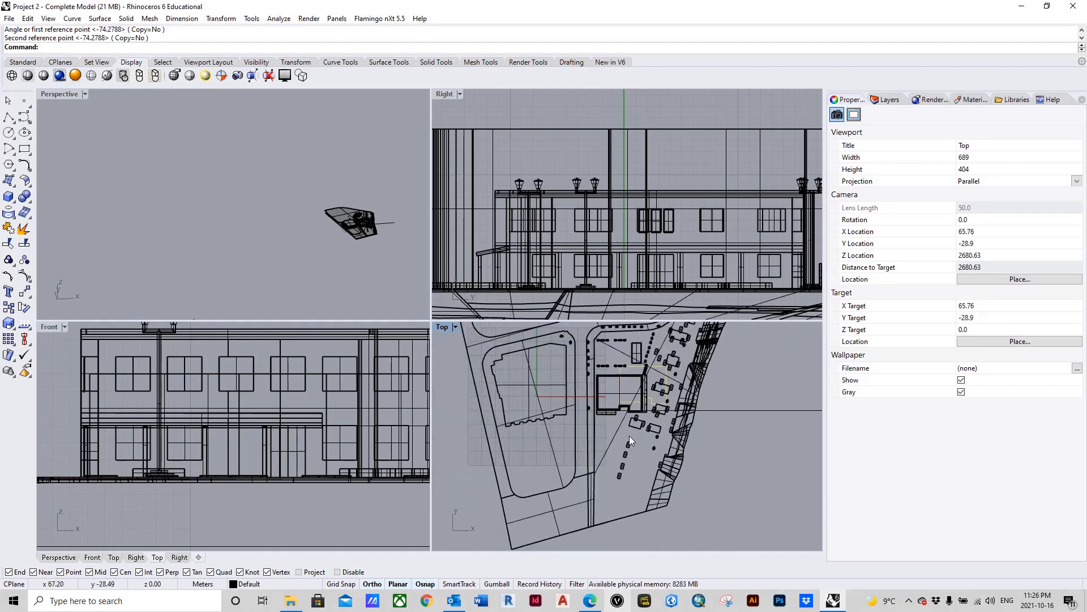
click(689, 454)
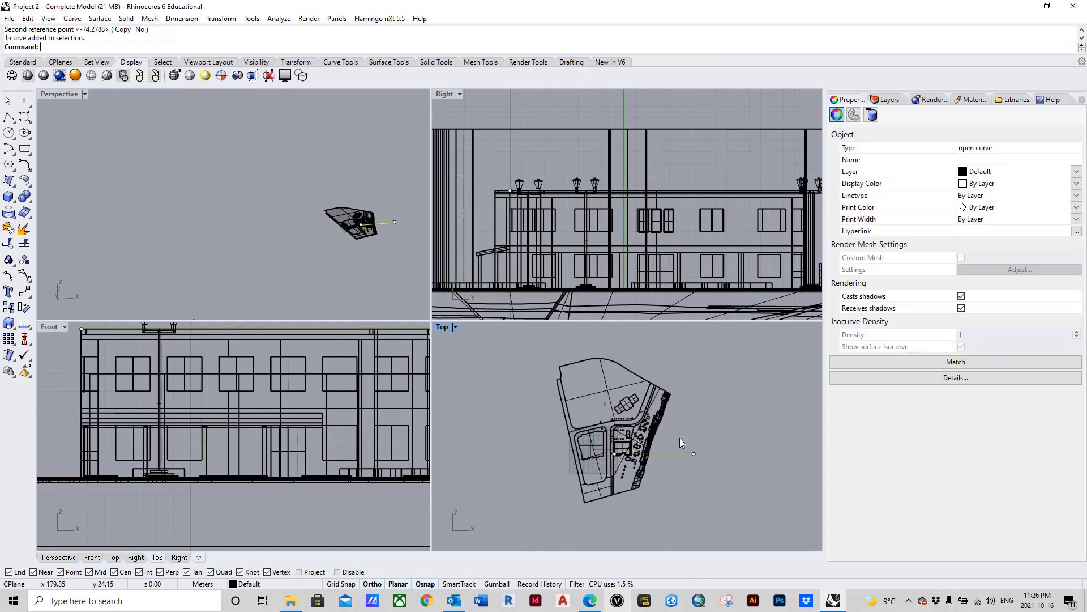
key(Delete)
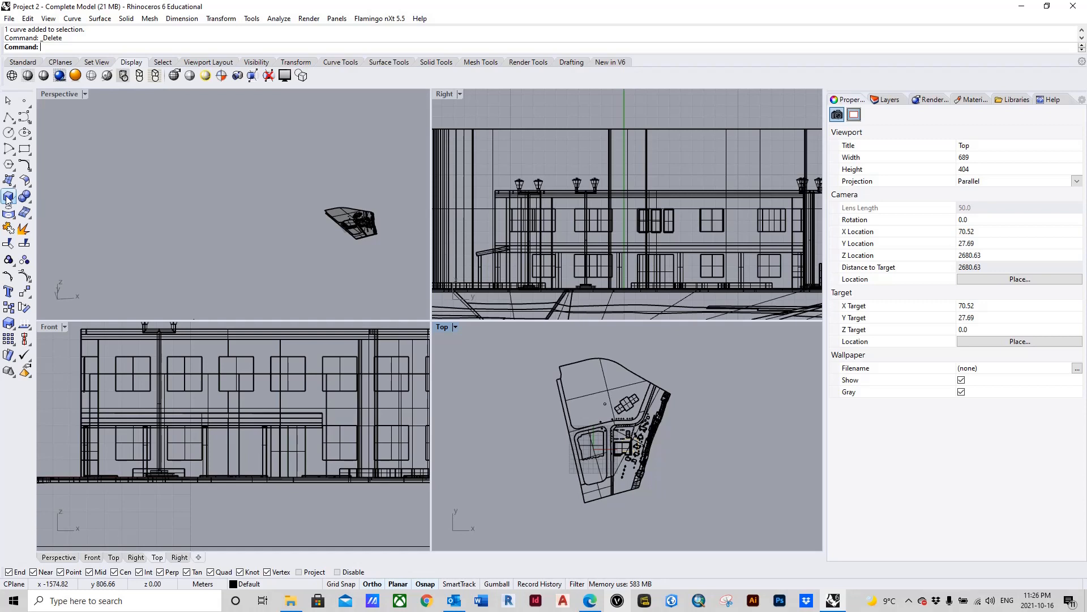
Step: Create a box around the entire site with a base of about 312 by 363 m in plan and a height of about 181.5 m
click(8, 198)
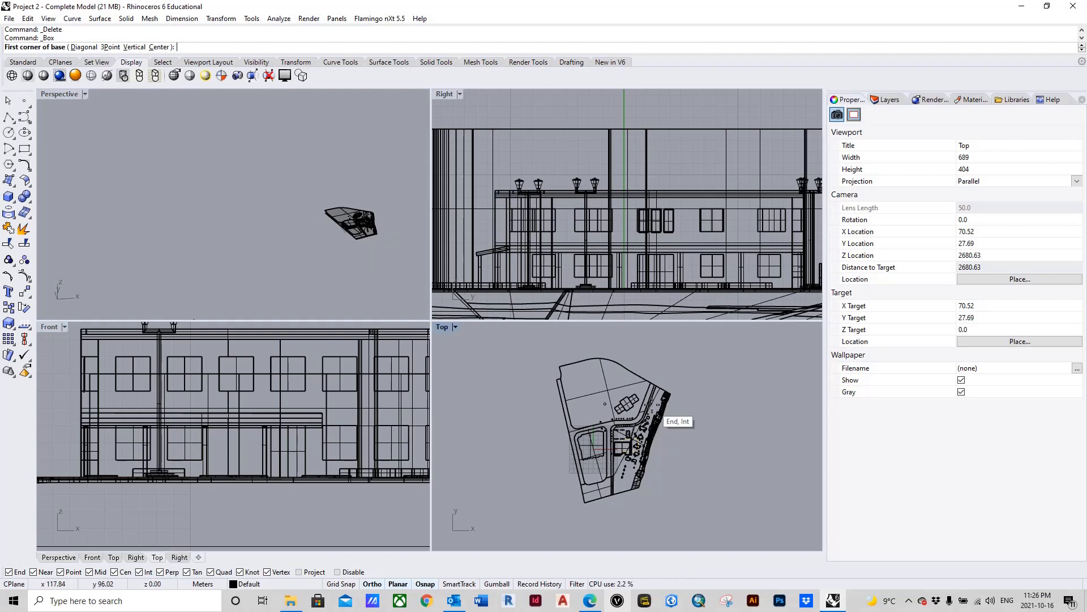
click(539, 347)
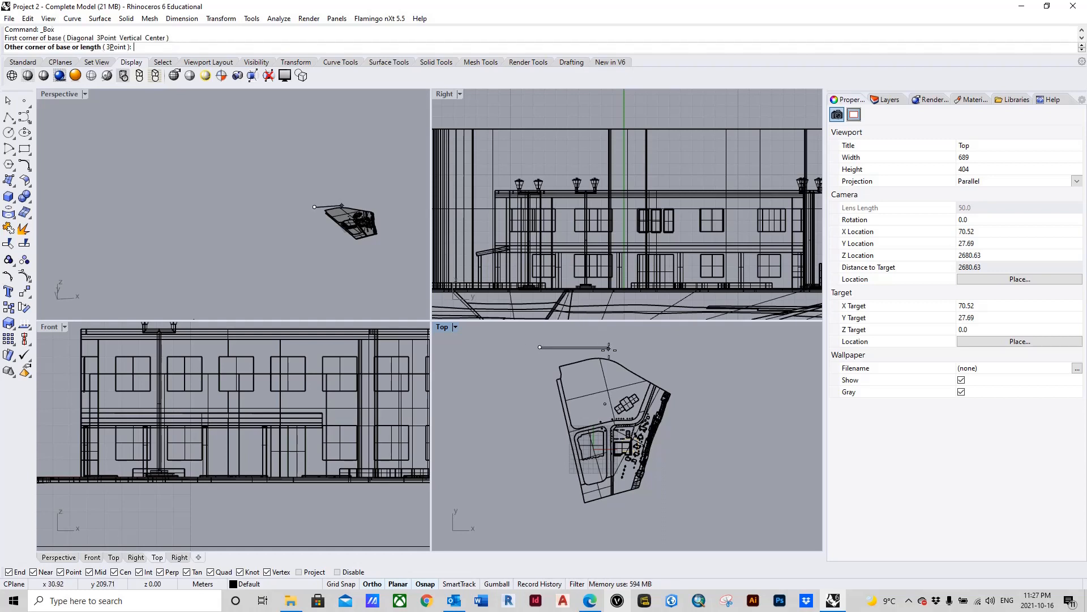
click(689, 520)
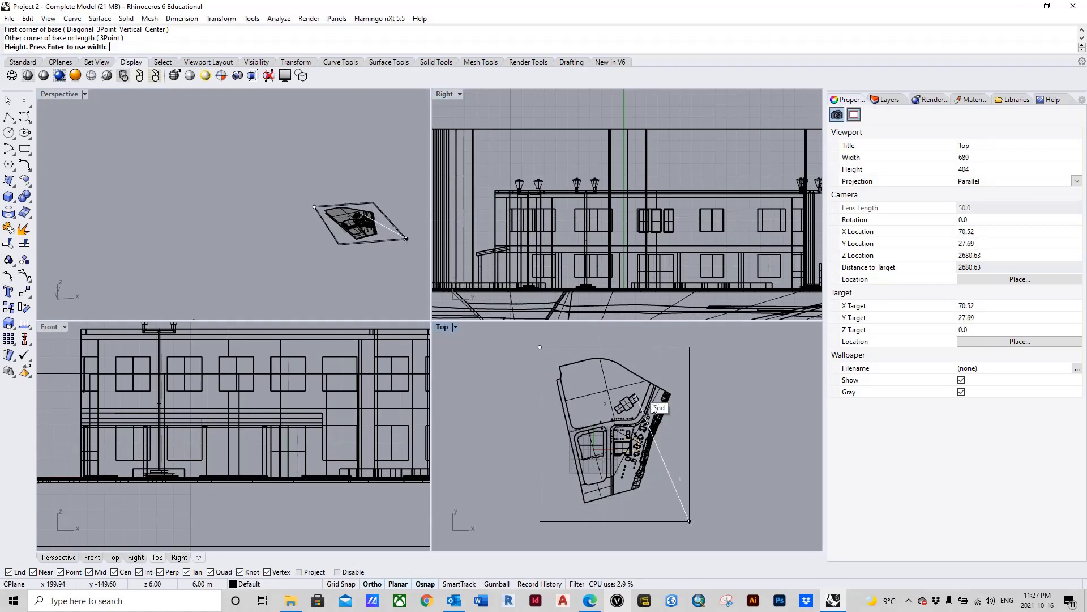
right_drag(415, 189, 363, 201)
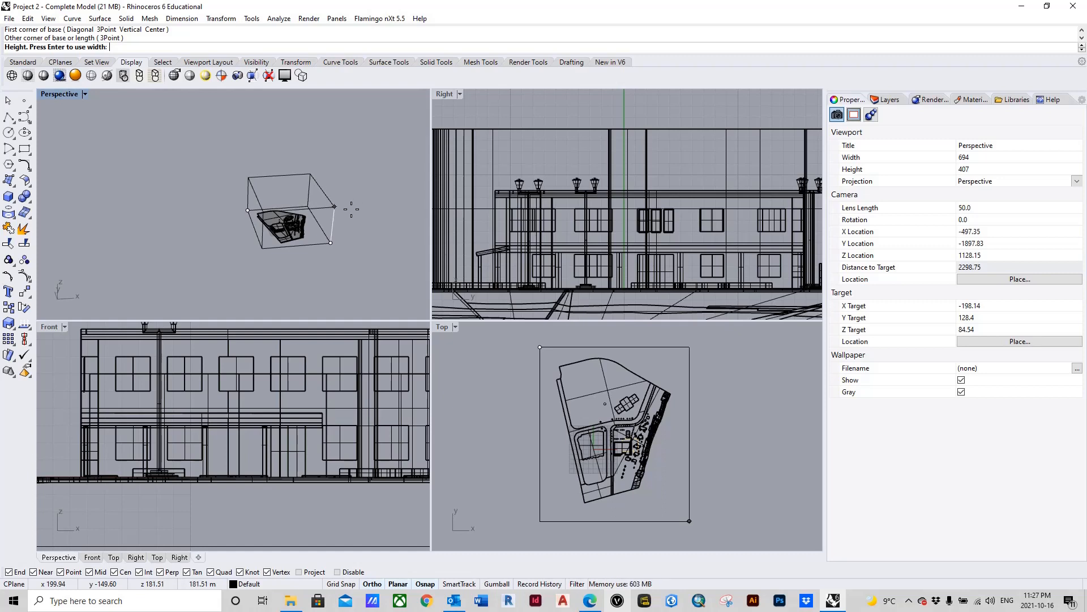
click(352, 209)
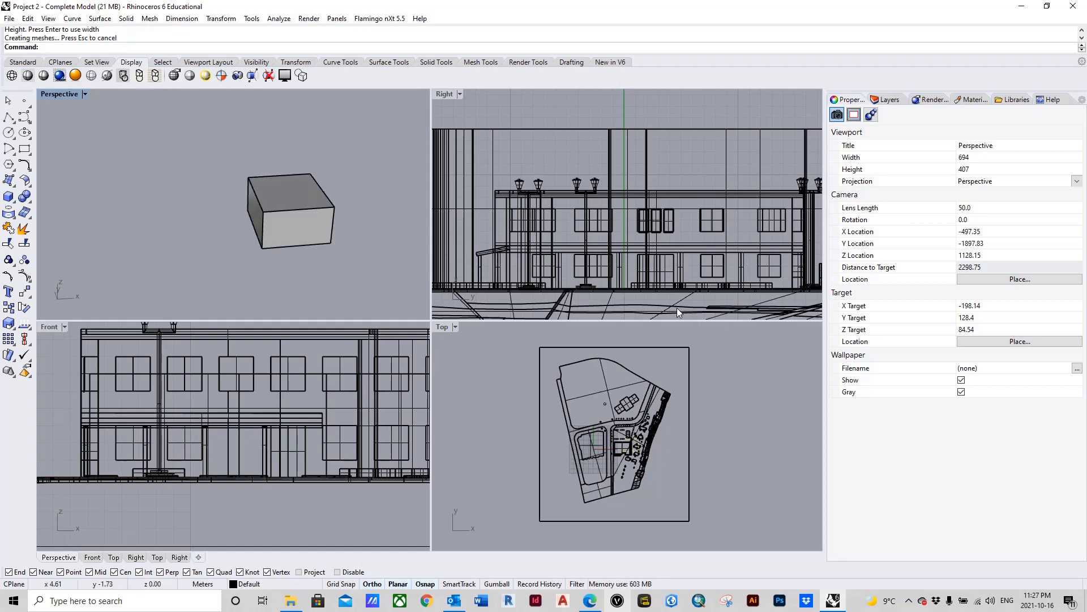
Step: Examine how the box sits relative to the site model in the right and front views, leaving the box selected
scroll(666, 246, down, 5)
scroll(661, 246, down, 5)
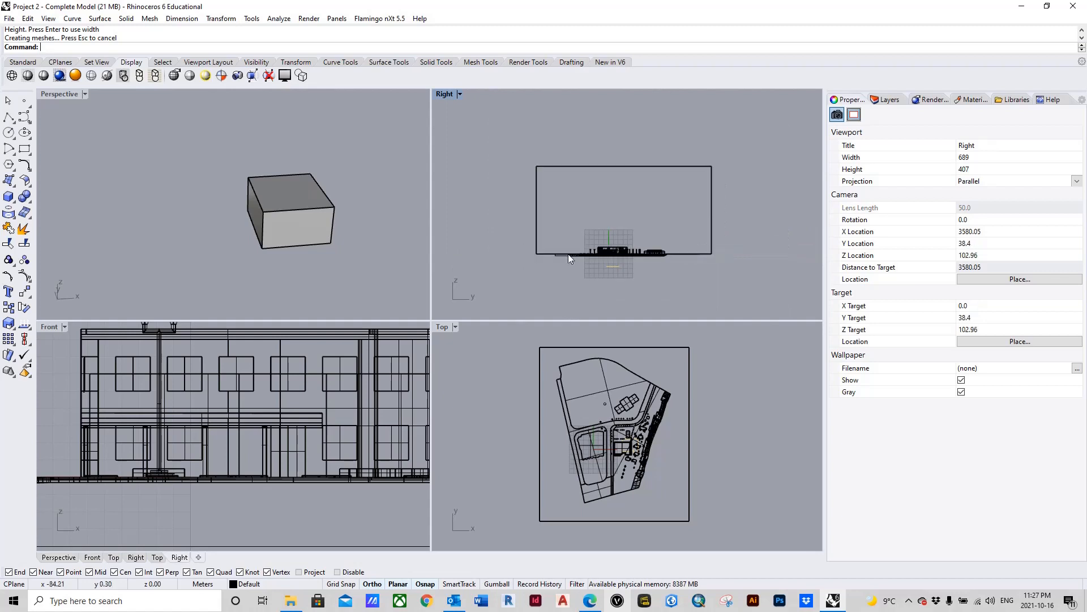
click(330, 207)
click(738, 301)
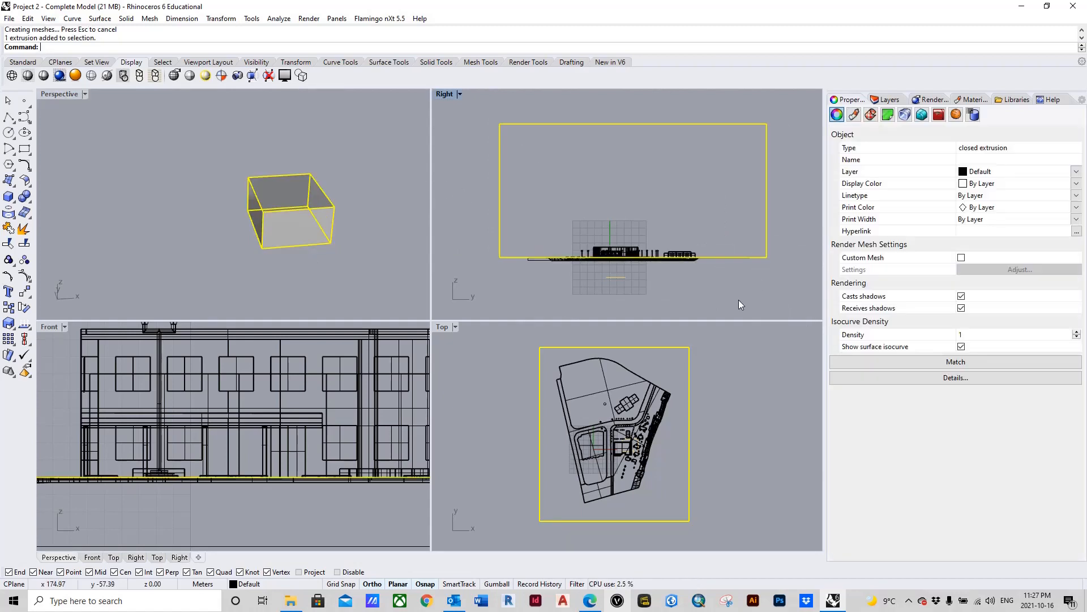
scroll(679, 246, up, 2)
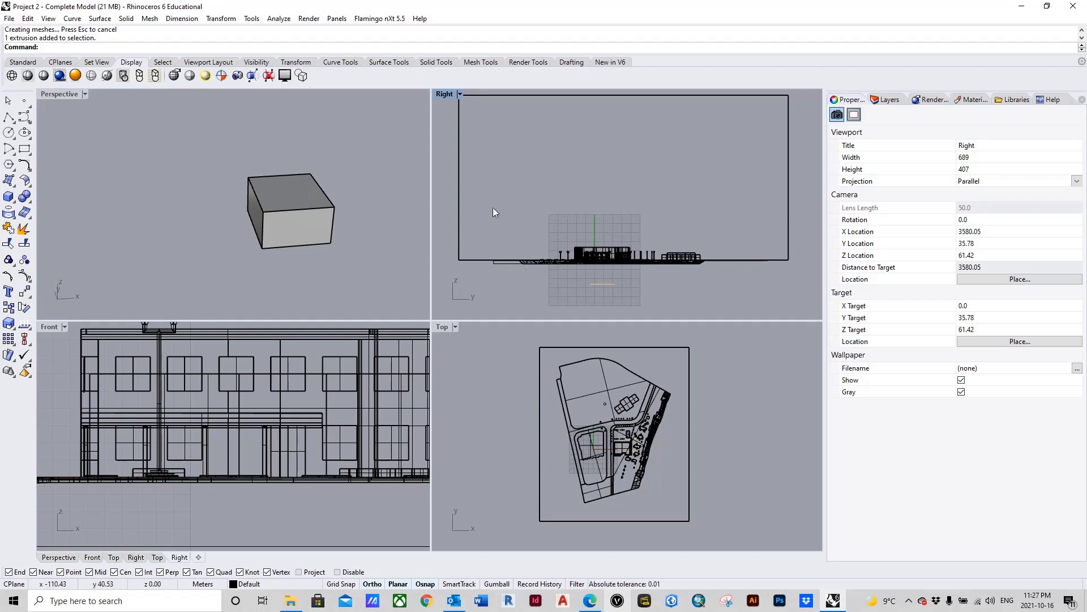
scroll(725, 244, down, 3)
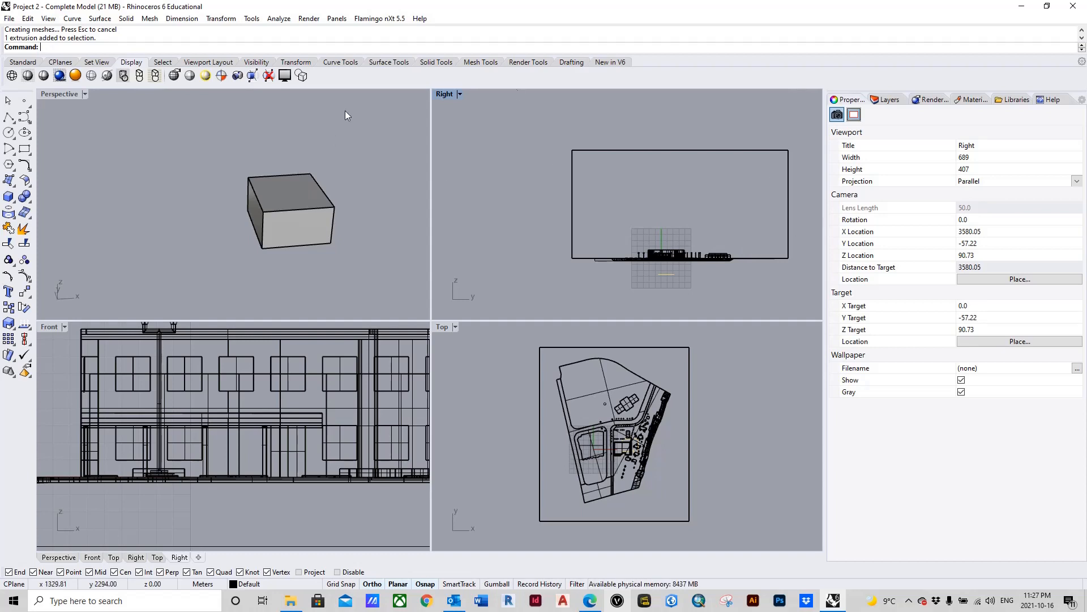
scroll(261, 413, down, 5)
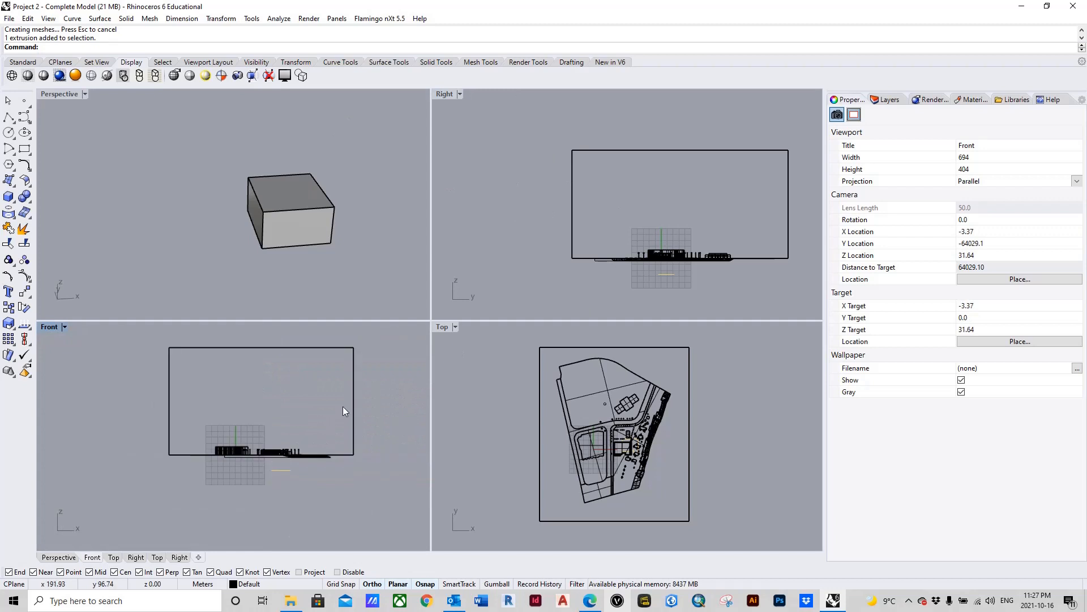
click(789, 192)
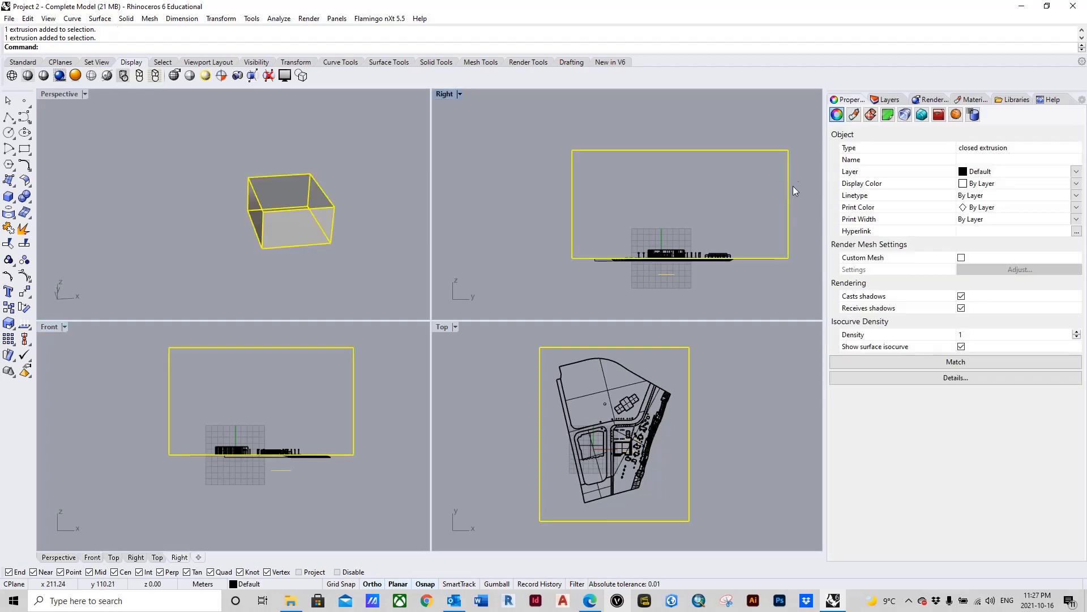
click(361, 402)
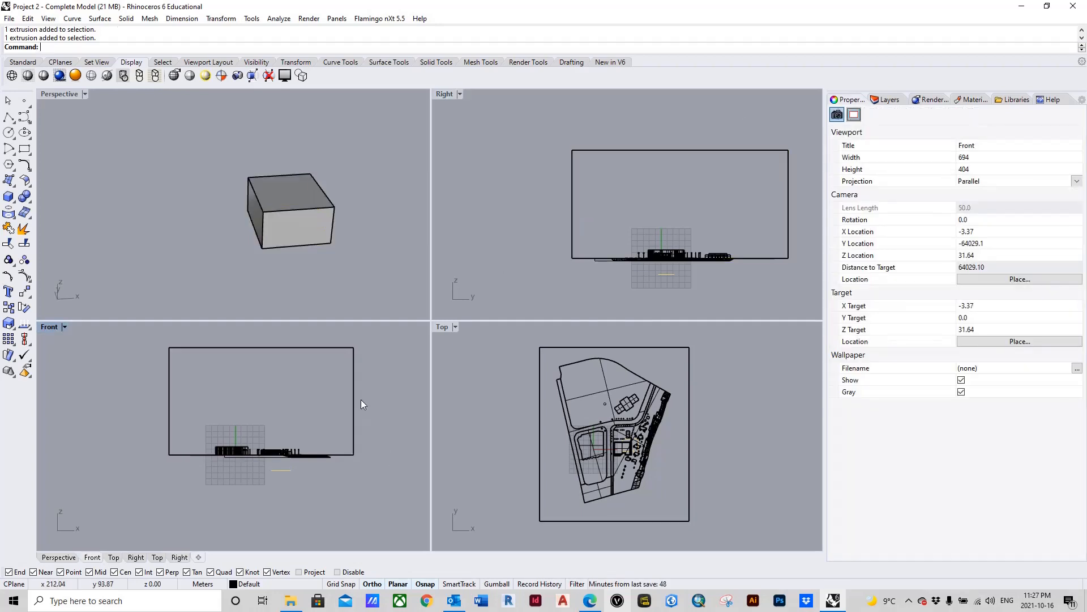
click(353, 392)
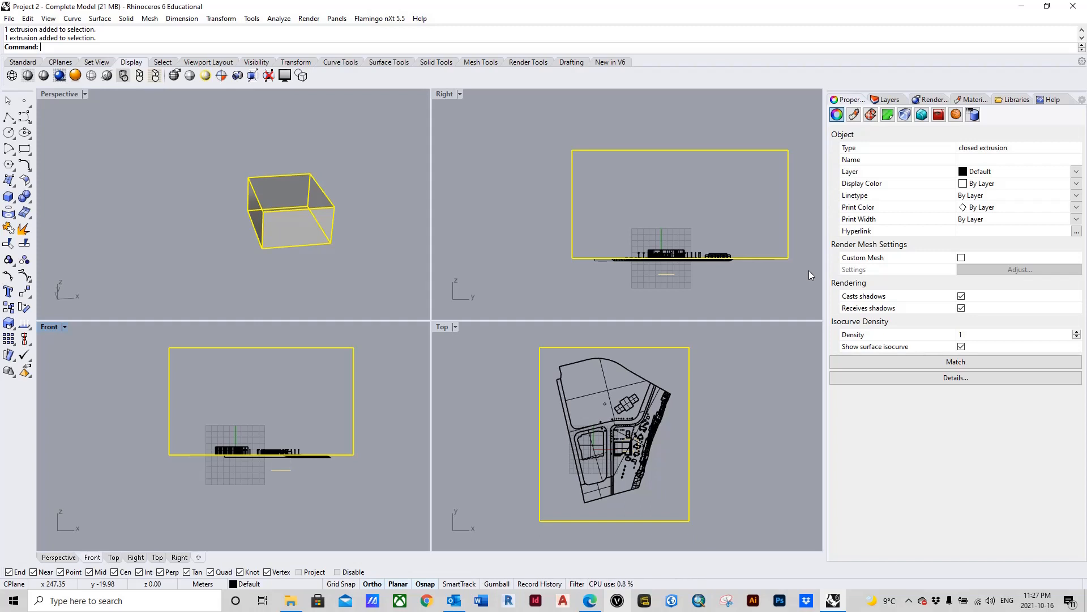
Step: Move the box straight down by about 43 m so it extends below the site model
text(Move)
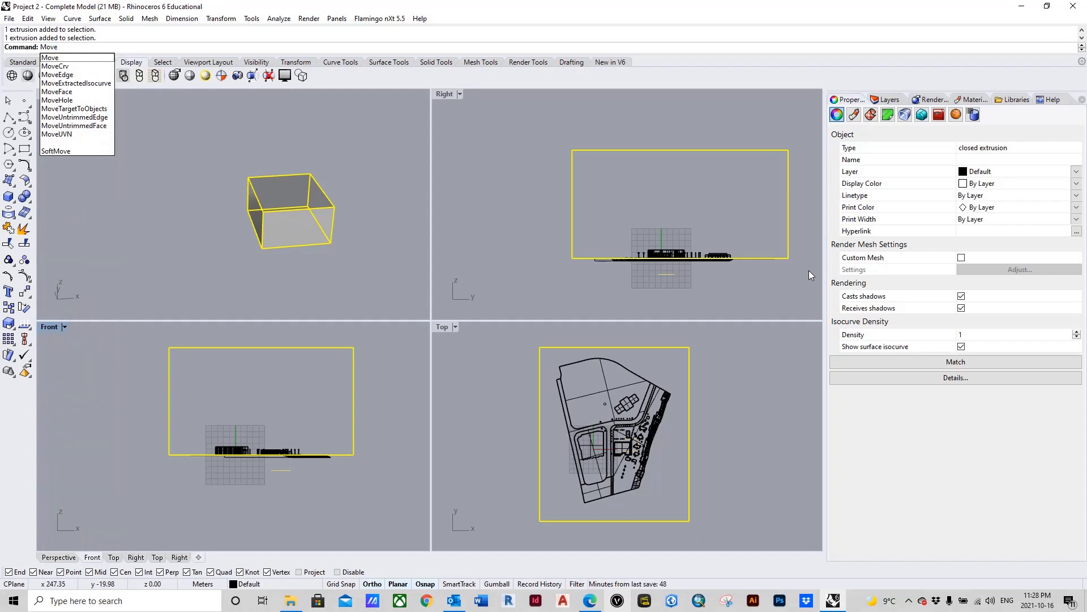
key(Return)
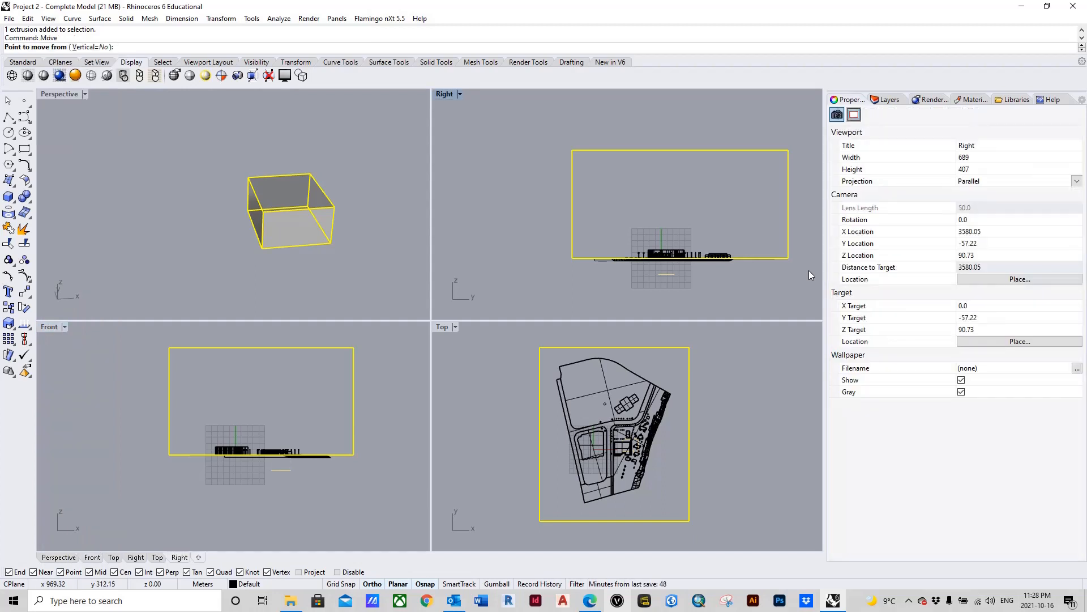
right_drag(810, 223, 726, 224)
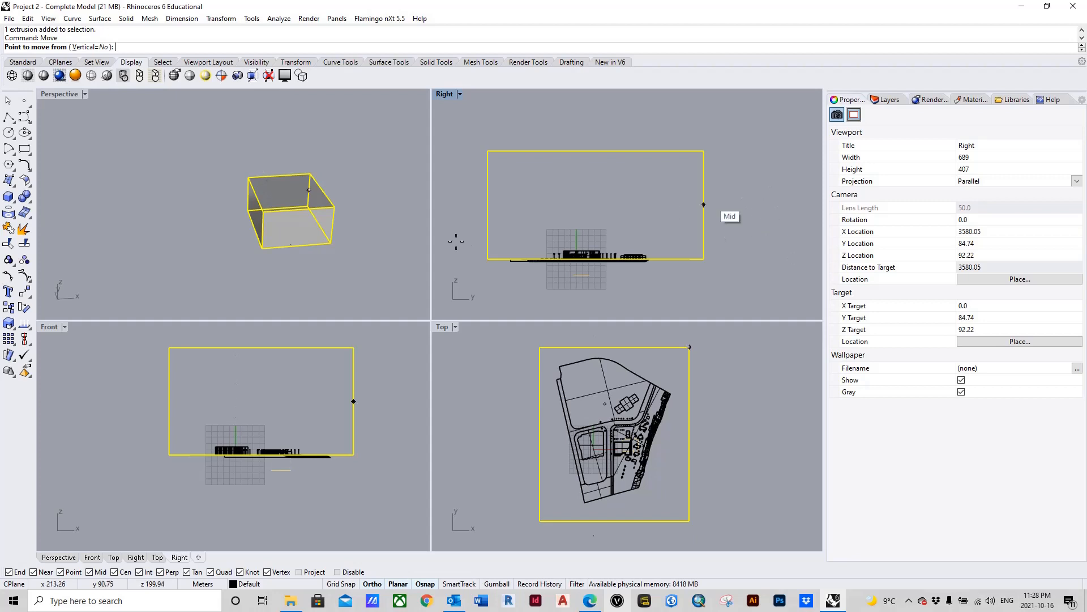
click(733, 202)
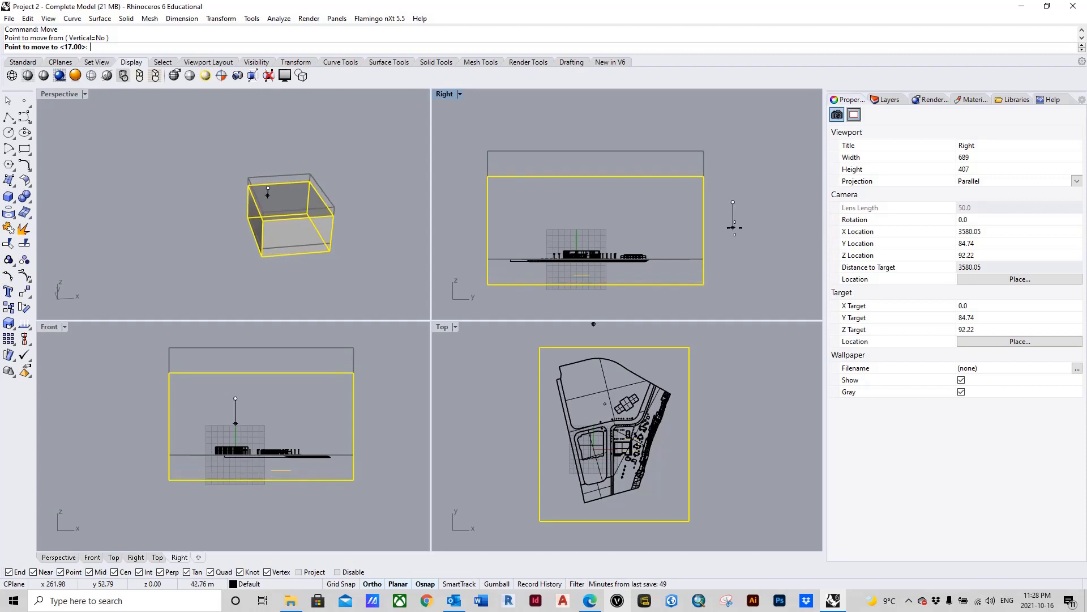
click(735, 228)
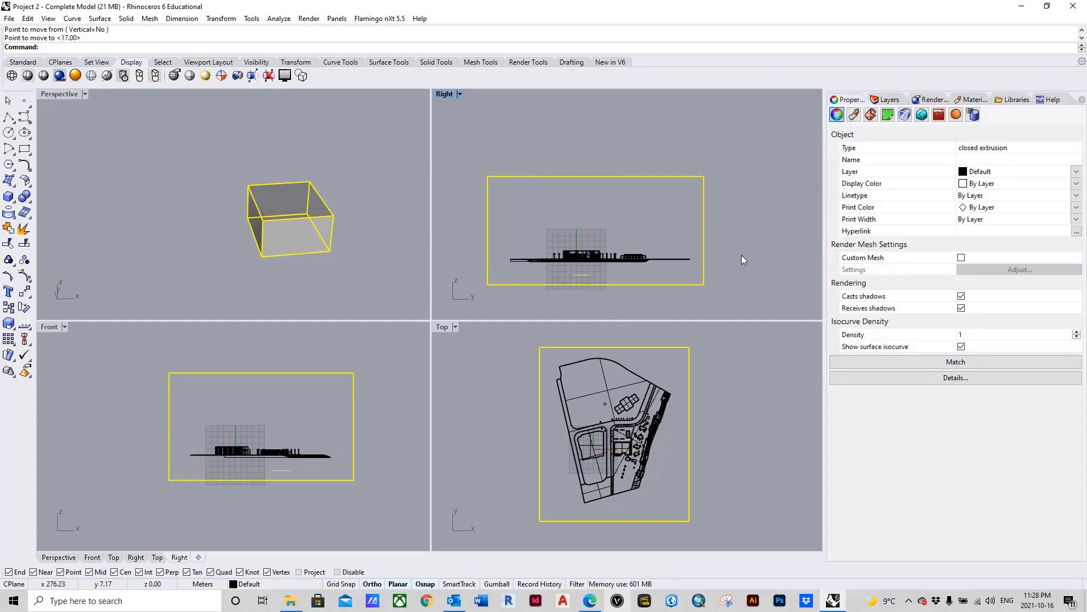
click(351, 283)
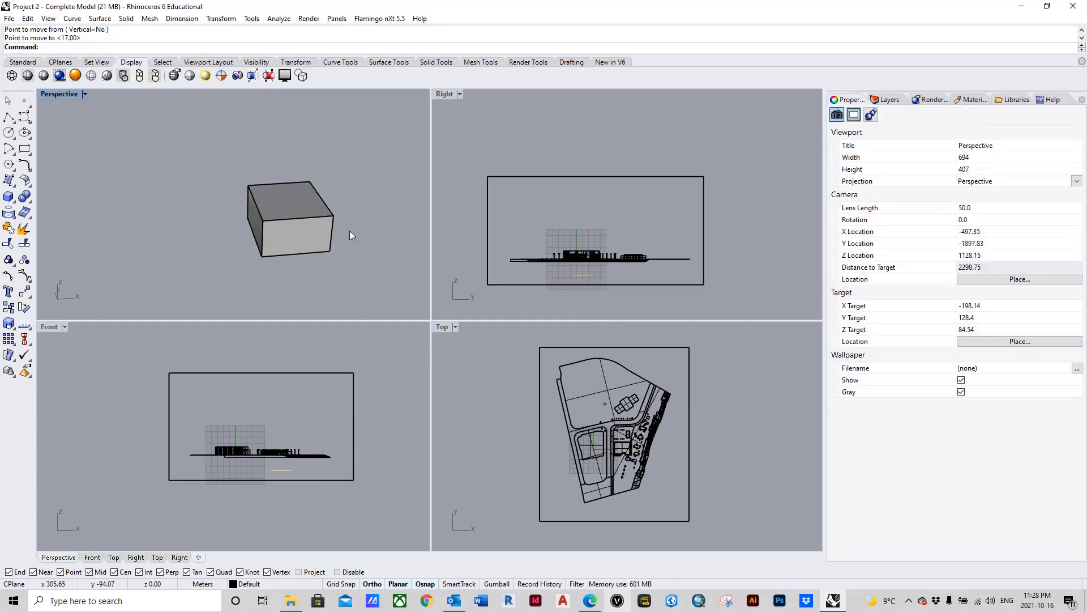
Step: Set the perspective view to Wireframe display and examine the site model inside the box
right_drag(349, 230, 292, 234)
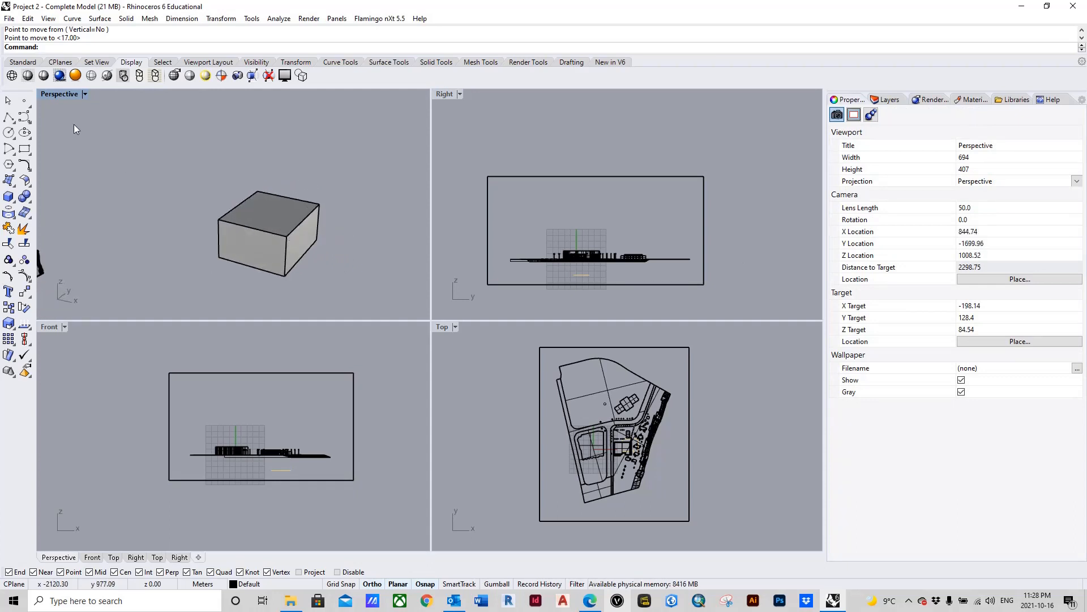
click(60, 96)
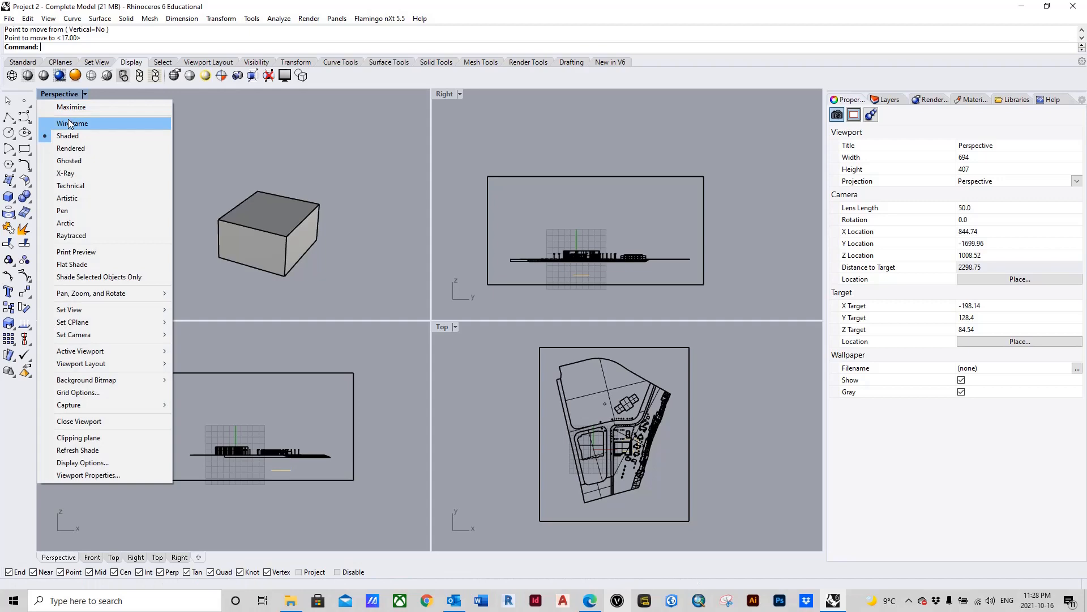
click(69, 124)
scroll(272, 296, up, 5)
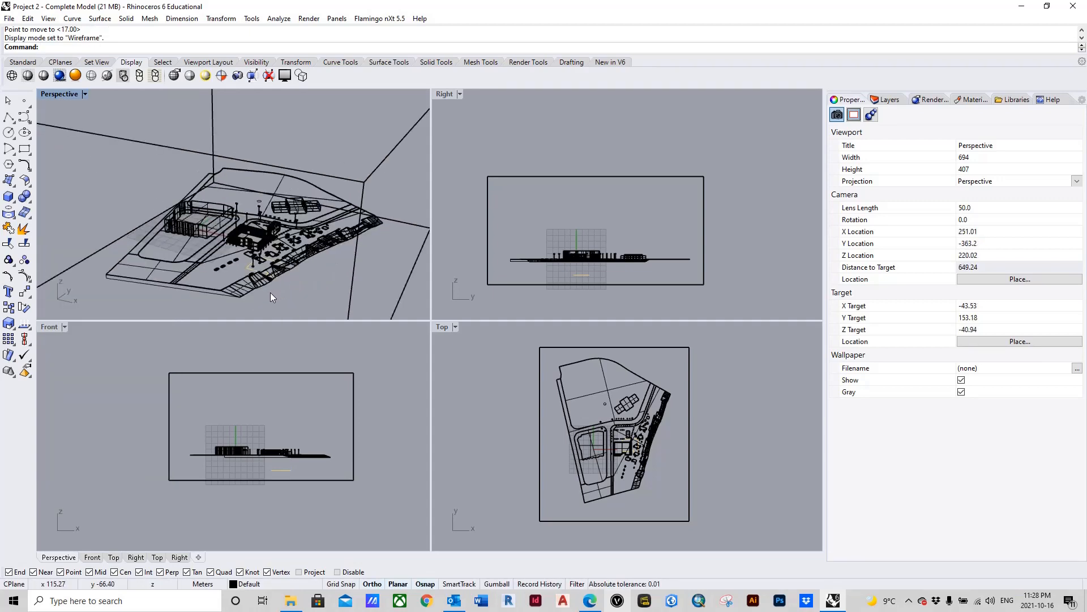
right_drag(272, 296, 284, 277)
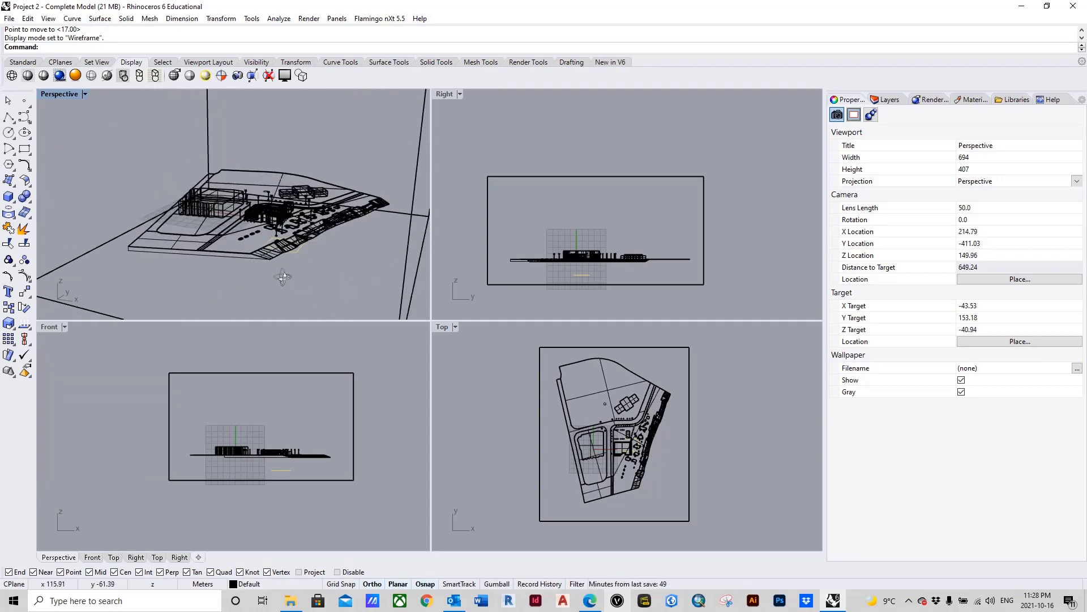
scroll(283, 277, down, 5)
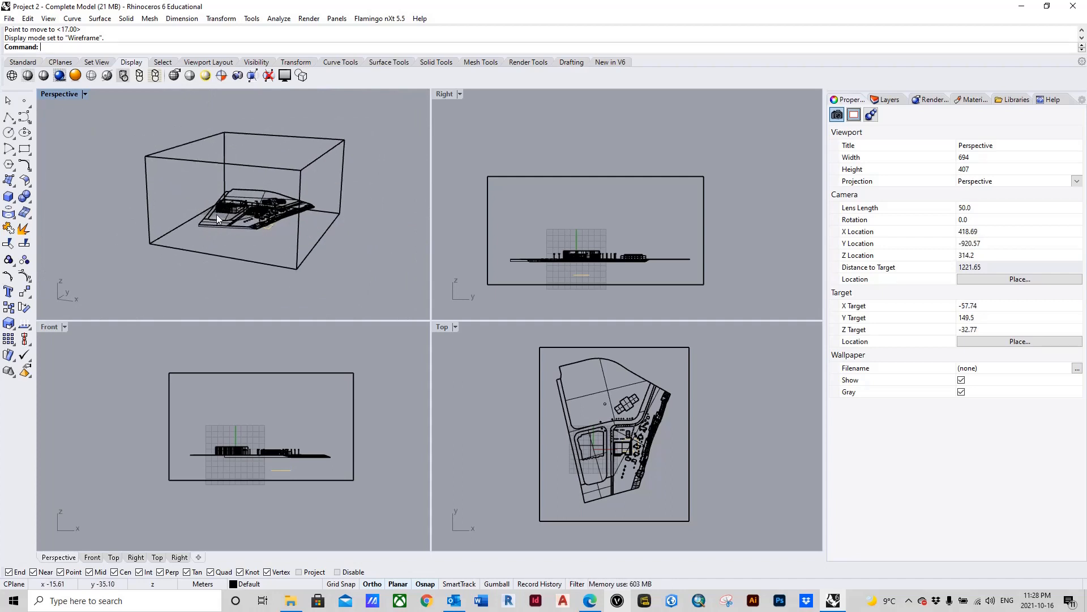
Step: Group the box together with the entire site model
scroll(573, 449, down, 3)
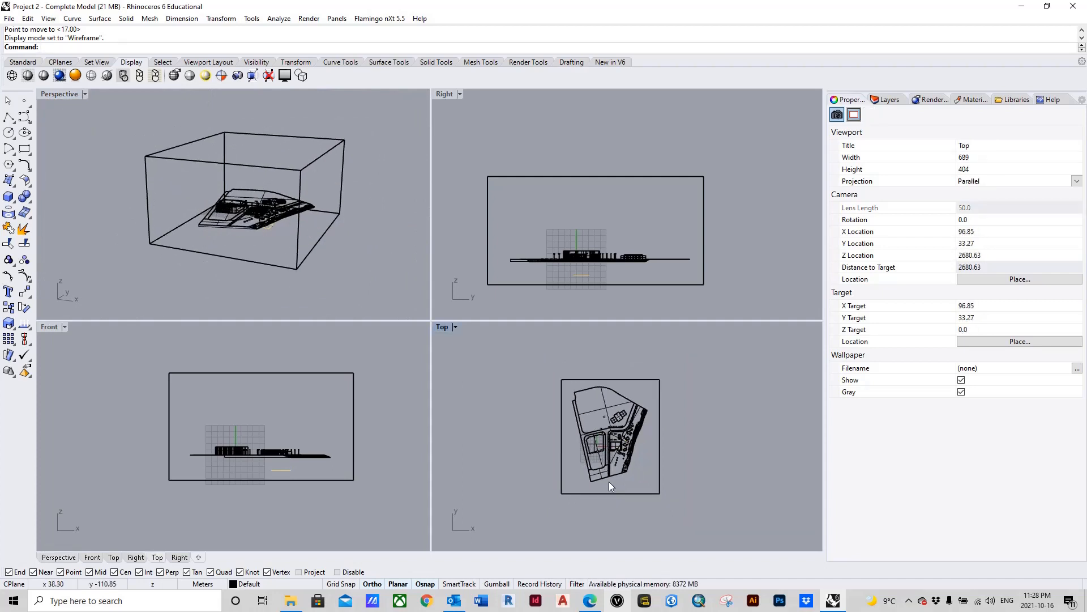
scroll(613, 442, down, 2)
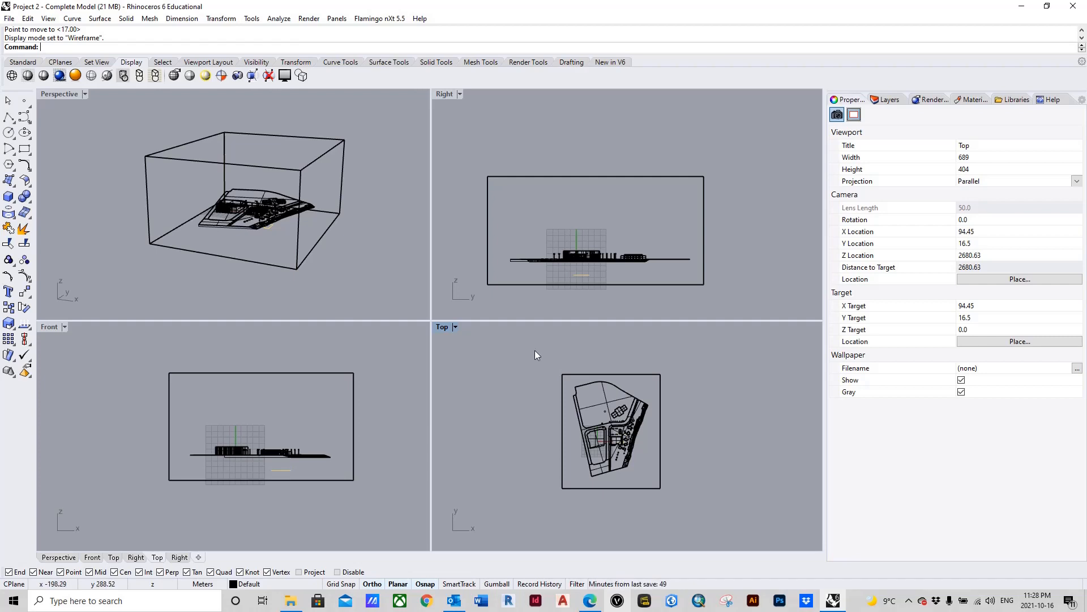
drag(538, 355, 695, 516)
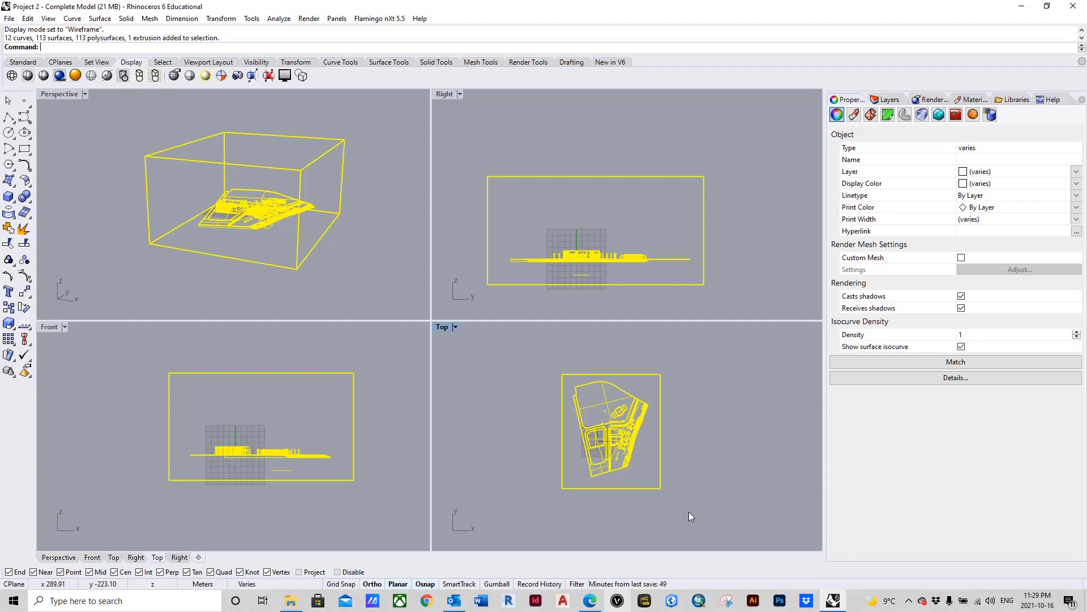
text(G)
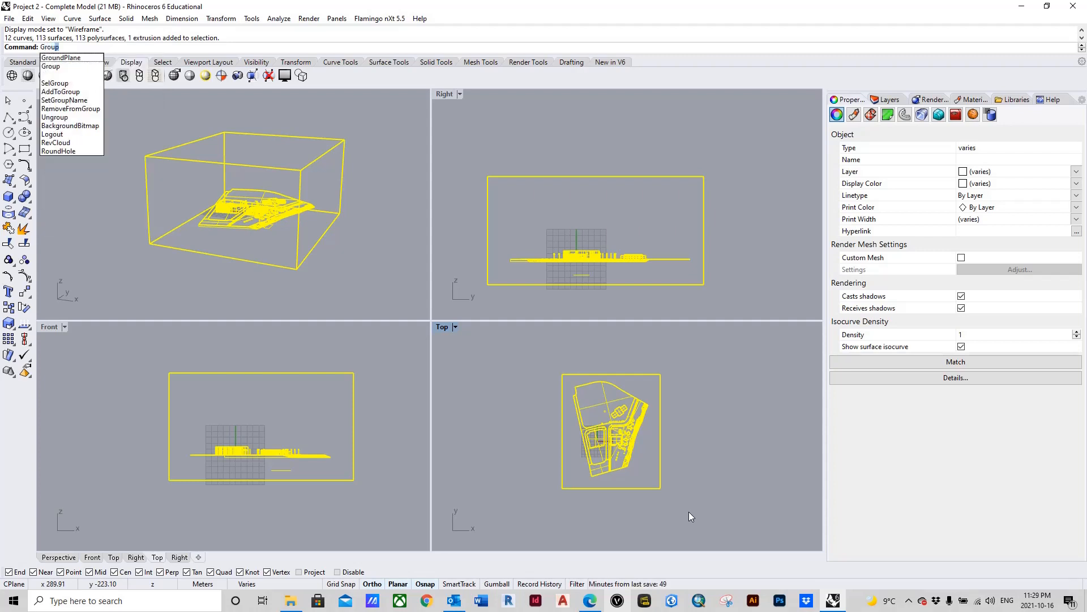
text(roup)
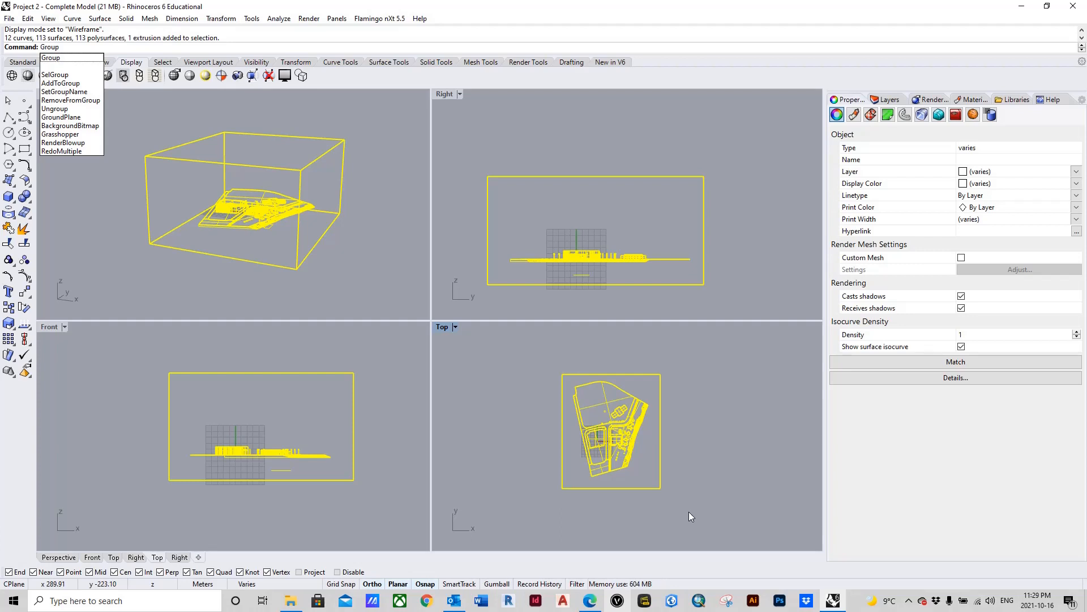
key(Return)
click(736, 273)
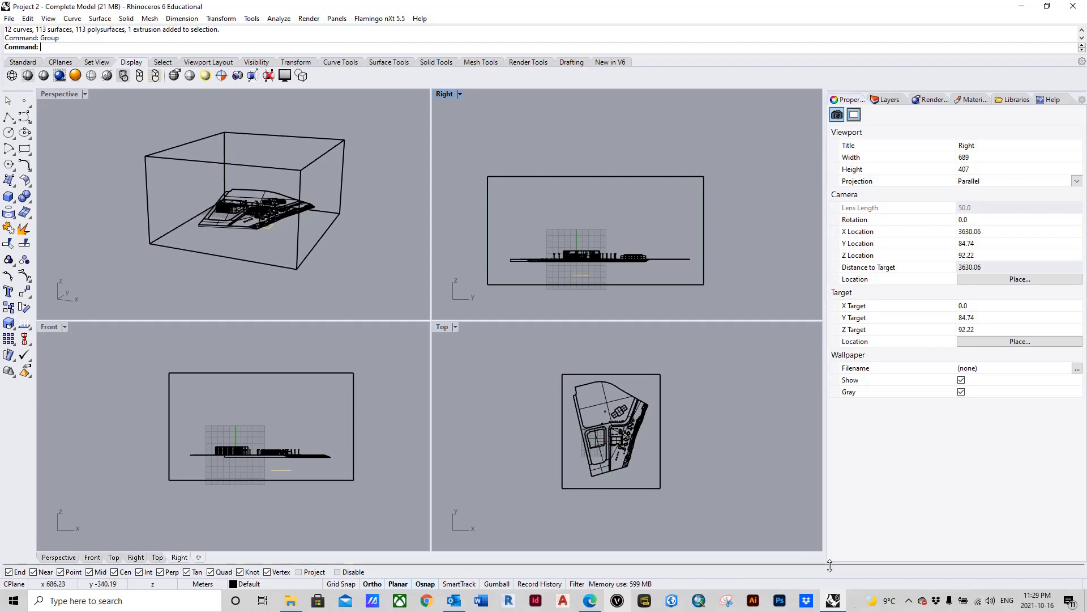
click(909, 600)
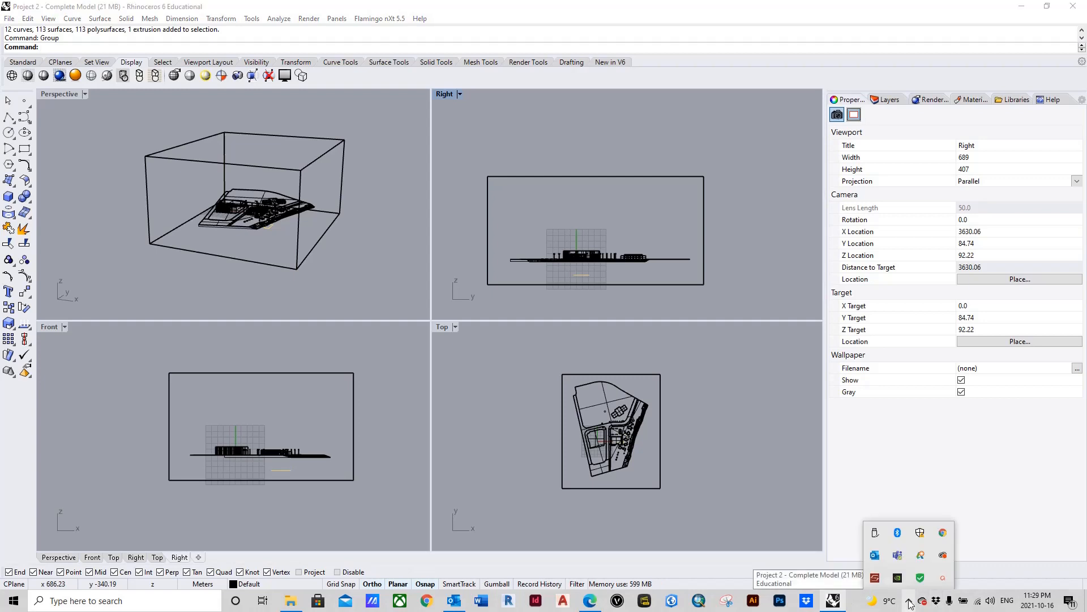
click(945, 579)
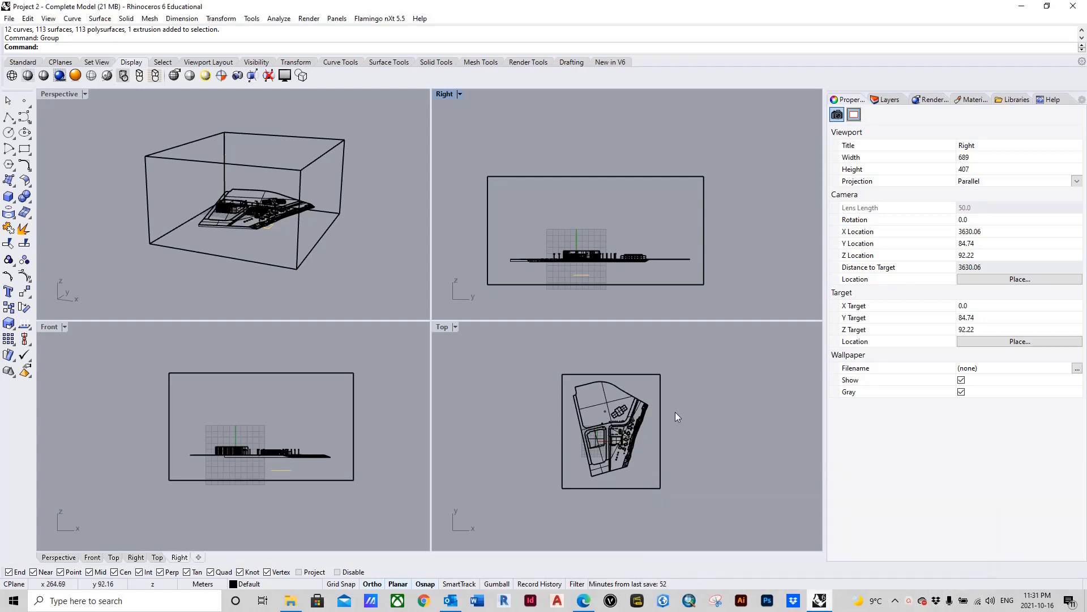
Step: Scale the grouped box and site with Scale1D by 0.7075 along the Y axis, from the box's bottom corner at minimum X and Y
click(507, 354)
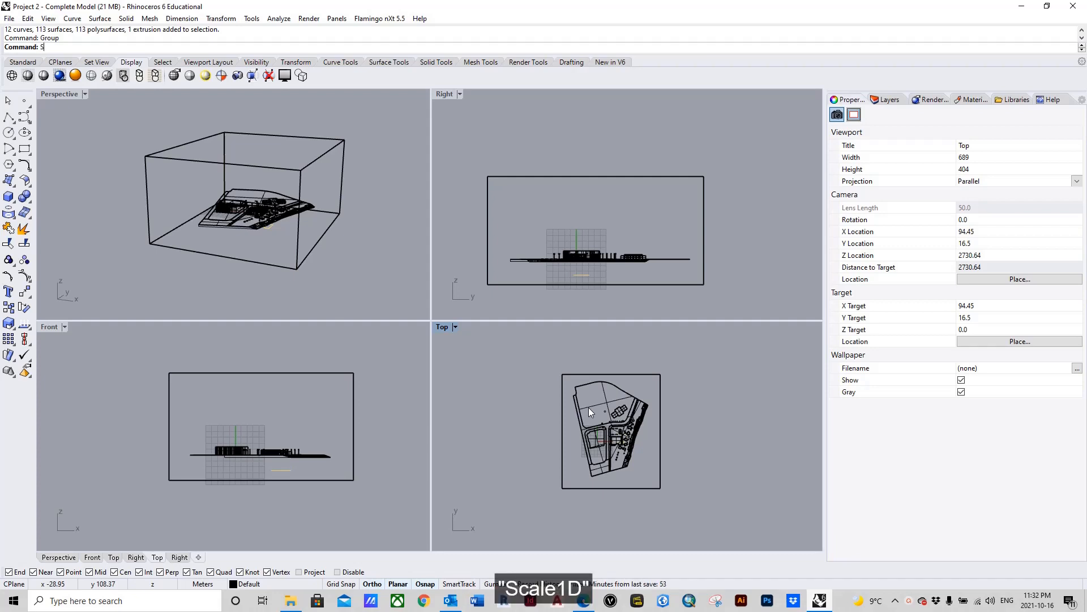
text(sc)
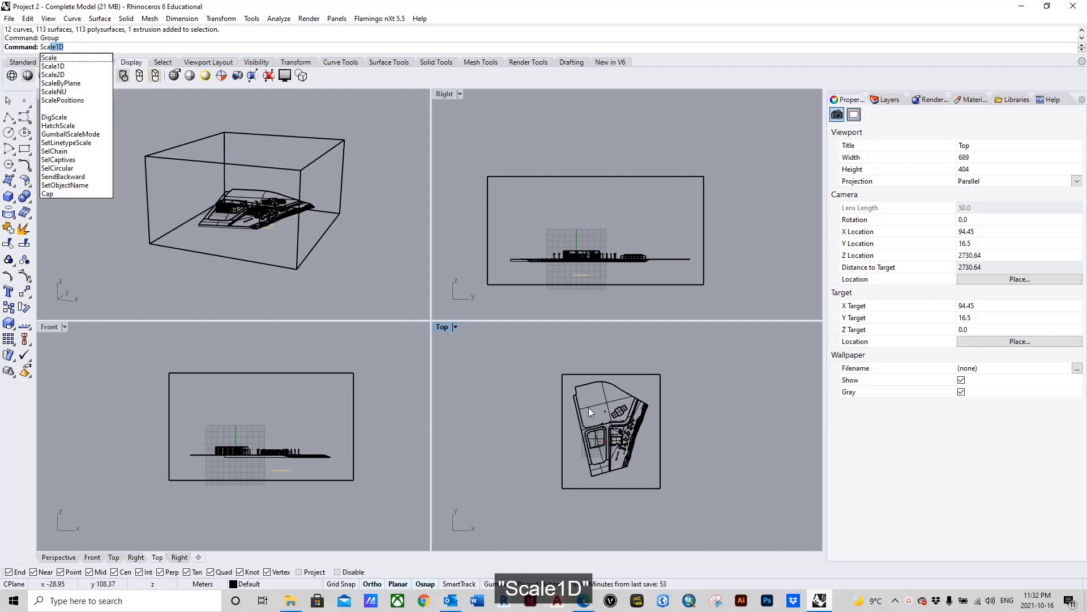
text(ale)
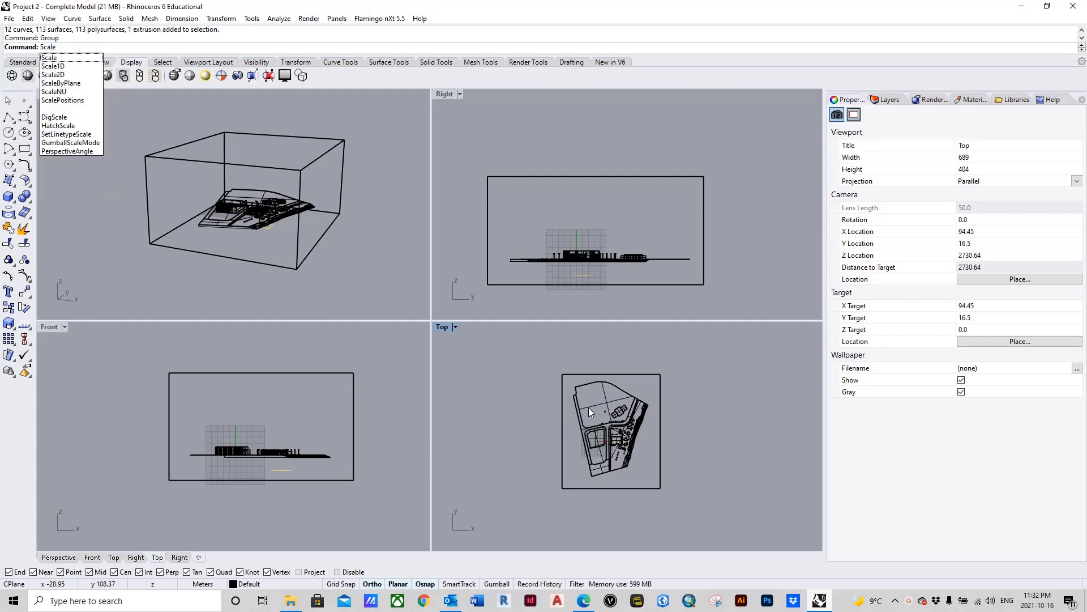
key(Down)
key(Down)
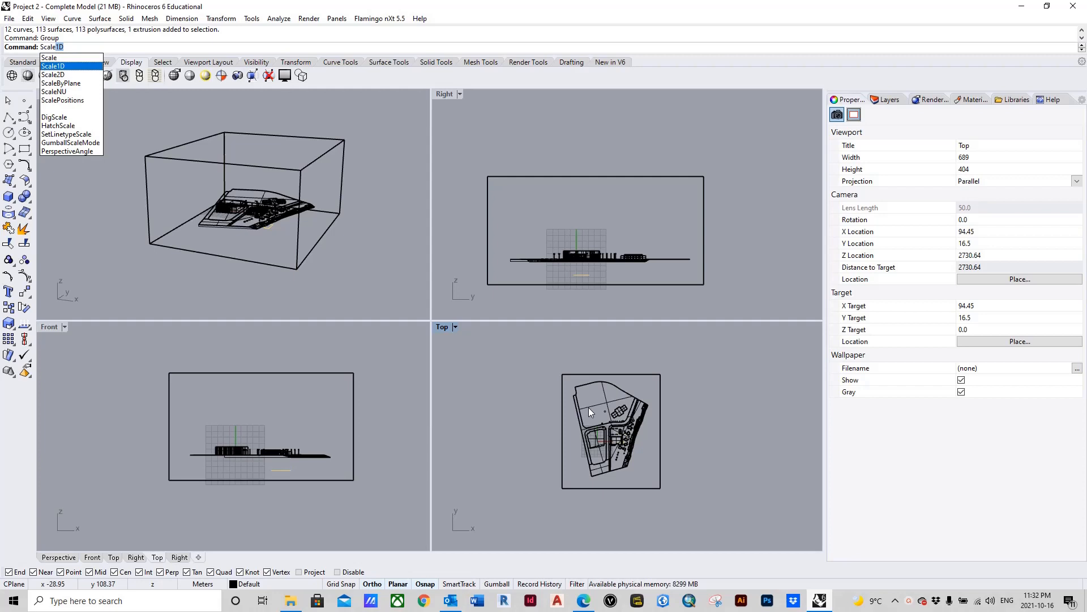
key(Return)
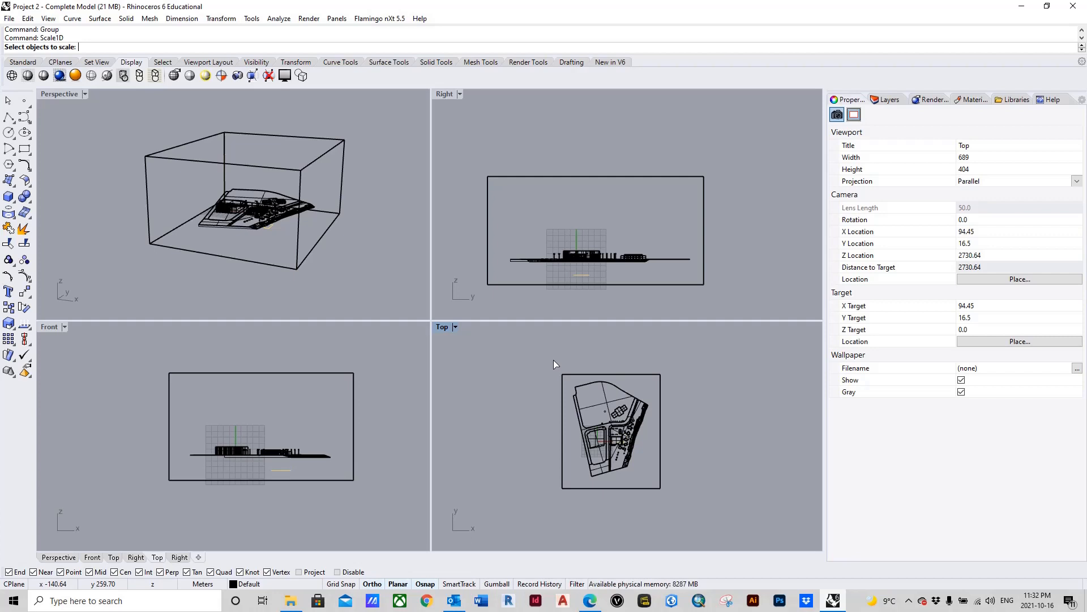
mouse_move(541, 349)
mouse_down()
mouse_move(570, 396)
mouse_move(549, 369)
mouse_up()
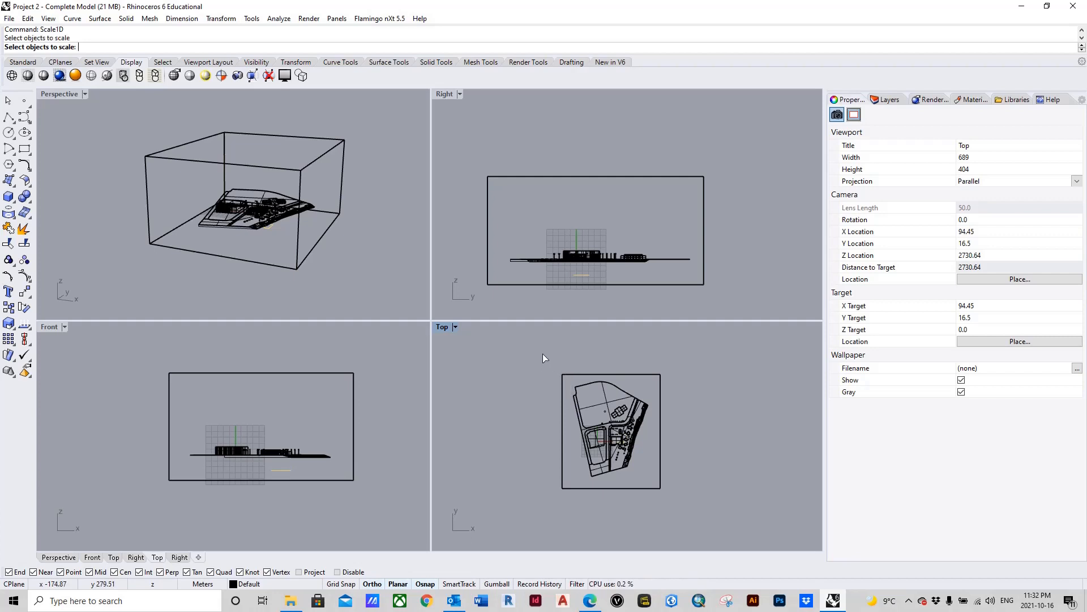
drag(551, 363, 686, 509)
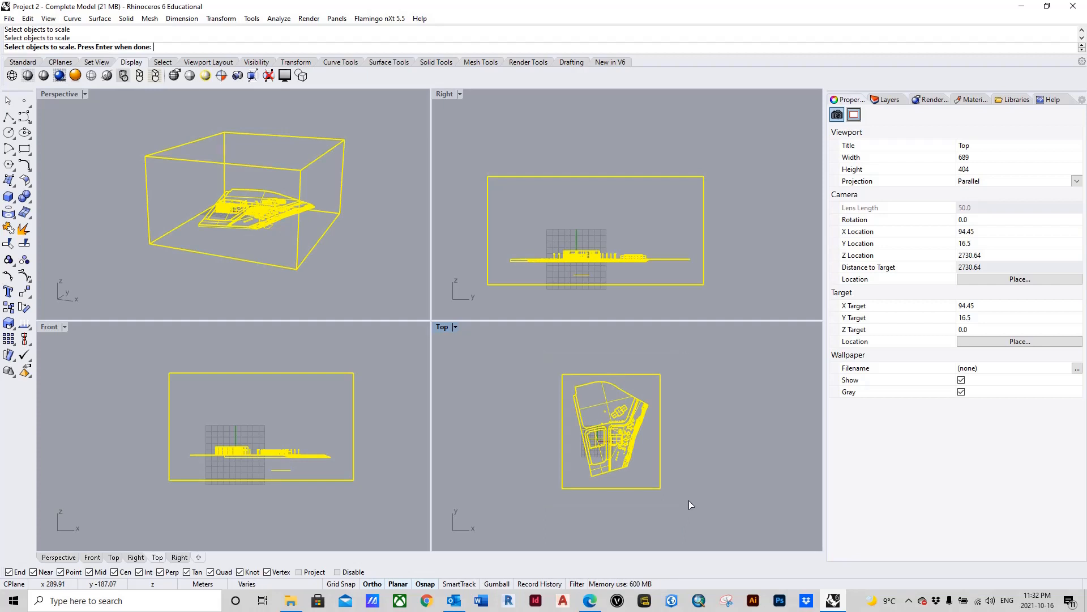
key(Return)
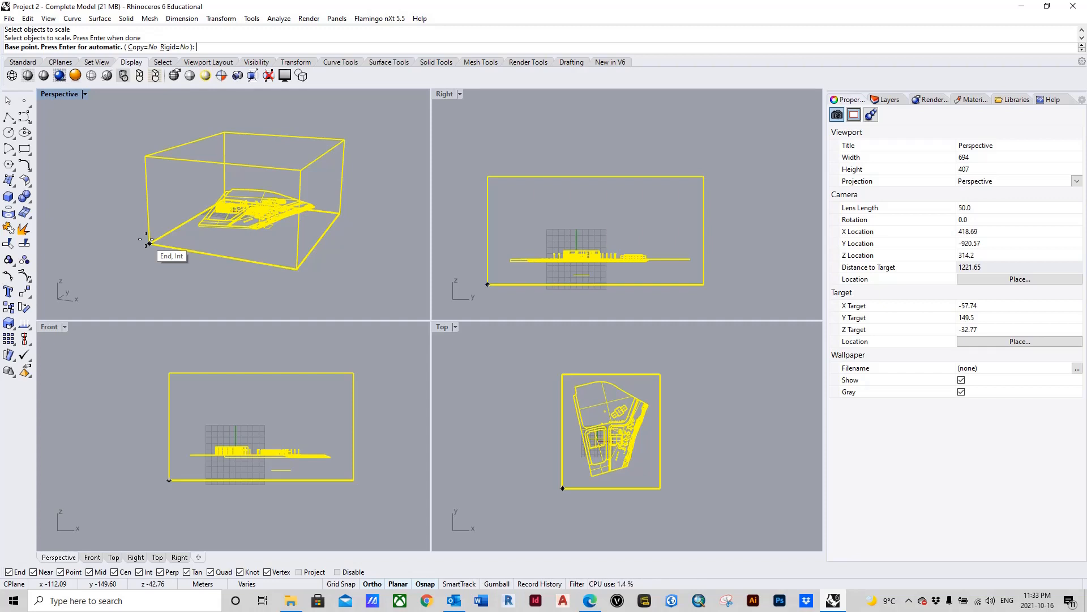
click(149, 243)
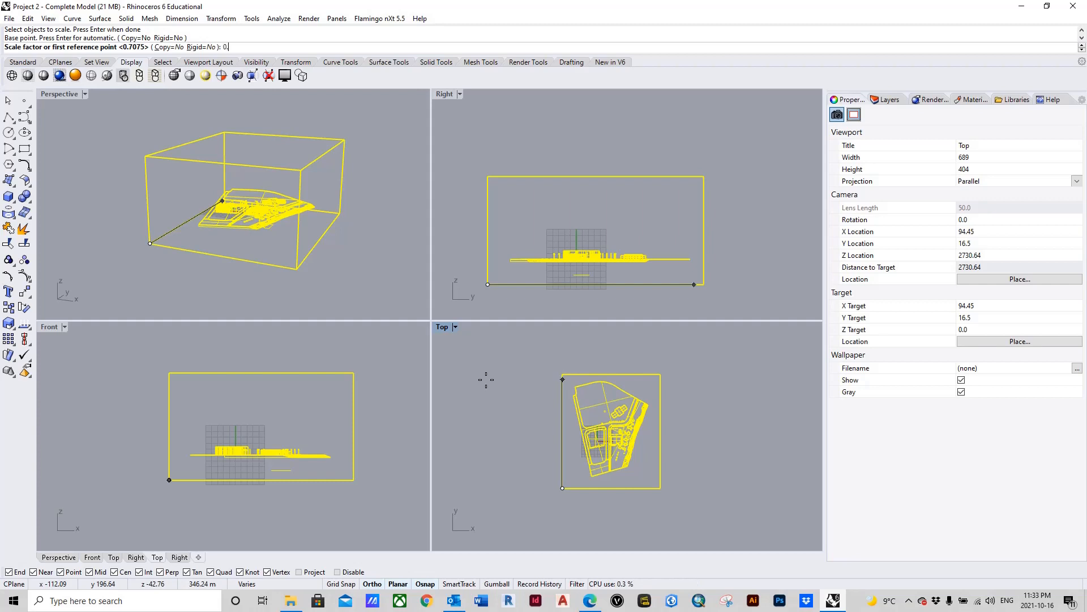
text(7075)
key(Return)
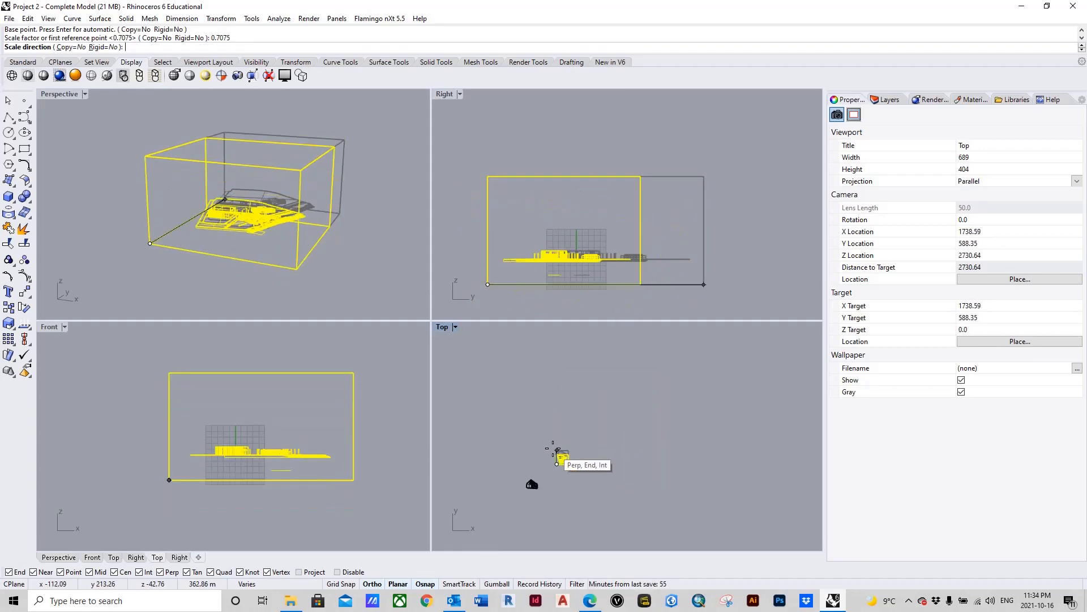
scroll(553, 454, up, 12)
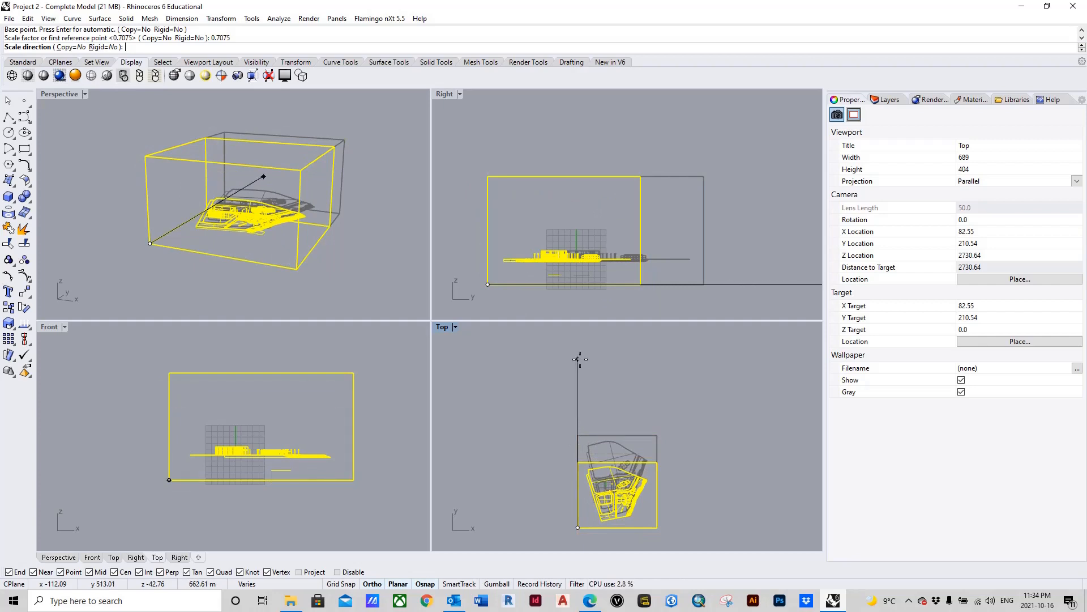
scroll(578, 333, down, 8)
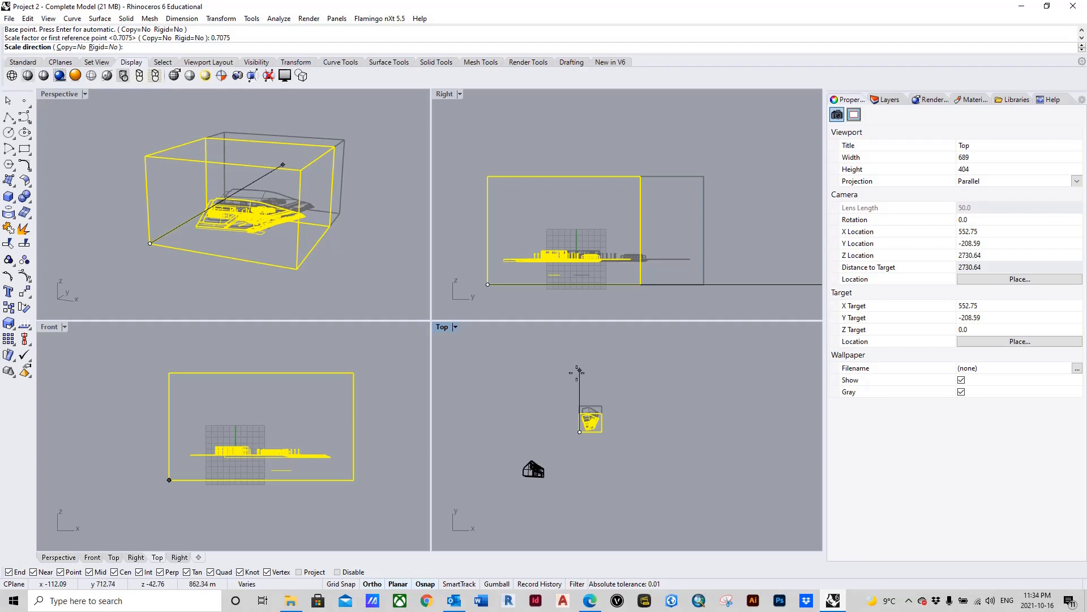
scroll(579, 425, up, 5)
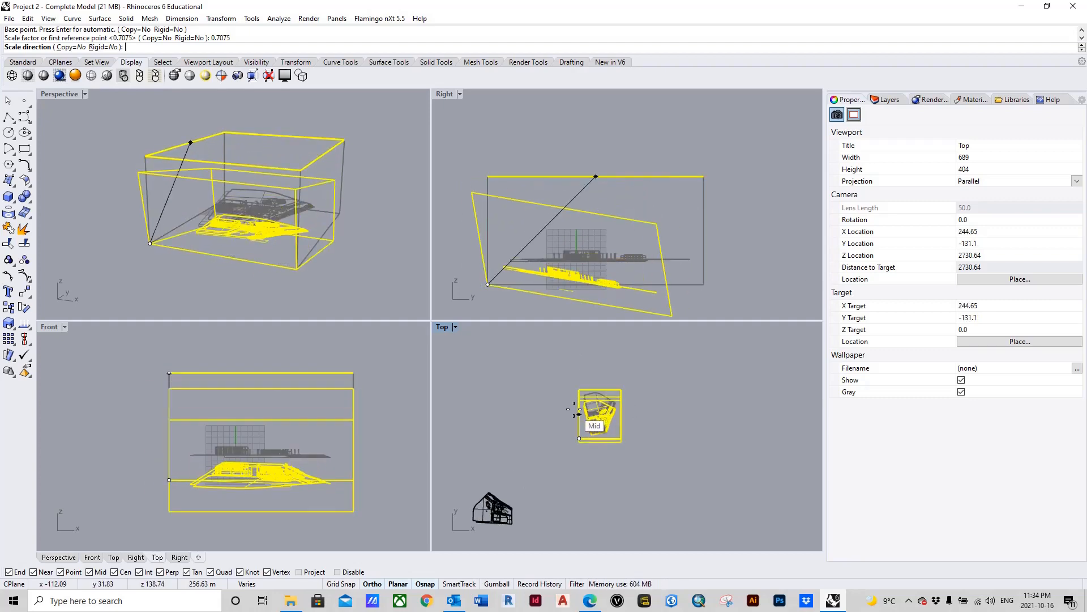
click(577, 338)
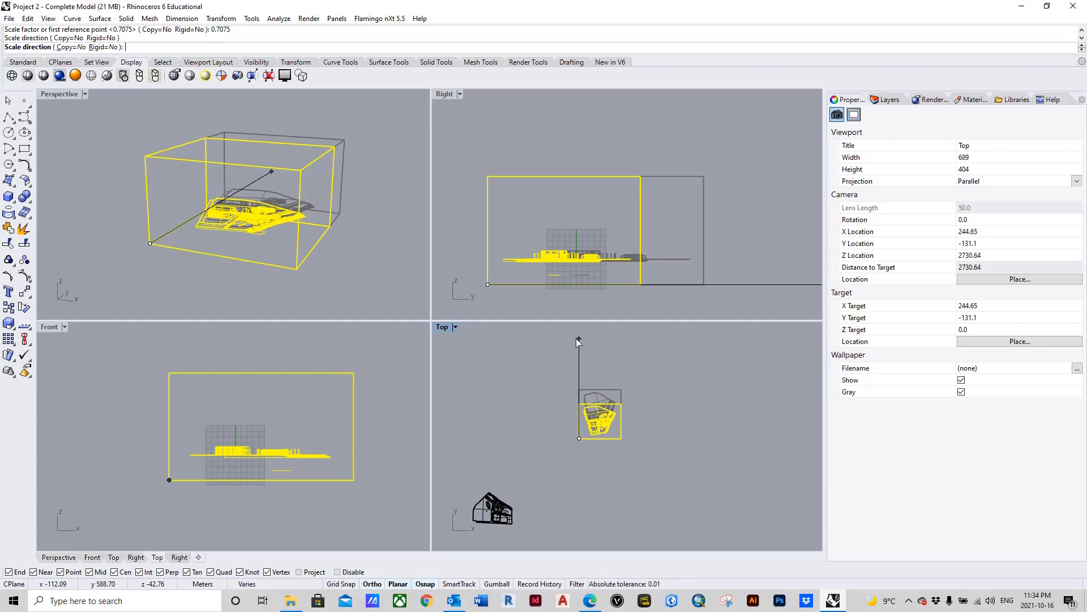
click(578, 340)
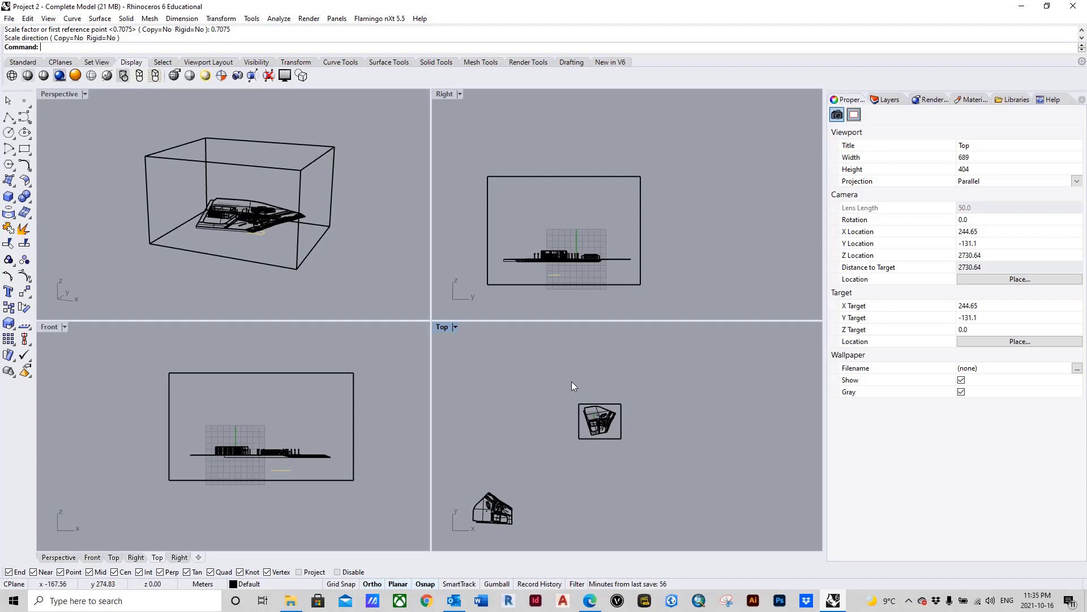
Step: Shear the grouped box and site by 45 degrees in plan, from the box's bottom corner at minimum X and Y with the reference along Y
drag(556, 363, 661, 473)
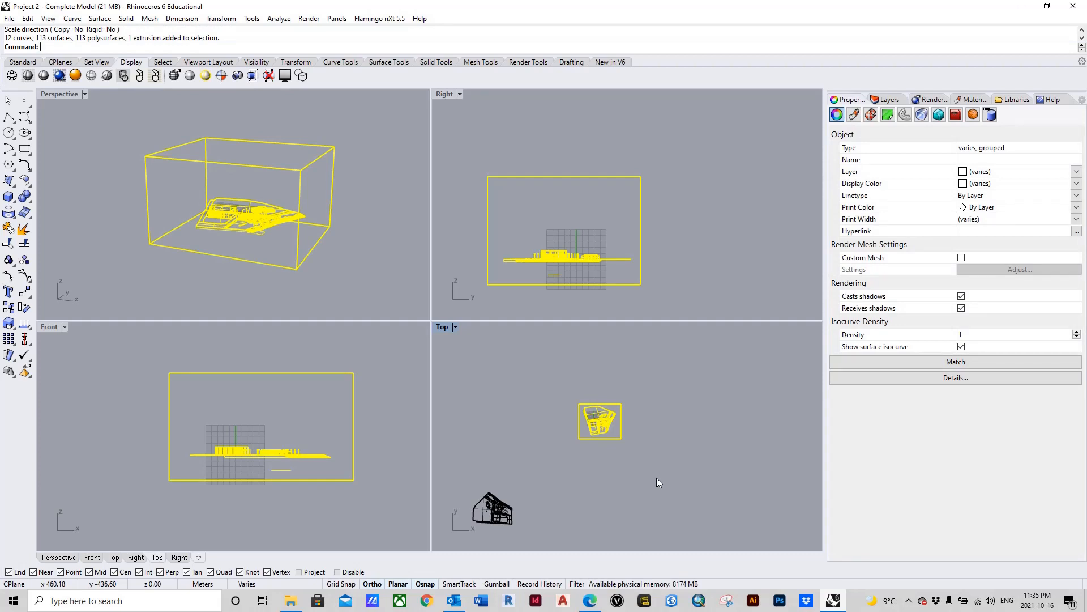
text(Shear)
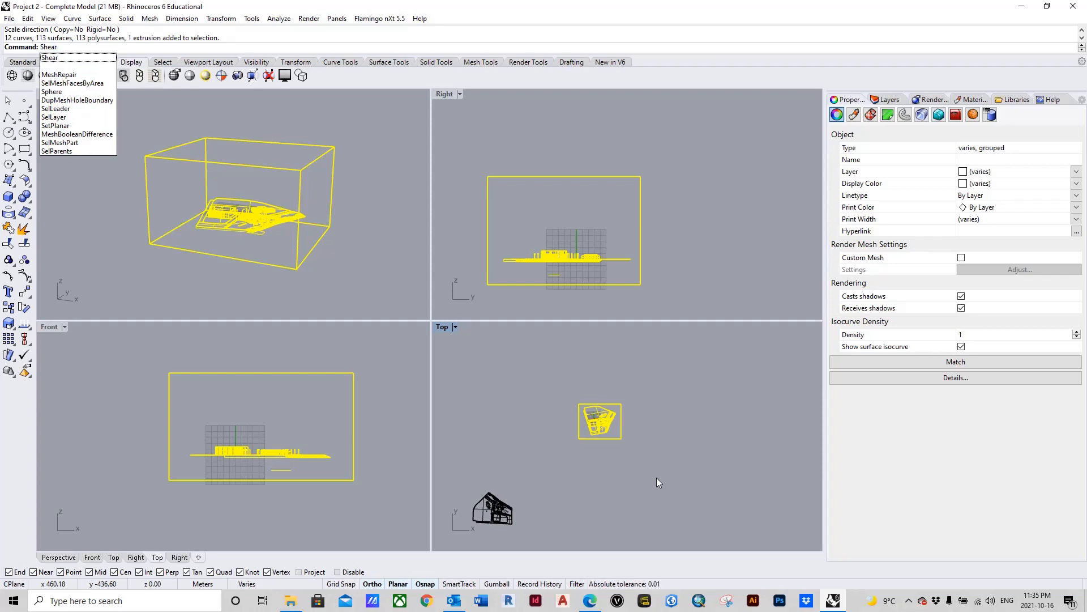
key(Return)
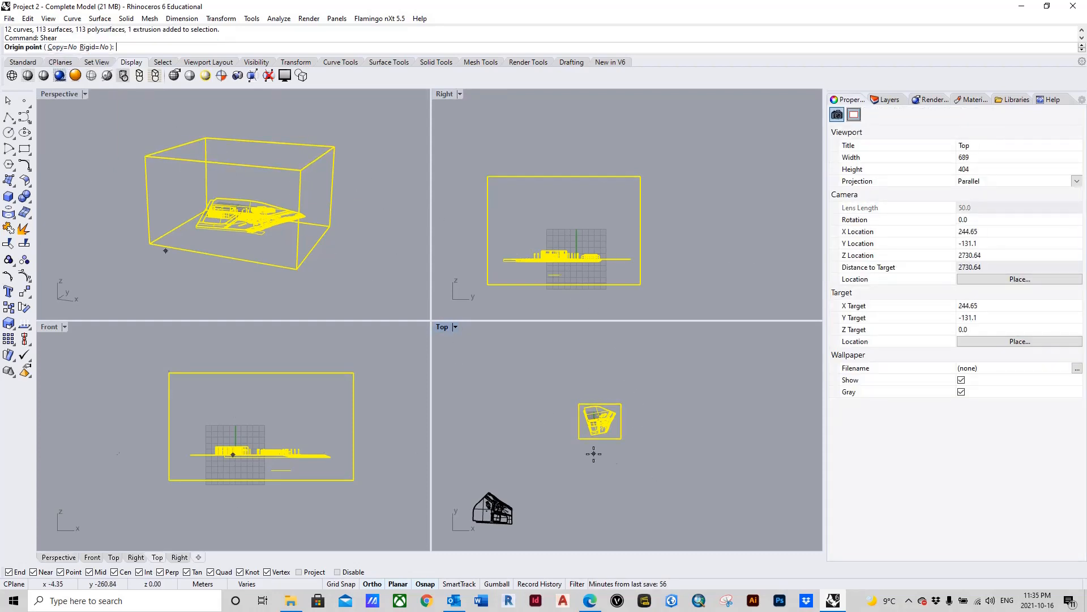
scroll(589, 451, up, 4)
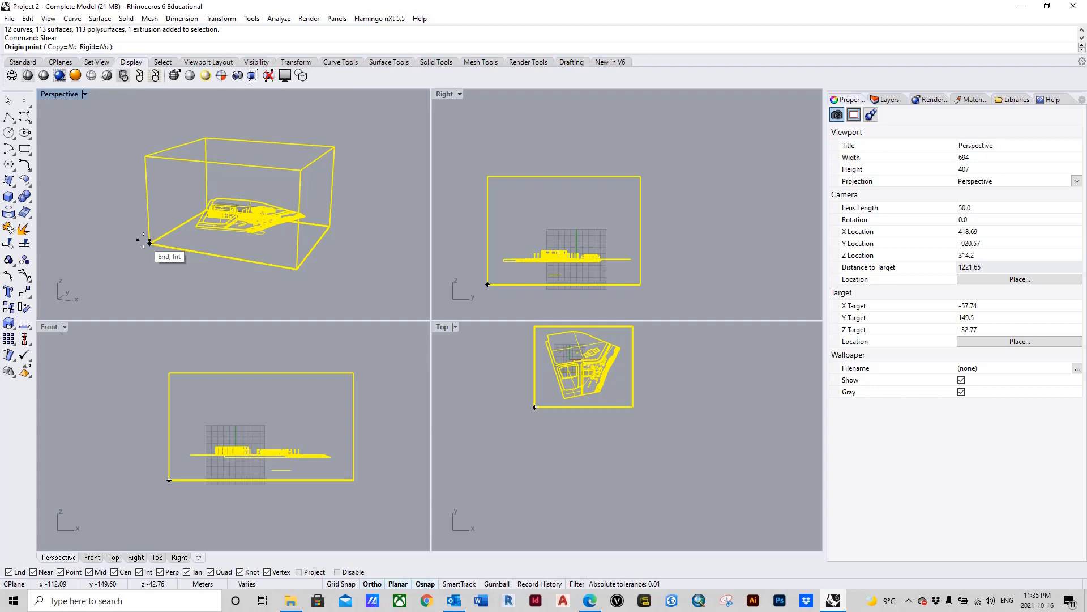
click(149, 243)
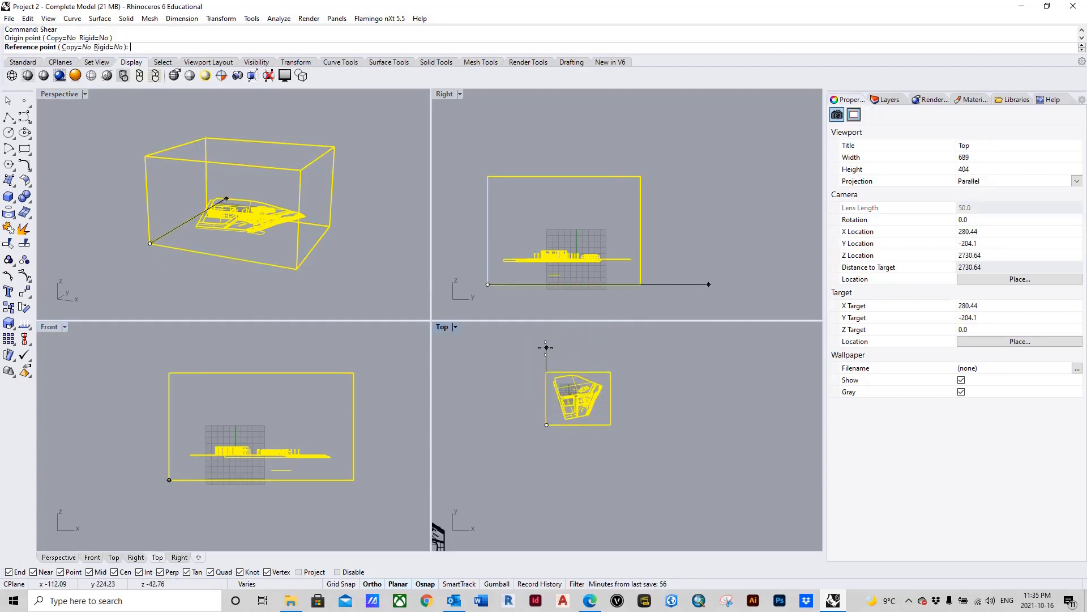
scroll(534, 452, down, 4)
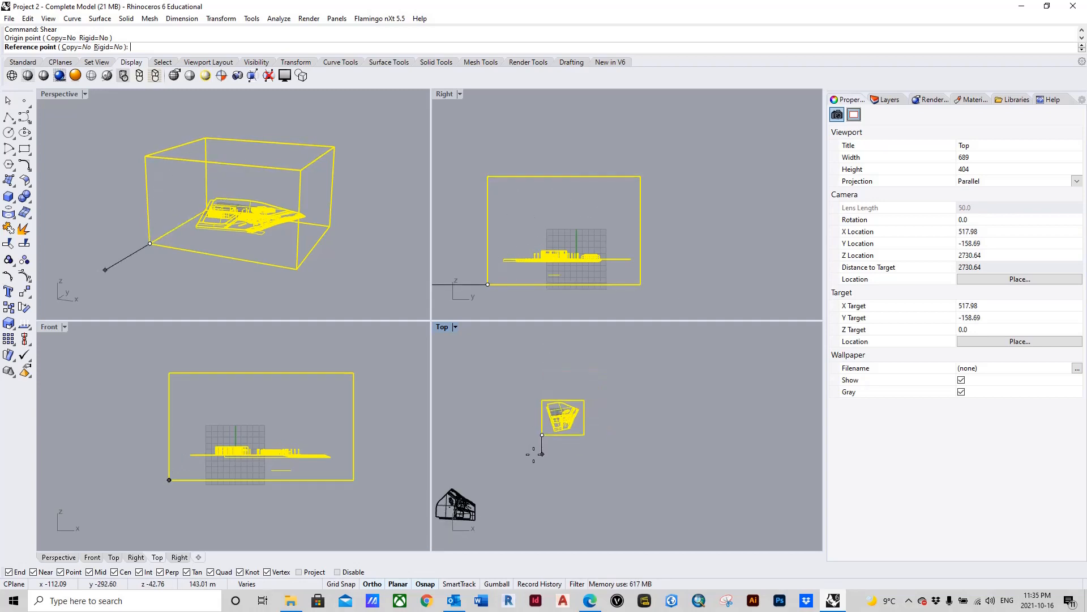
scroll(534, 445, up, 4)
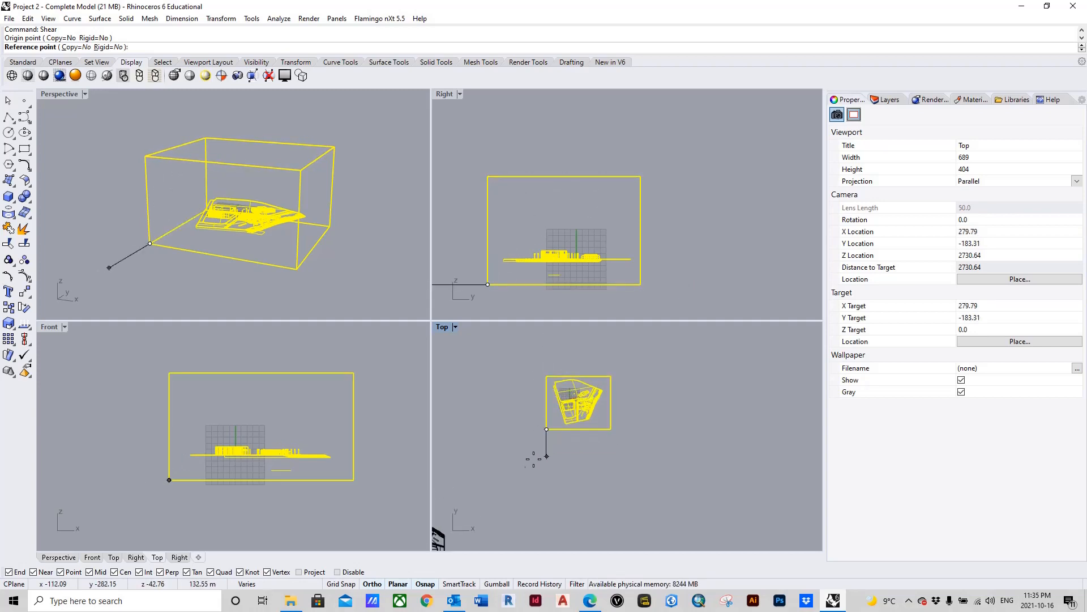
scroll(535, 462, down, 4)
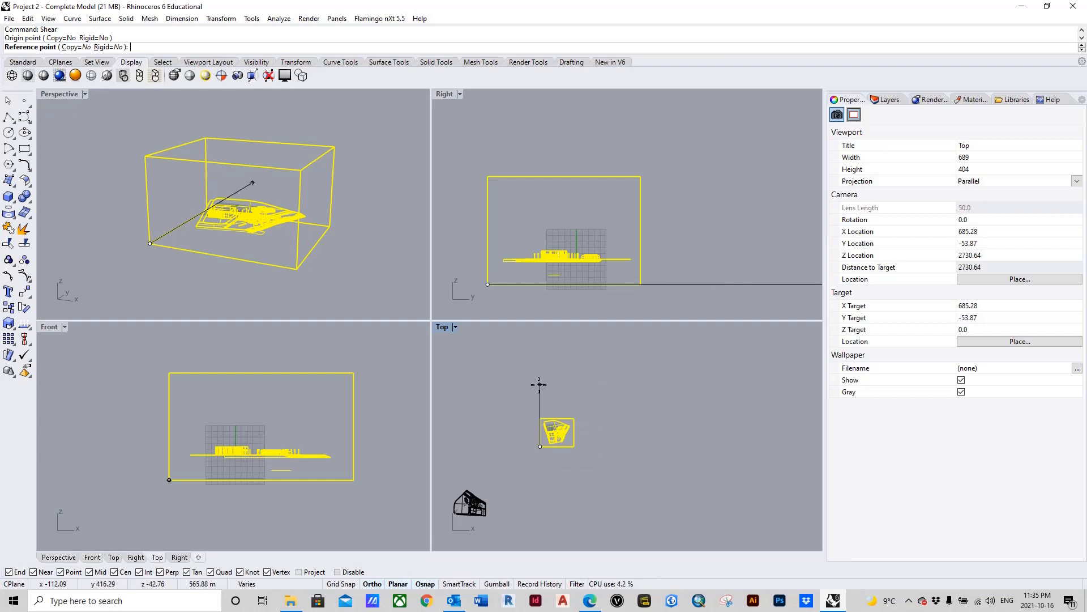
scroll(539, 391, up, 1)
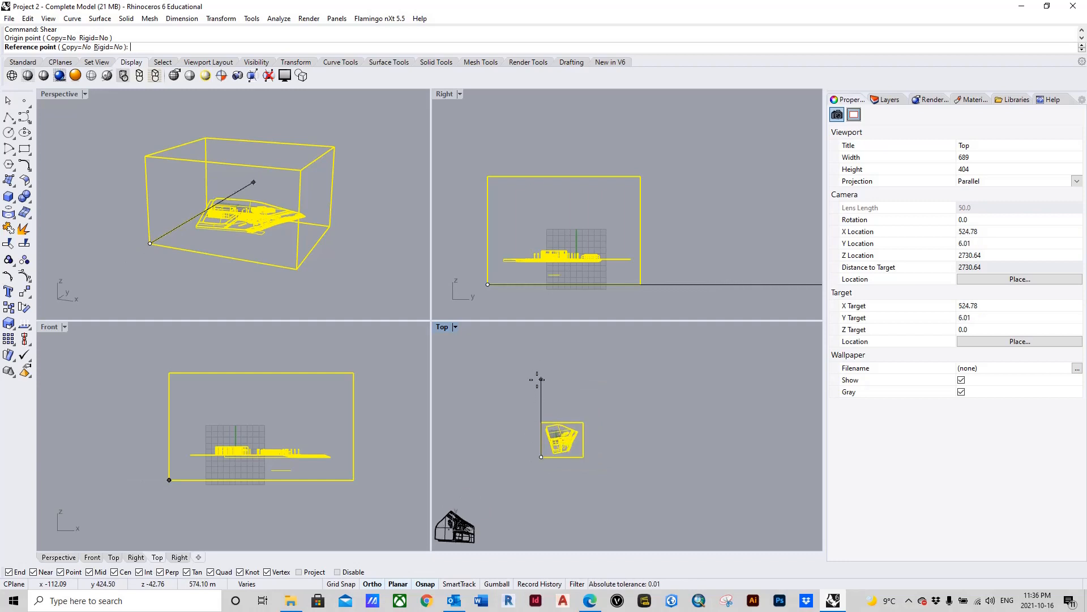
click(539, 374)
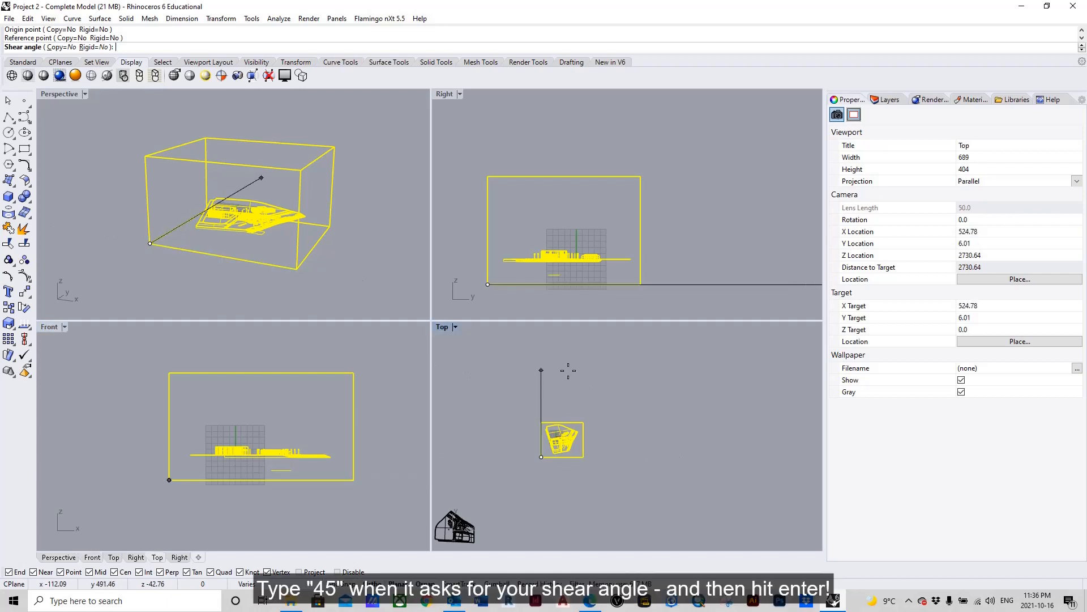
text(45)
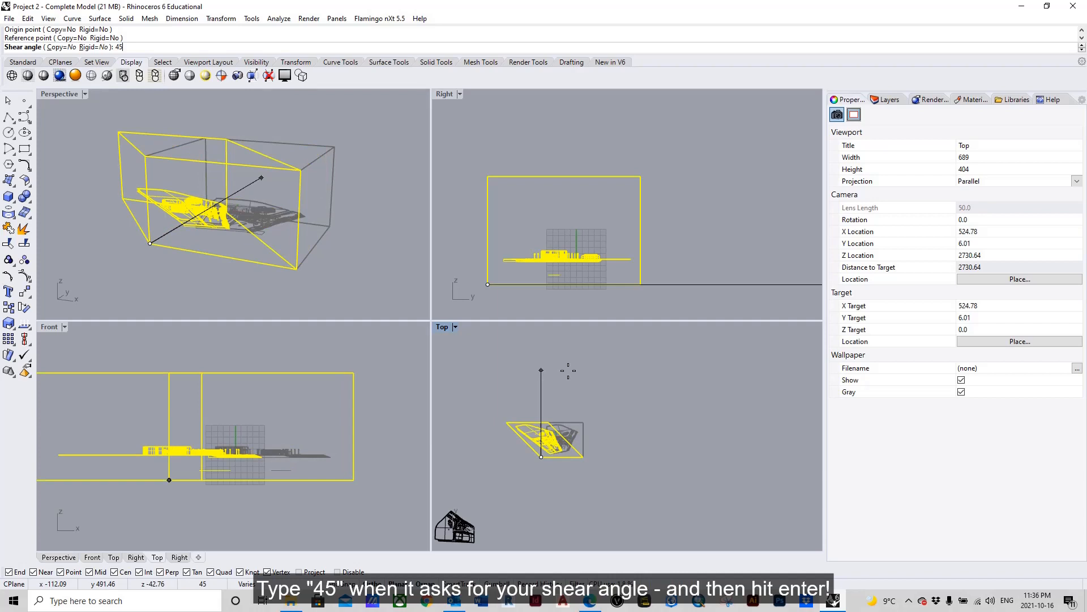
key(Return)
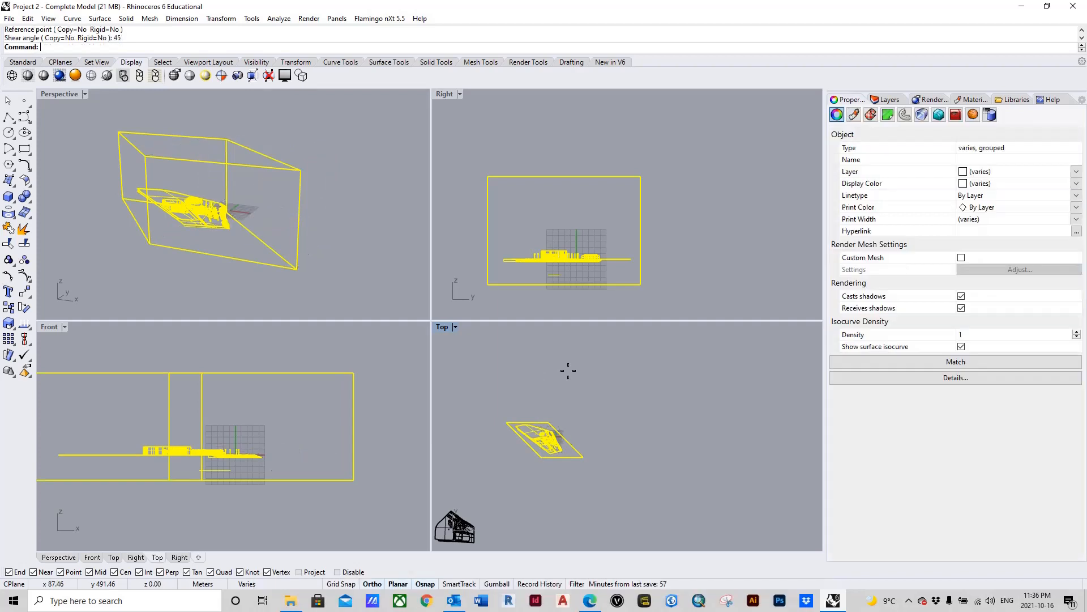
click(552, 491)
scroll(552, 467, up, 10)
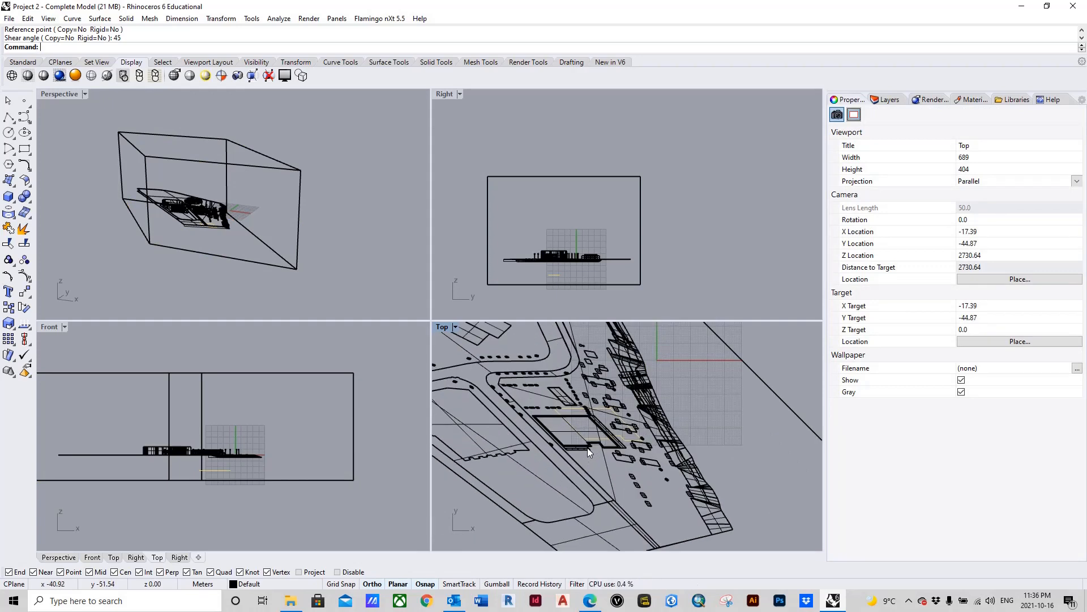
Step: Shear the group by -45 degrees in the Right view, from the box's bottom corner at minimum Y with a vertical reference
click(729, 228)
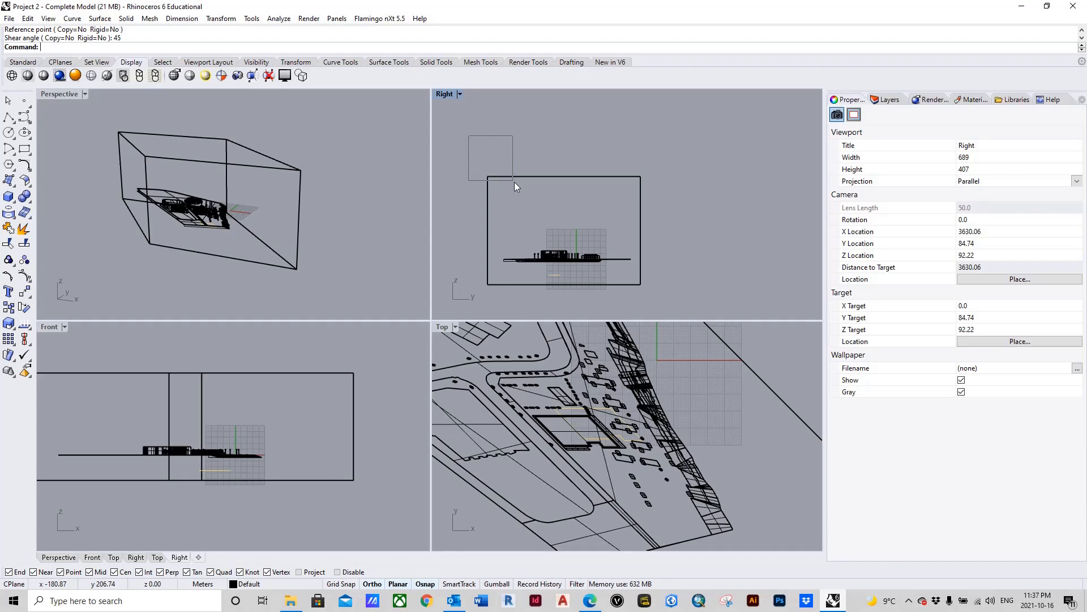
drag(514, 182, 667, 300)
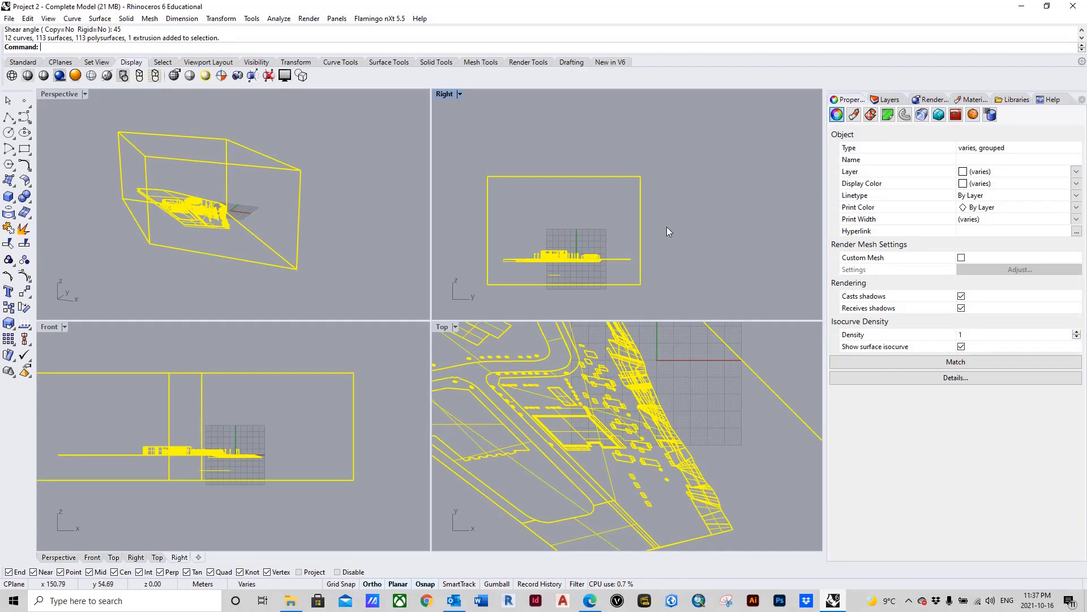
text(Shear)
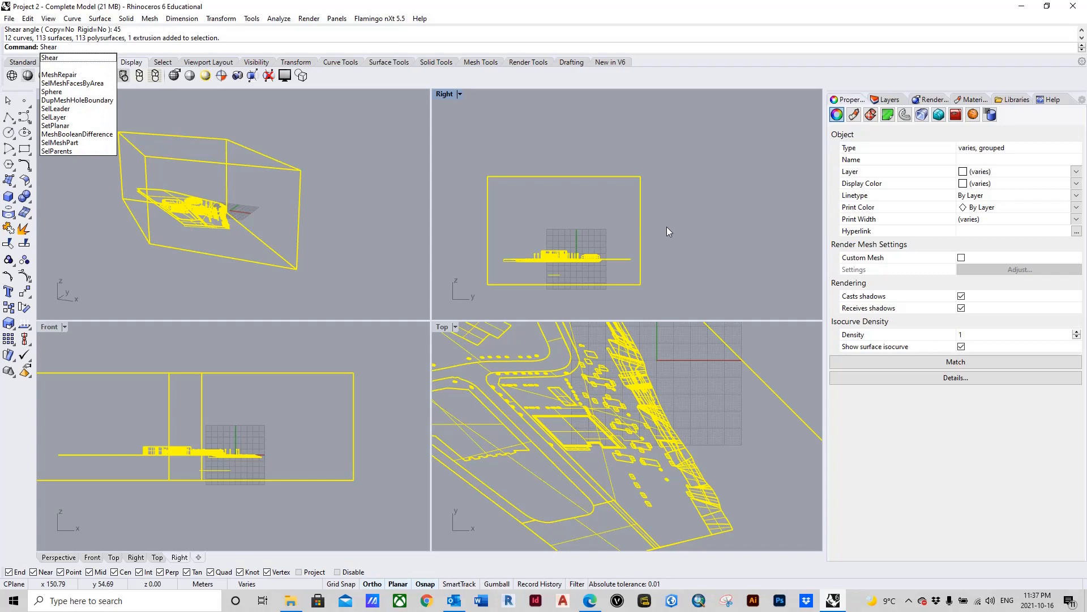
key(Return)
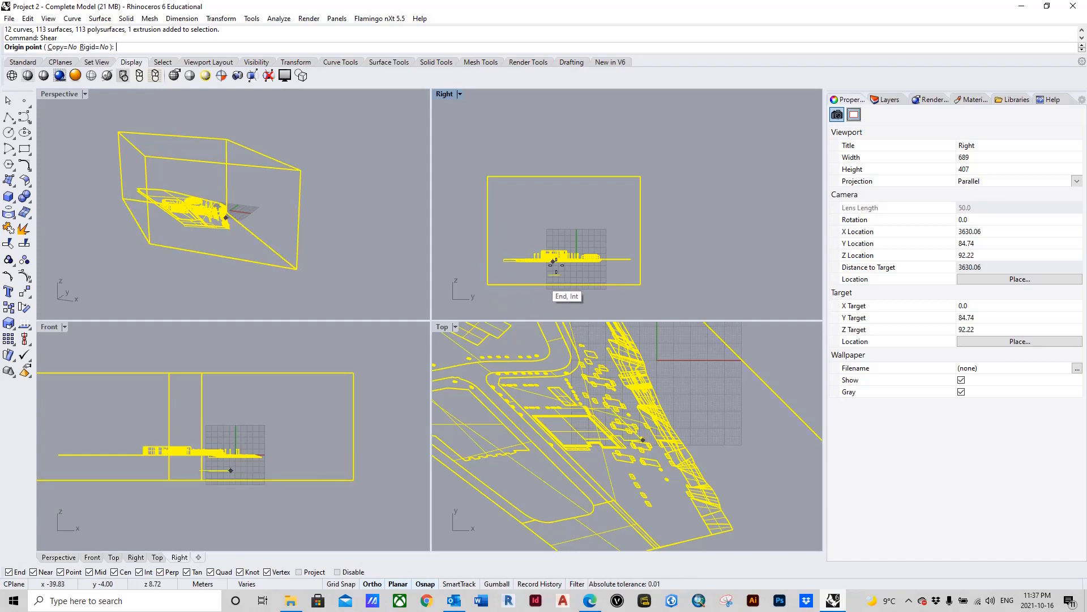
click(489, 284)
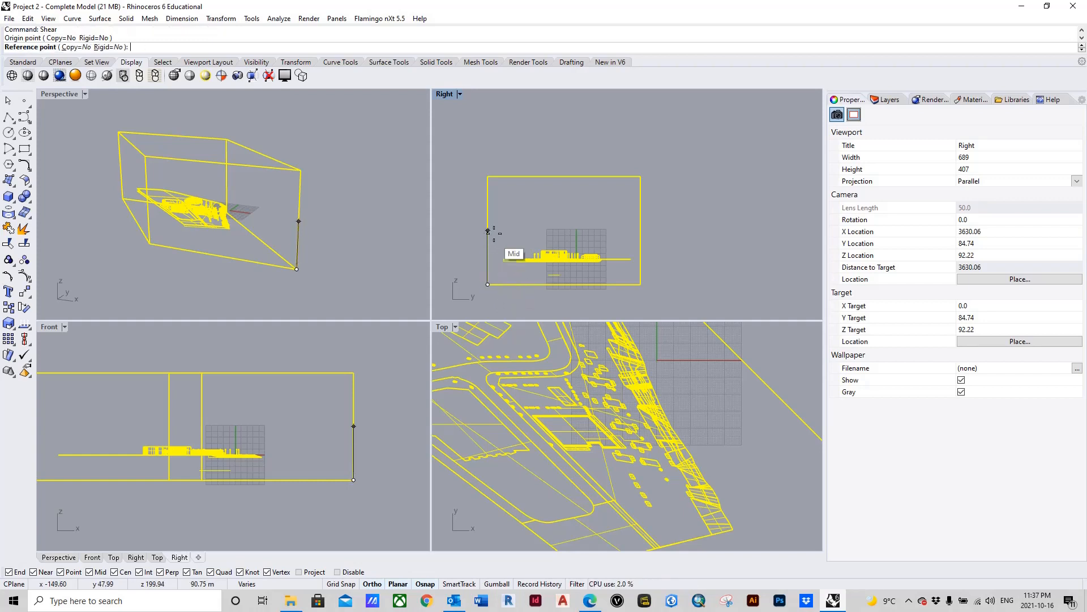
click(474, 135)
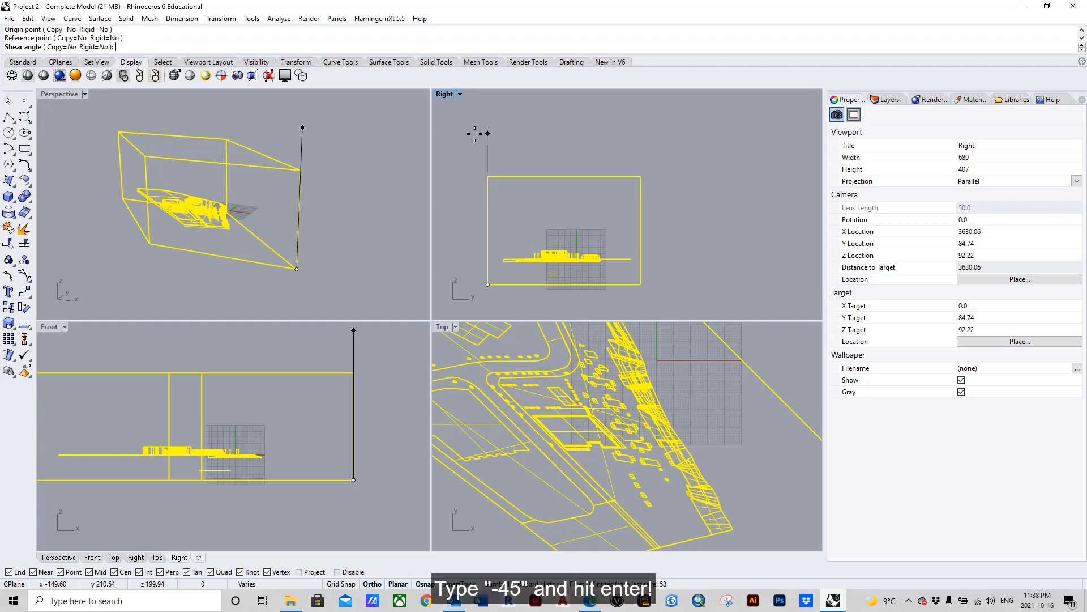
text(-45)
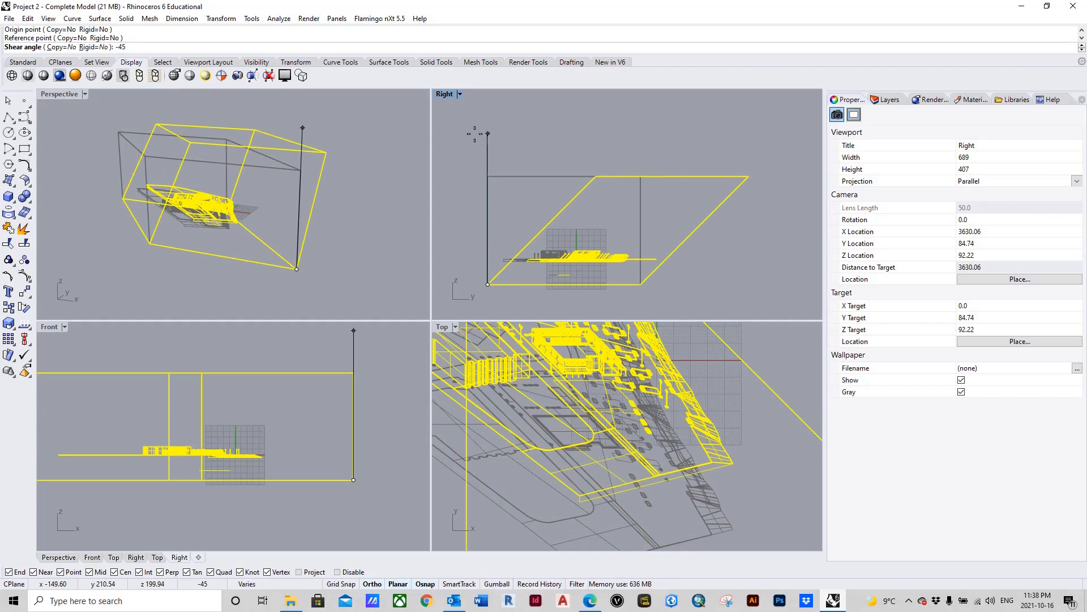
key(Return)
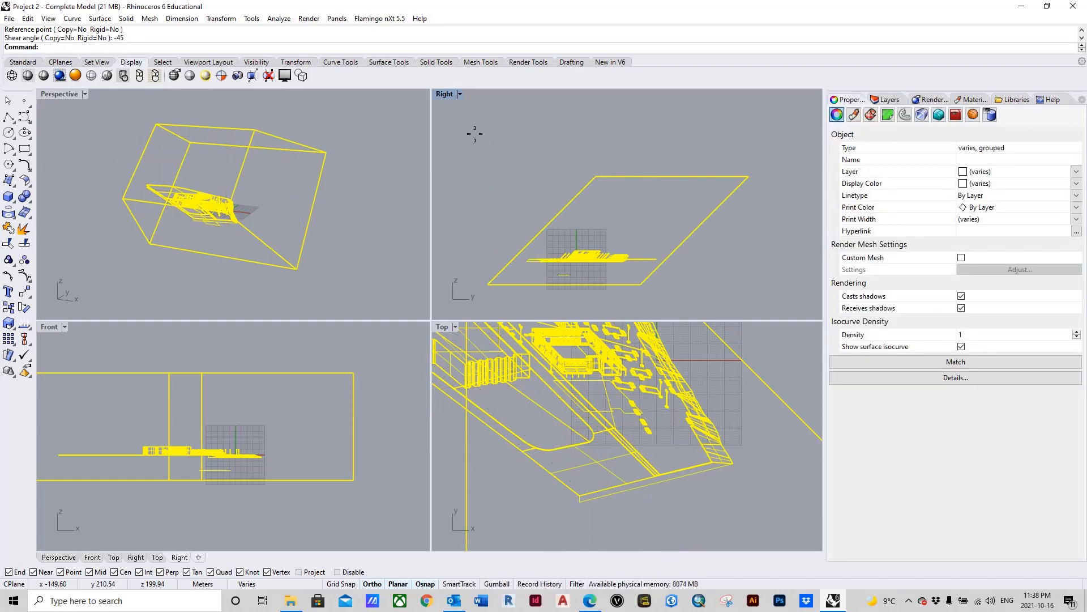
click(518, 159)
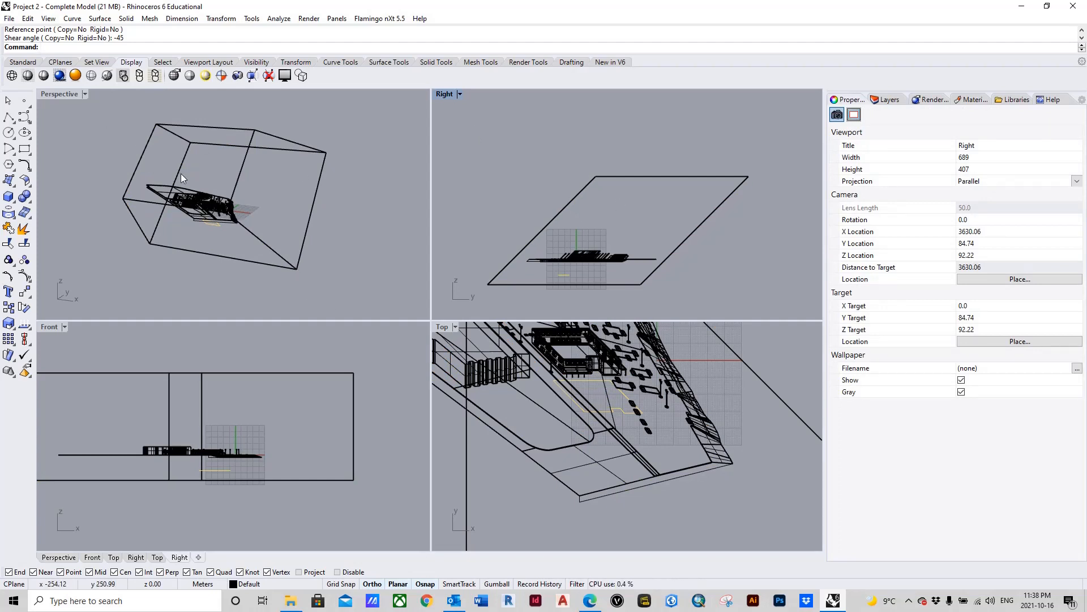
Step: Examine the sheared buildings and site closely in the Right and Top views
scroll(594, 256, up, 5)
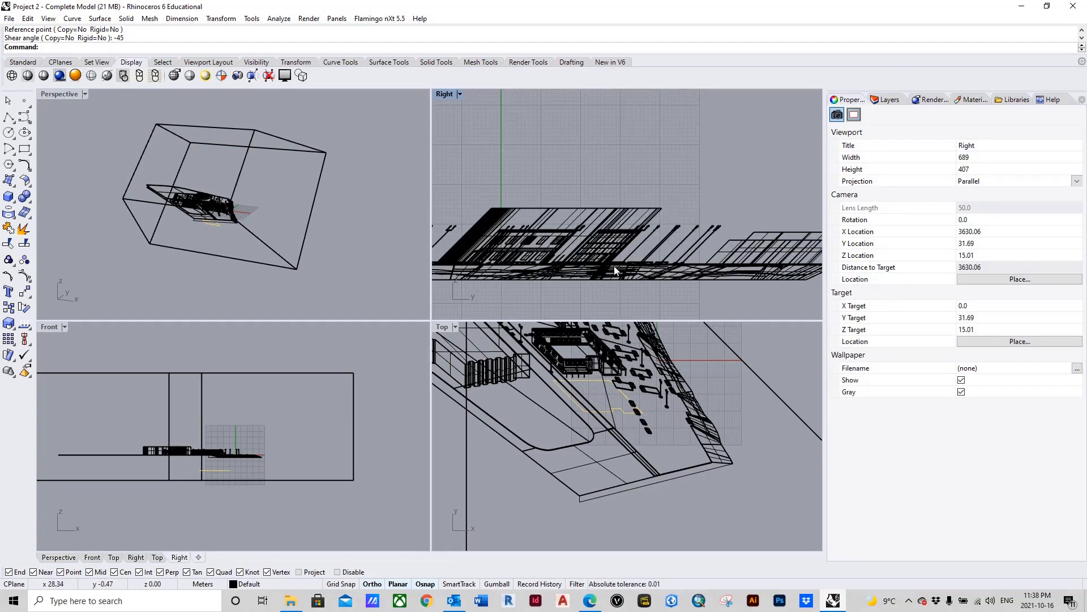
scroll(604, 385, down, 7)
scroll(597, 360, up, 5)
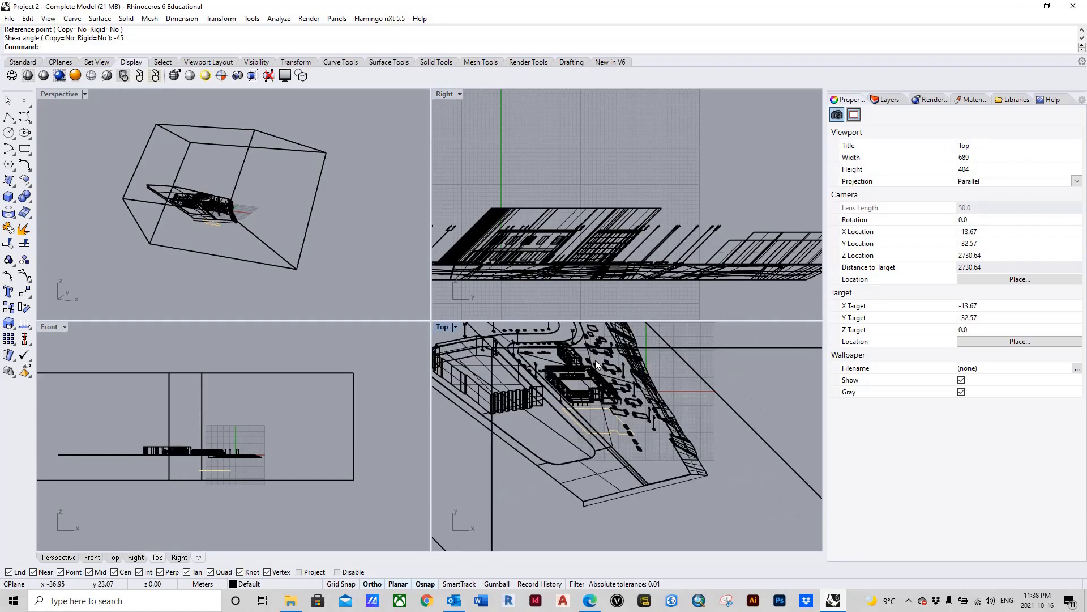
scroll(606, 391, up, 3)
scroll(601, 414, down, 4)
scroll(586, 433, up, 7)
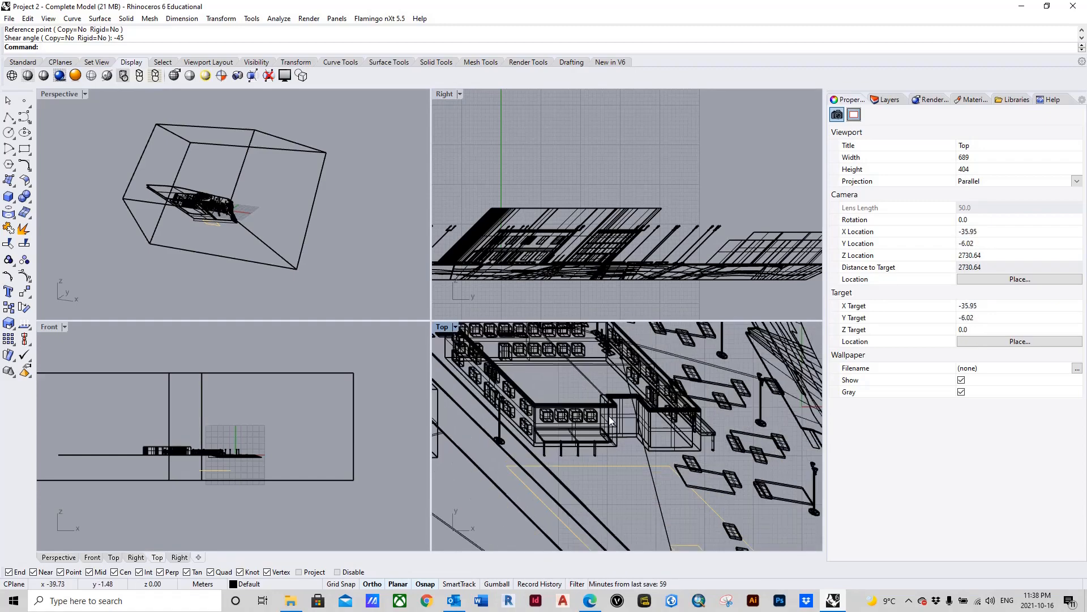
scroll(610, 415, up, 2)
scroll(617, 410, down, 5)
scroll(589, 417, up, 6)
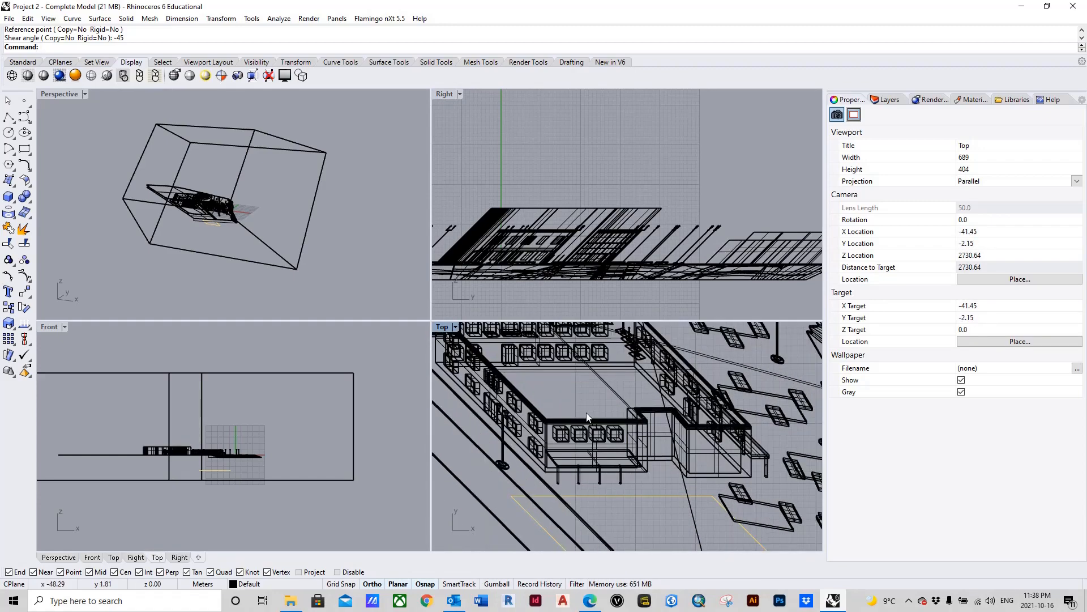
scroll(632, 451, down, 1)
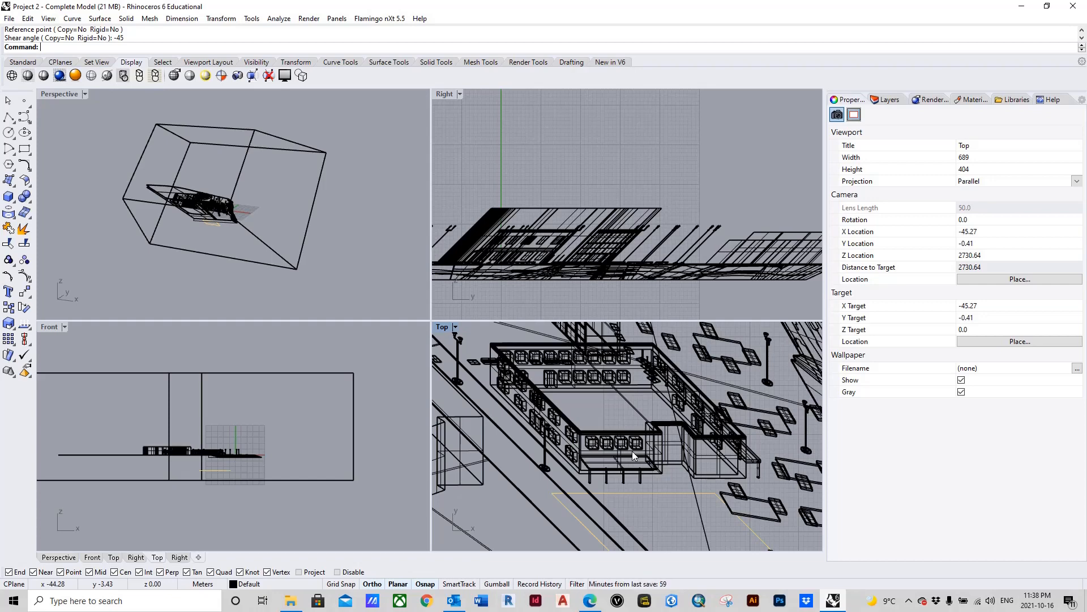
scroll(604, 458, down, 6)
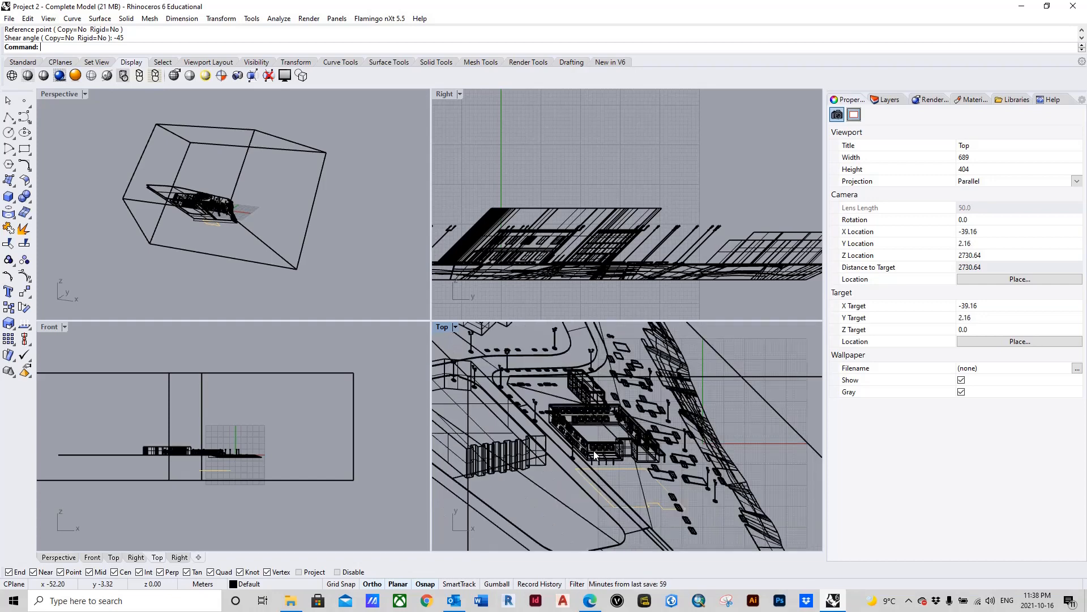
Step: Ungroup the sheared box and site model
click(651, 434)
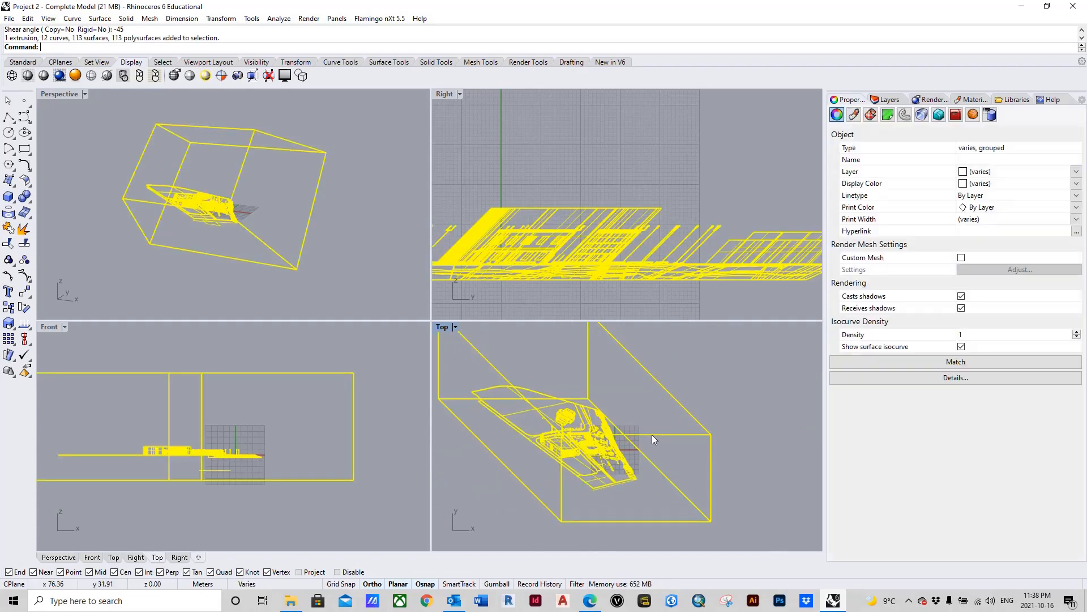
click(733, 468)
scroll(646, 442, up, 5)
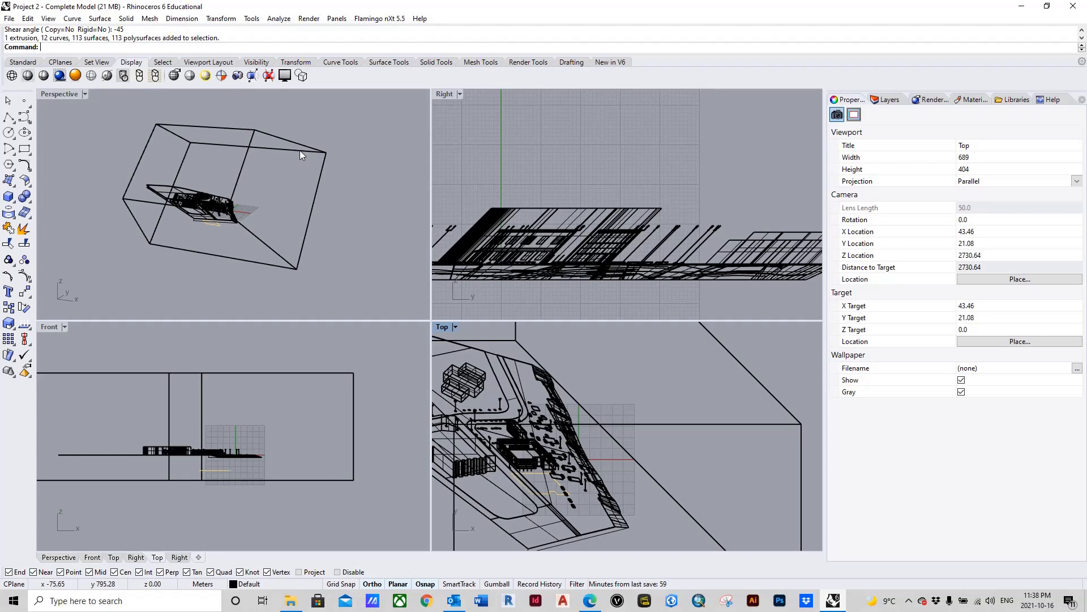
click(702, 423)
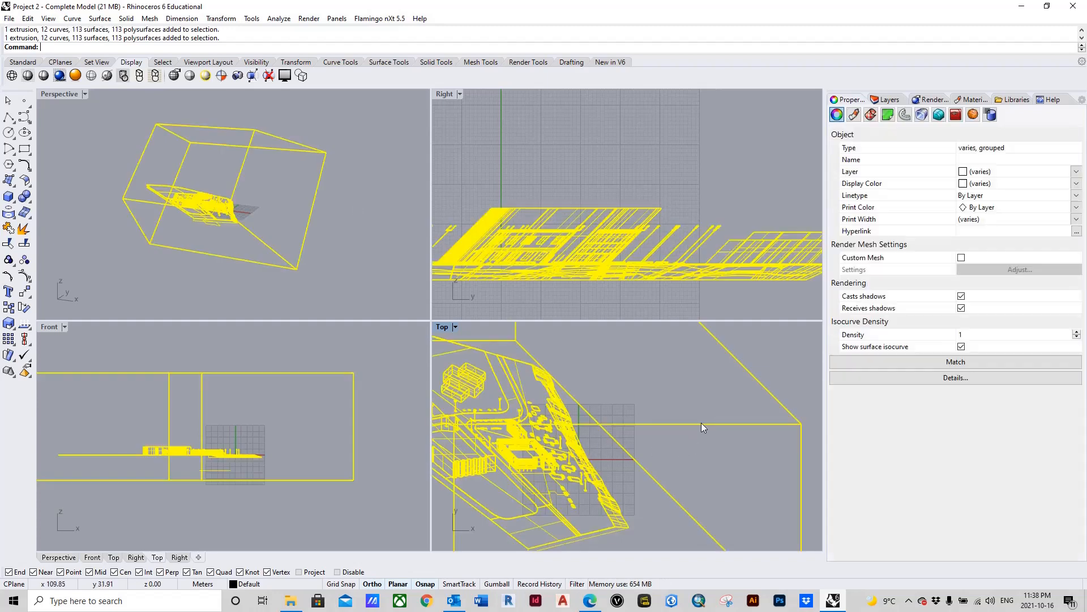
scroll(690, 404, down, 2)
click(330, 250)
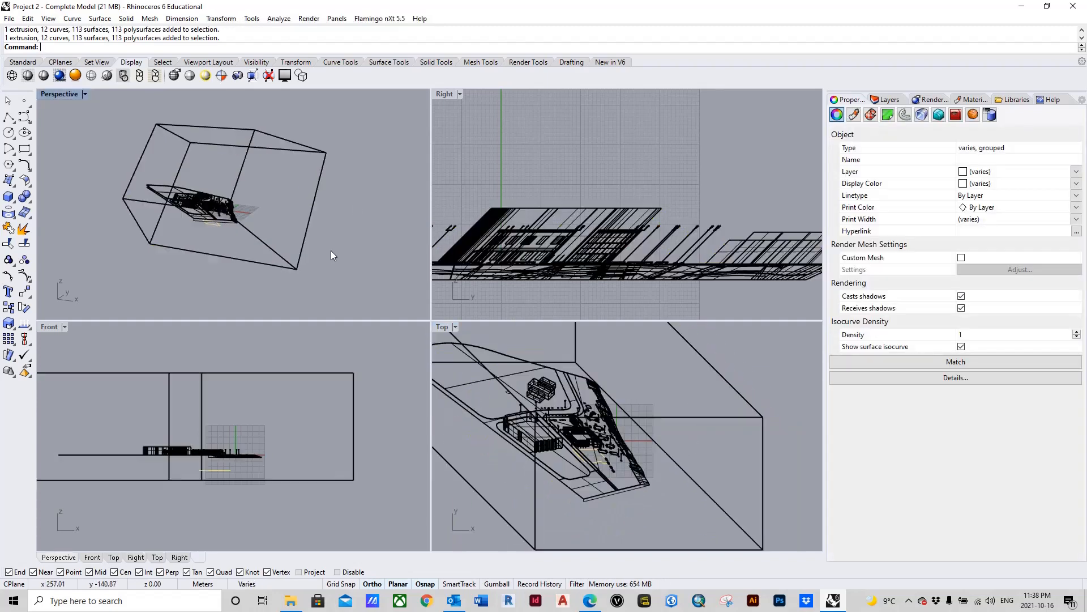
click(274, 148)
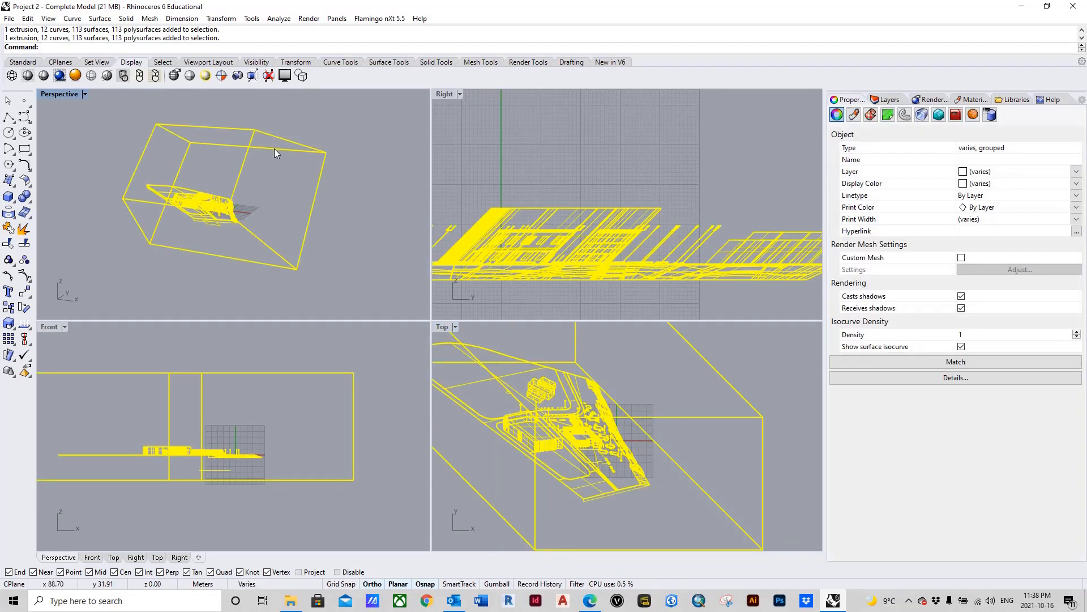
text(Ungroup)
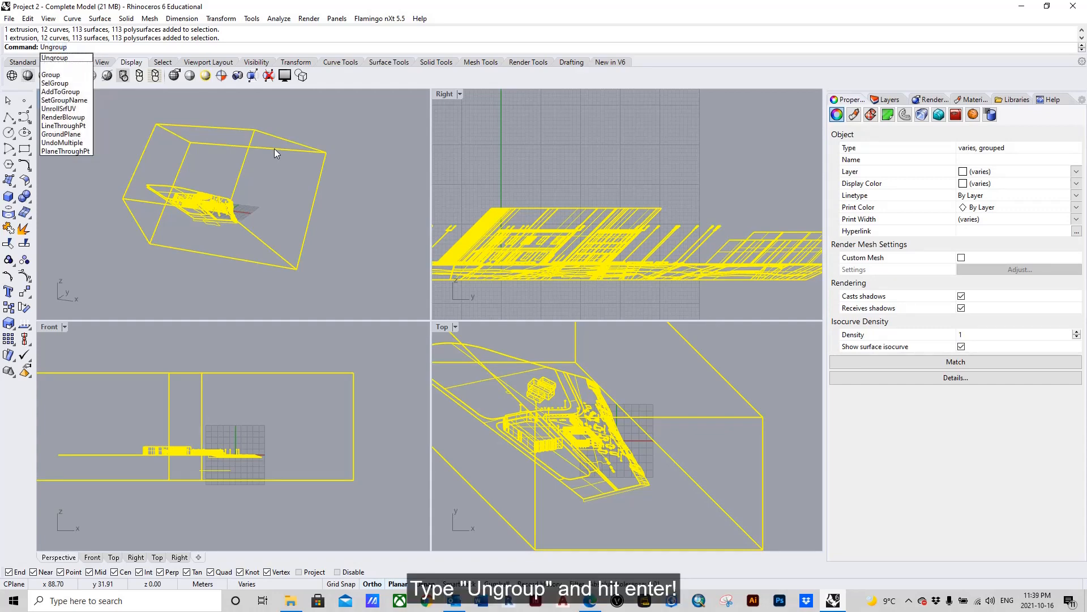
key(Return)
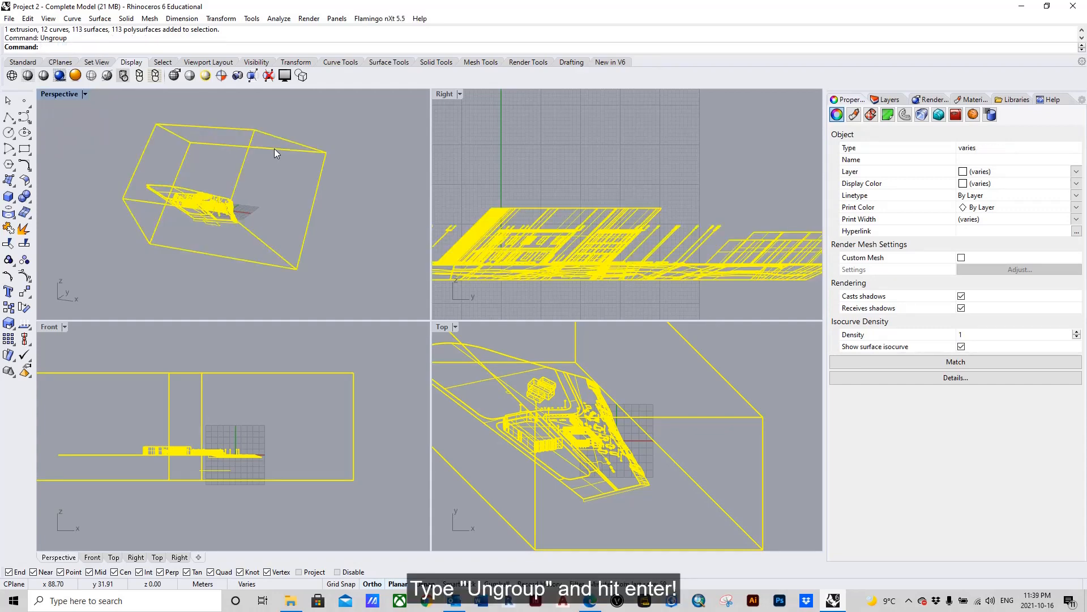
Step: Delete the sheared bounding box enclosing the site model
click(357, 216)
click(317, 154)
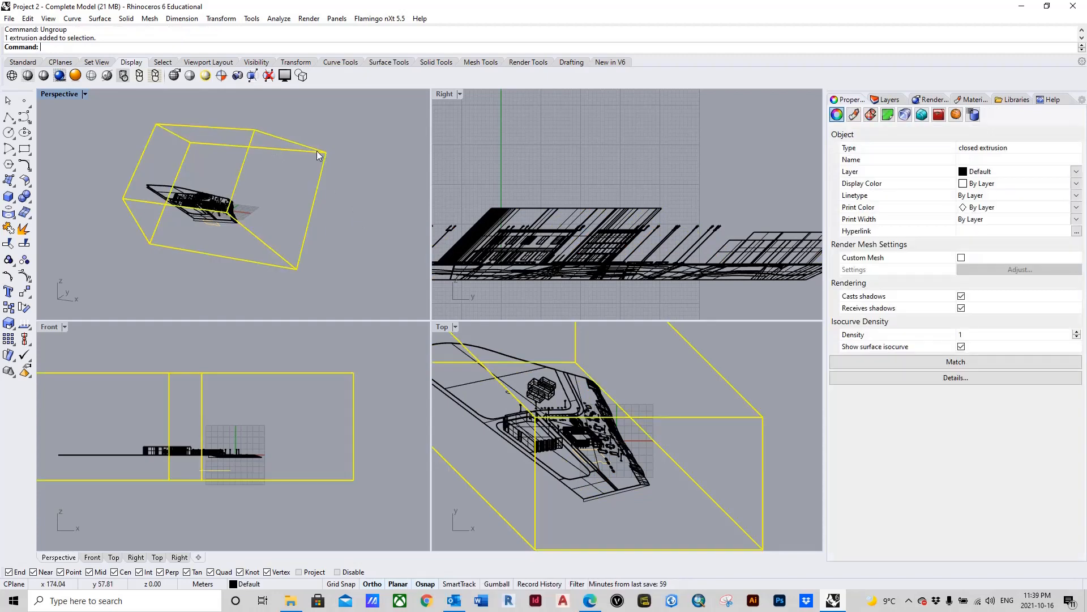
key(Delete)
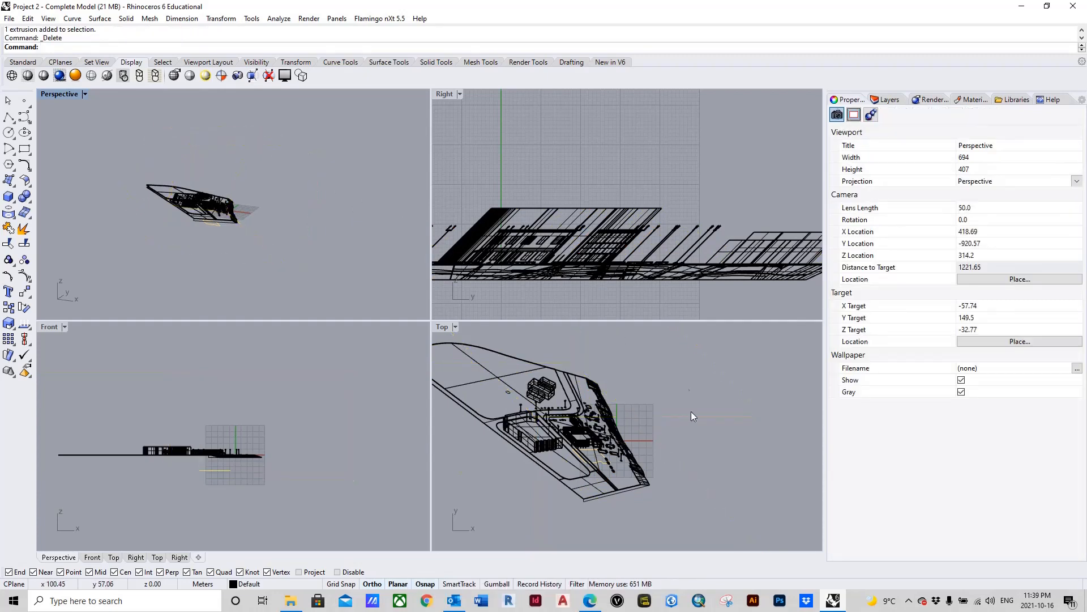
Step: Examine the sheared building and its surroundings up close in the Top view
scroll(583, 444, up, 3)
scroll(584, 444, up, 4)
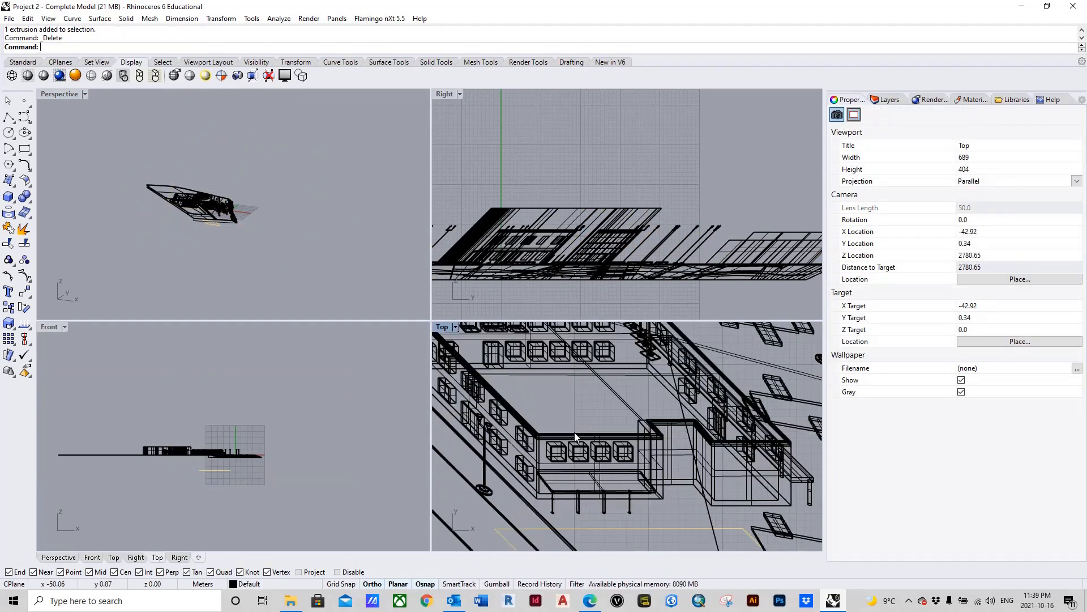
scroll(576, 430, down, 8)
scroll(599, 437, up, 8)
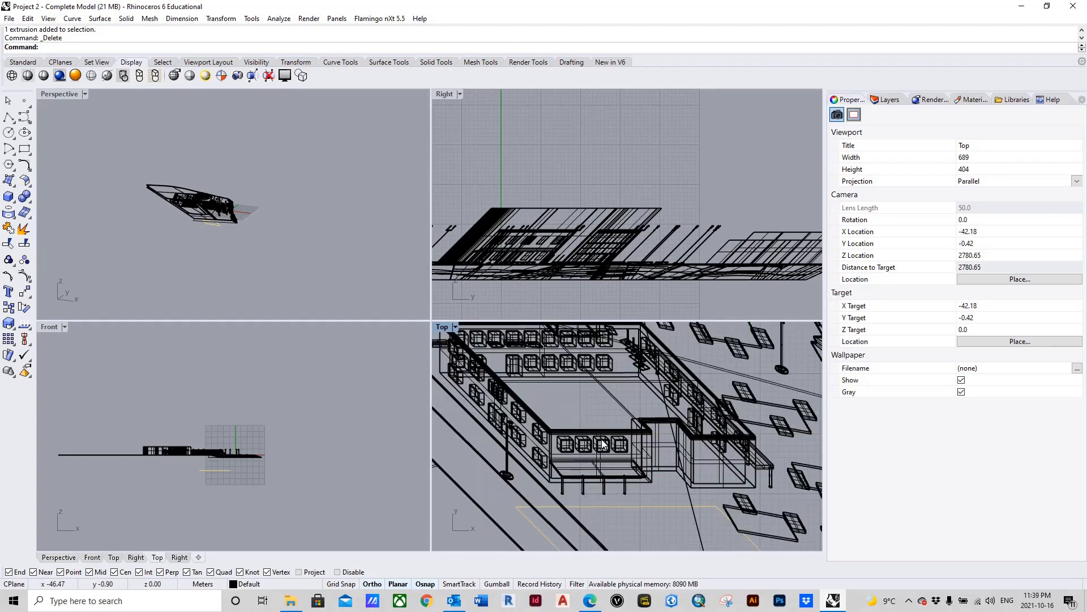
scroll(601, 424, down, 4)
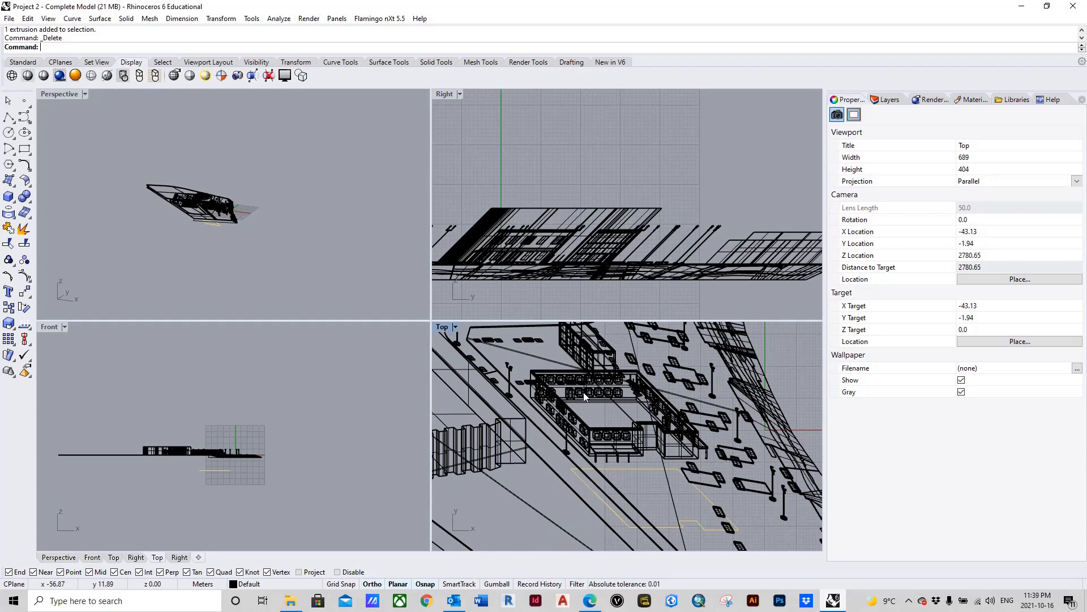
scroll(594, 416, down, 3)
scroll(596, 403, up, 3)
scroll(596, 402, up, 3)
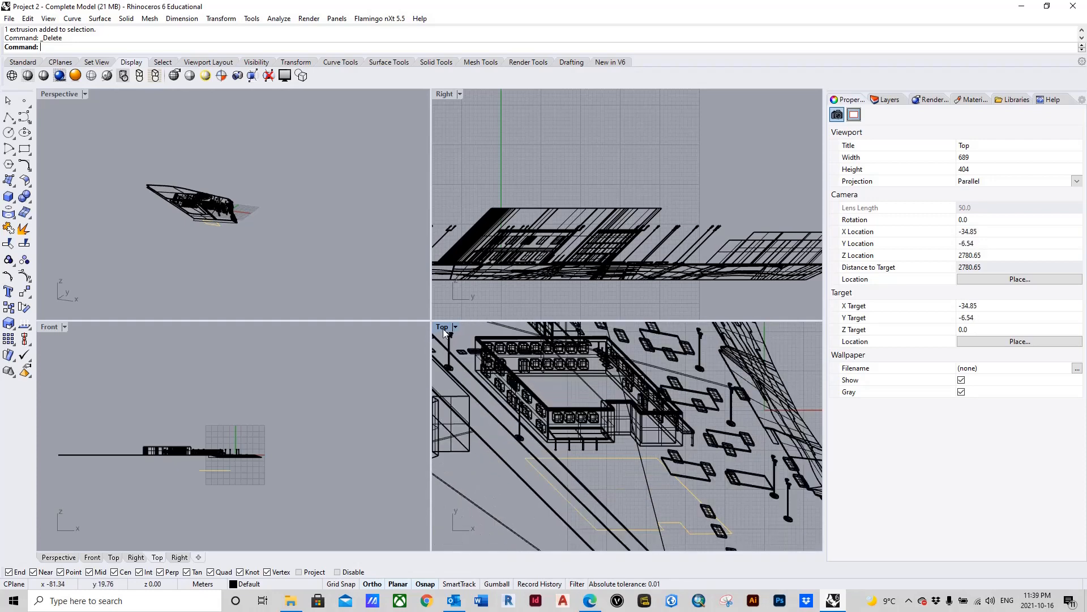
Step: Preview the Top view in Shaded display mode and return it to Wireframe
click(443, 328)
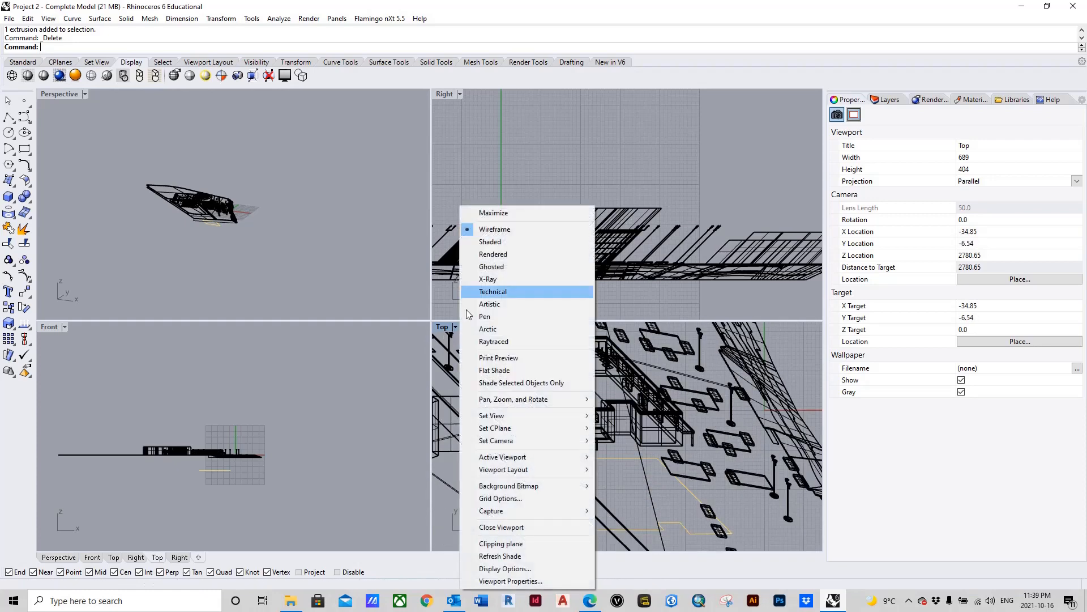
click(490, 241)
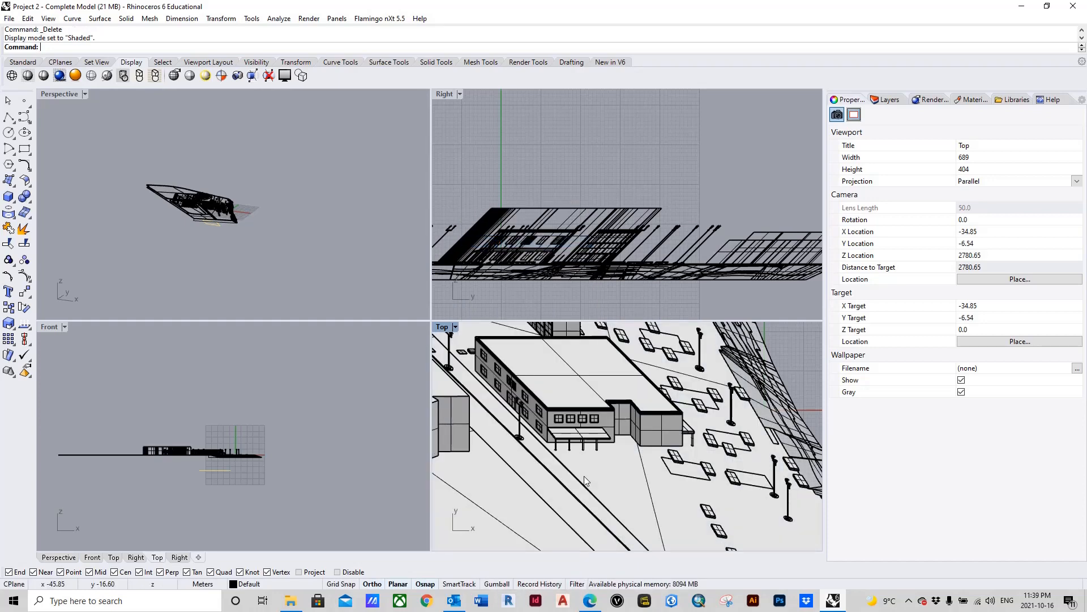
click(445, 328)
click(502, 232)
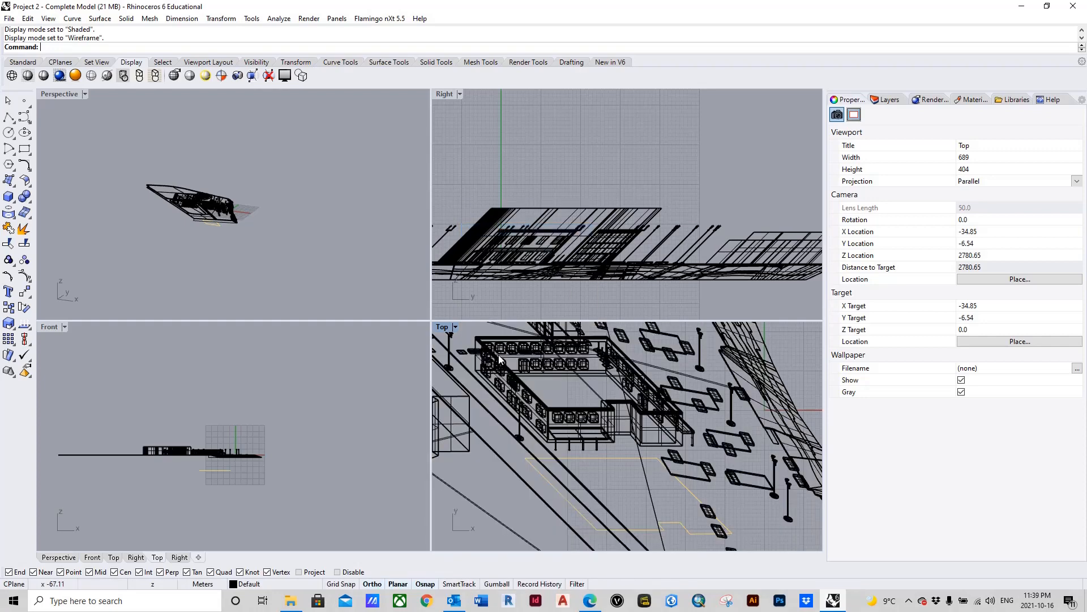
Step: Create a grouped 2D line drawing of the whole sheared site model from the Top view with Make2D, including tangent edges
scroll(551, 392, up, 5)
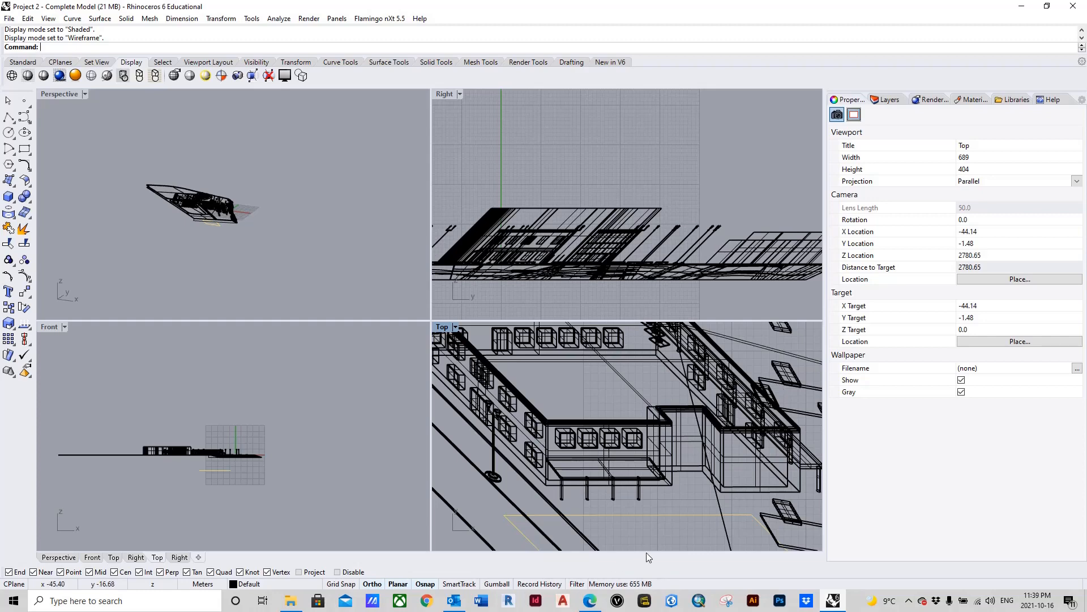
scroll(641, 436, down, 5)
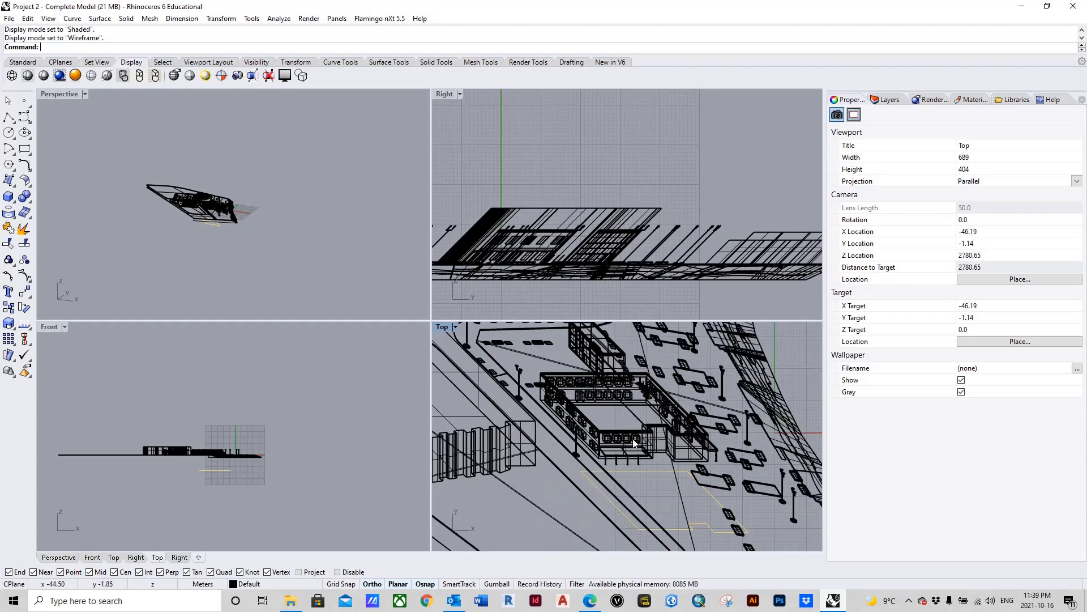
scroll(633, 439, down, 5)
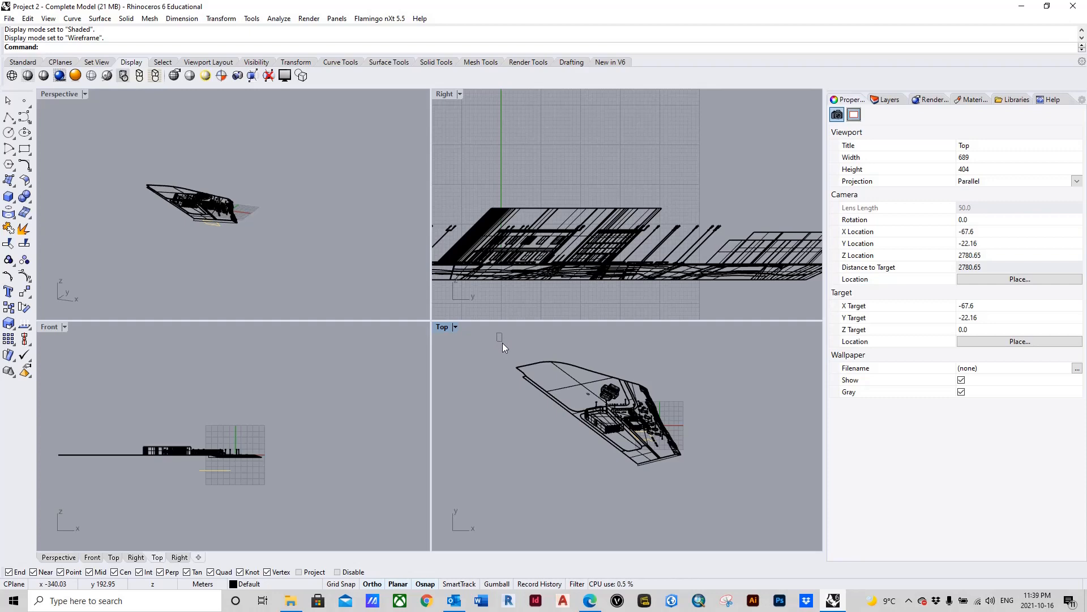
drag(503, 343, 701, 481)
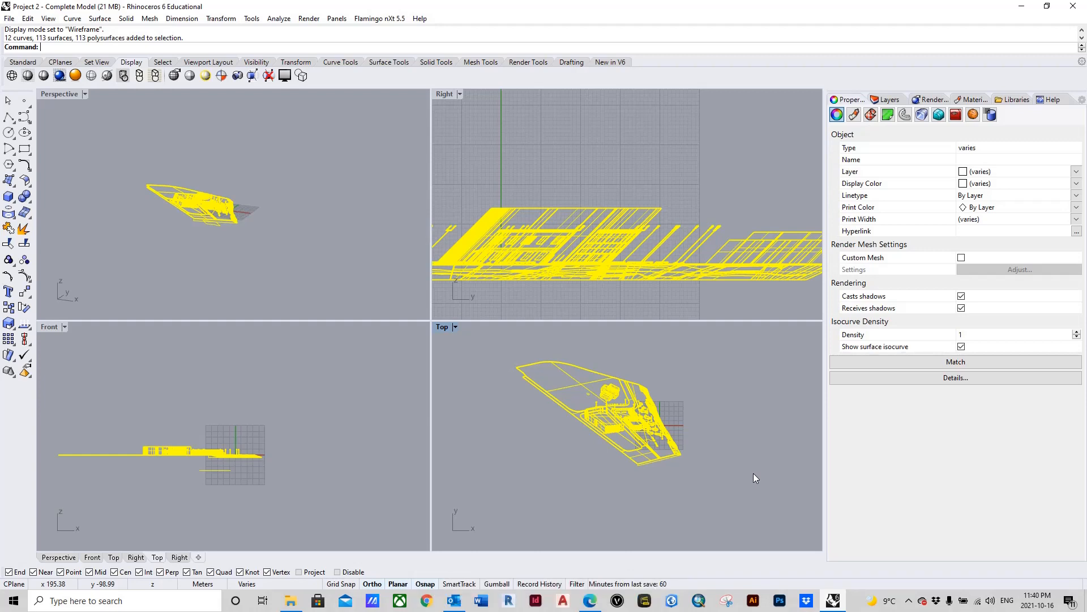
text(Make)
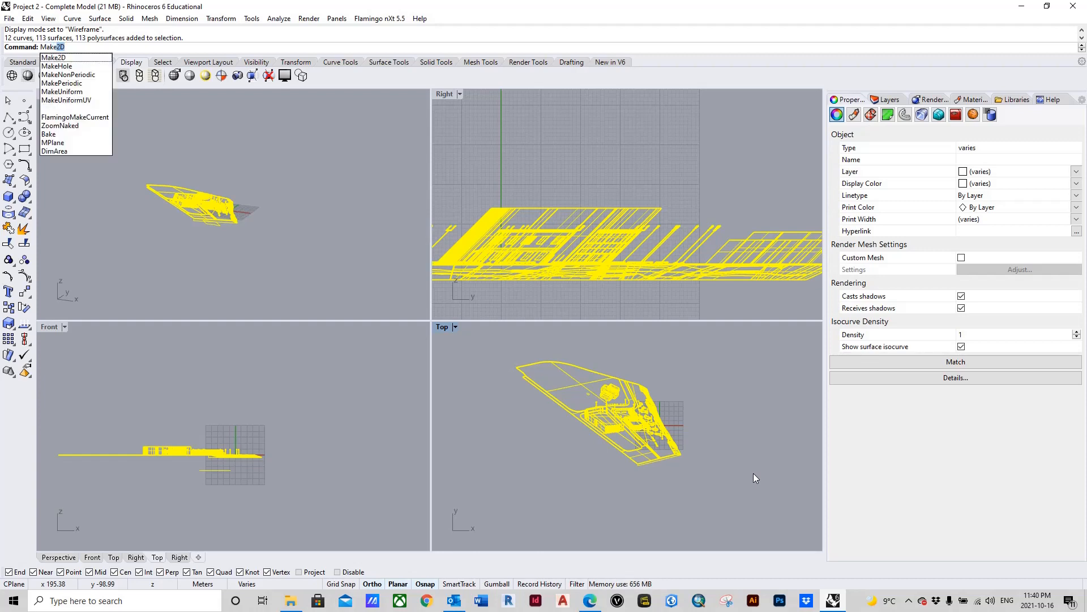
text(2D)
key(Return)
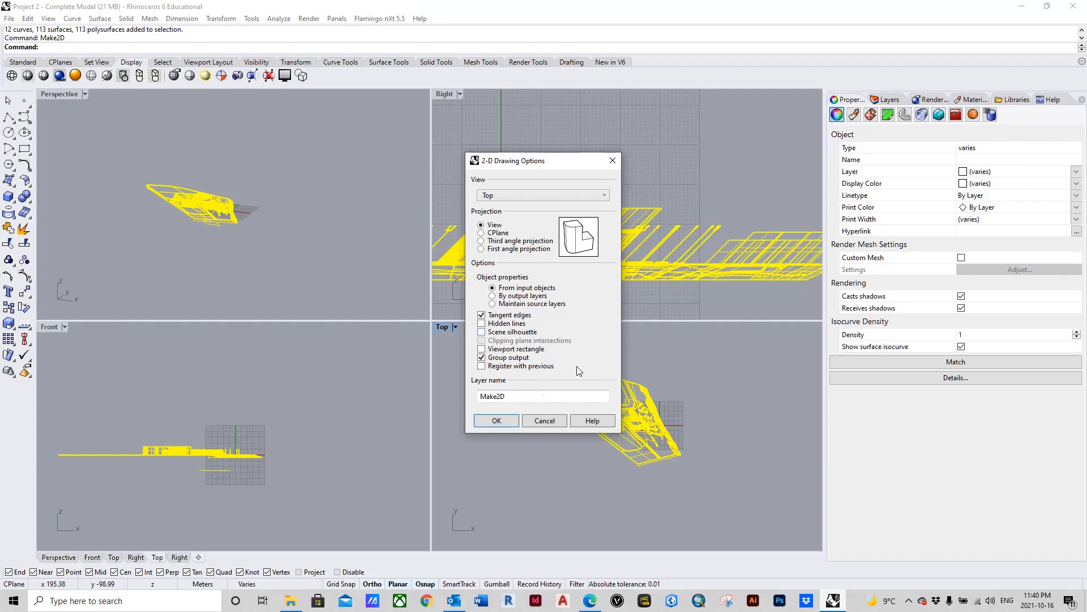
click(496, 422)
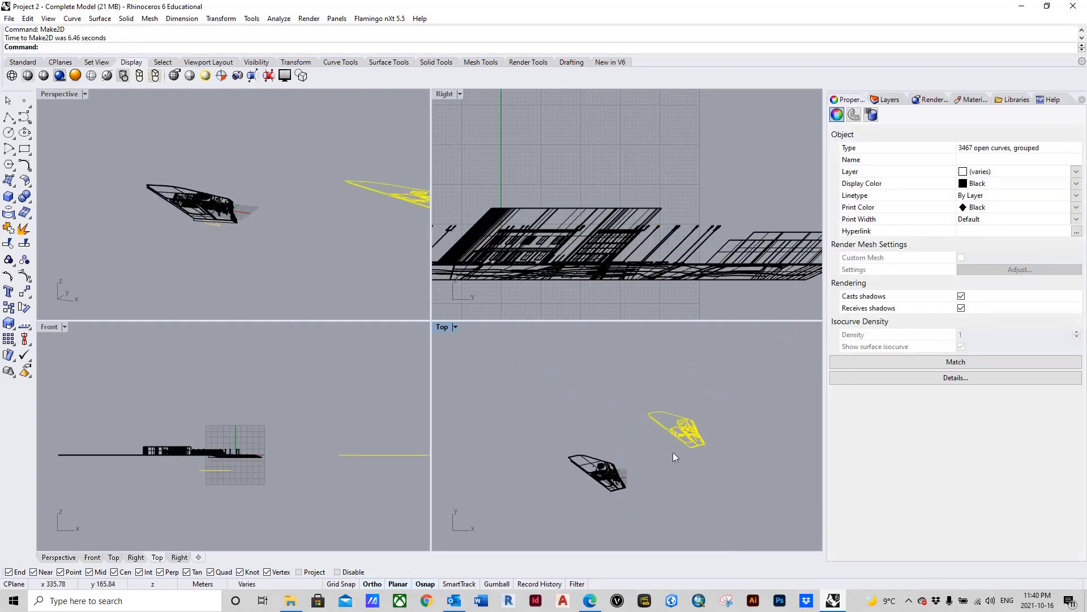
Step: Deselect the 2D drawing and inspect the linework of the building's facades, roof and canopy
scroll(674, 455, up, 10)
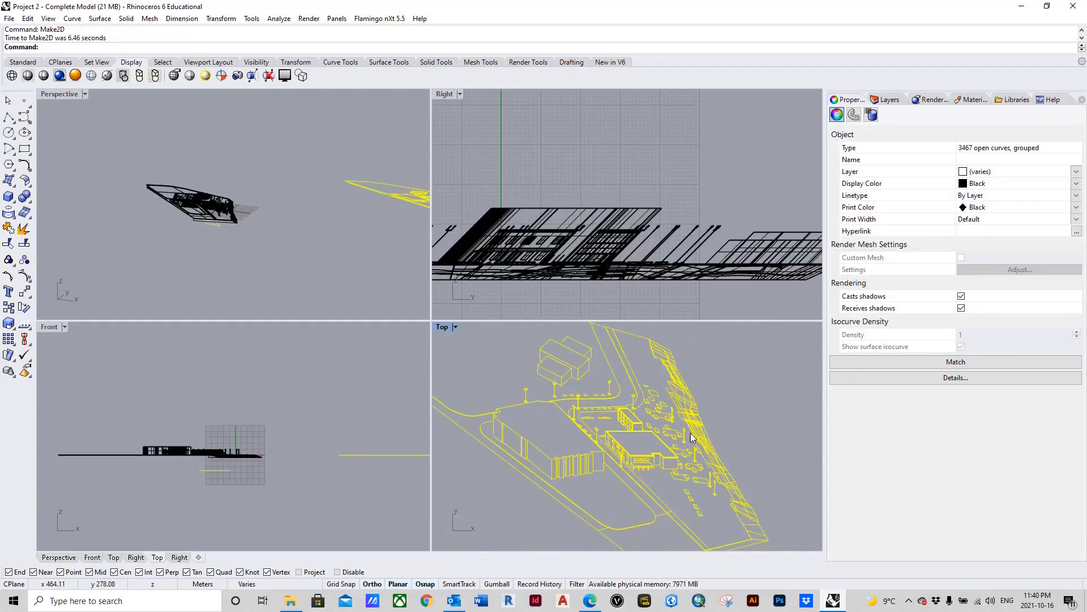
click(732, 420)
scroll(627, 456, up, 17)
scroll(600, 413, down, 11)
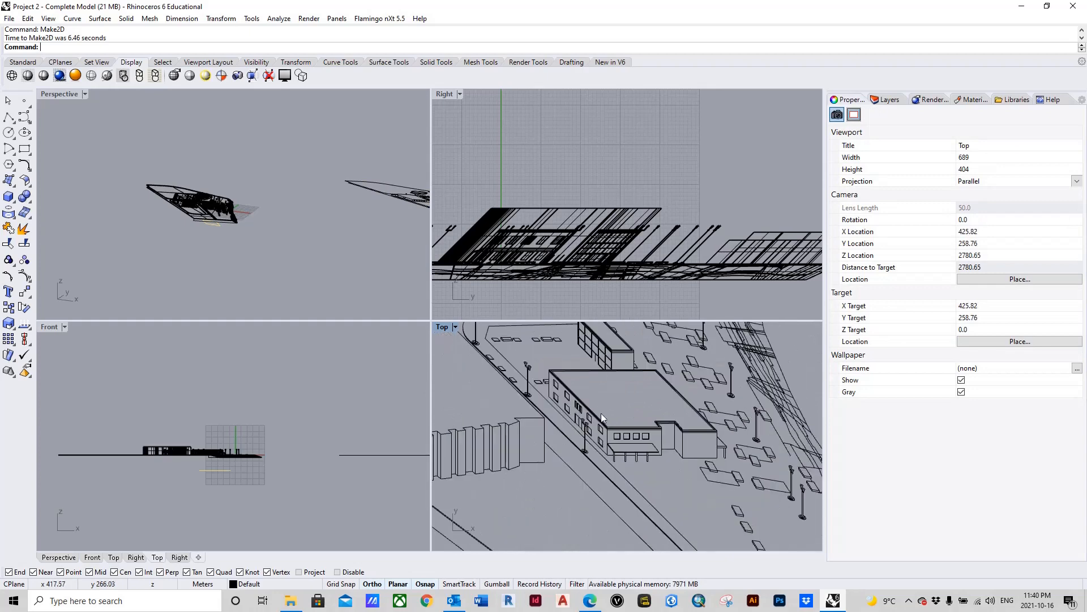
scroll(589, 428, up, 5)
scroll(546, 465, down, 4)
scroll(567, 459, up, 7)
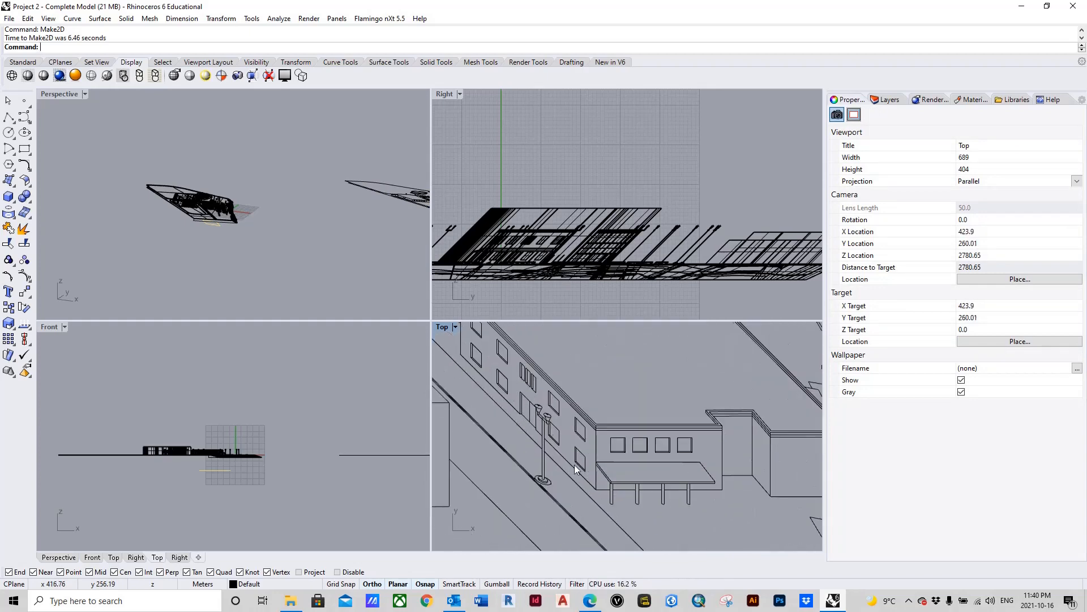
scroll(574, 465, down, 8)
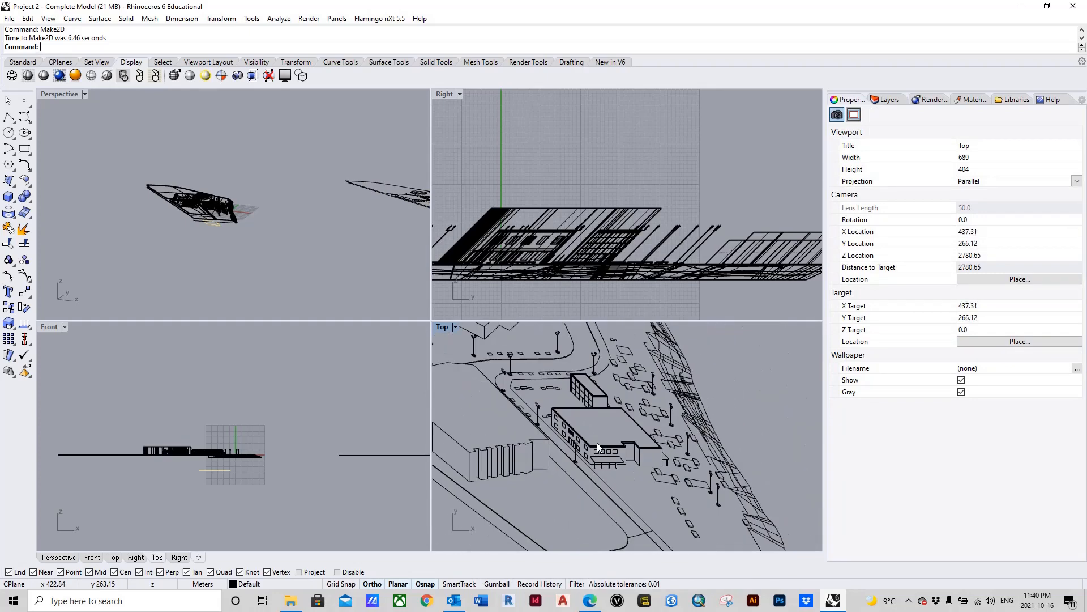
scroll(597, 443, up, 7)
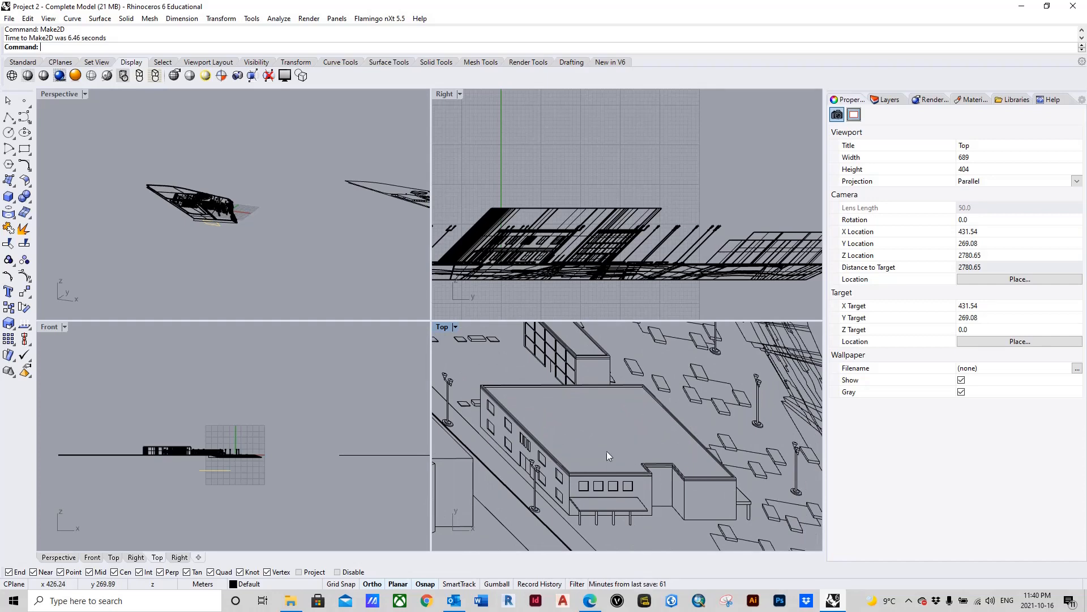
click(8, 116)
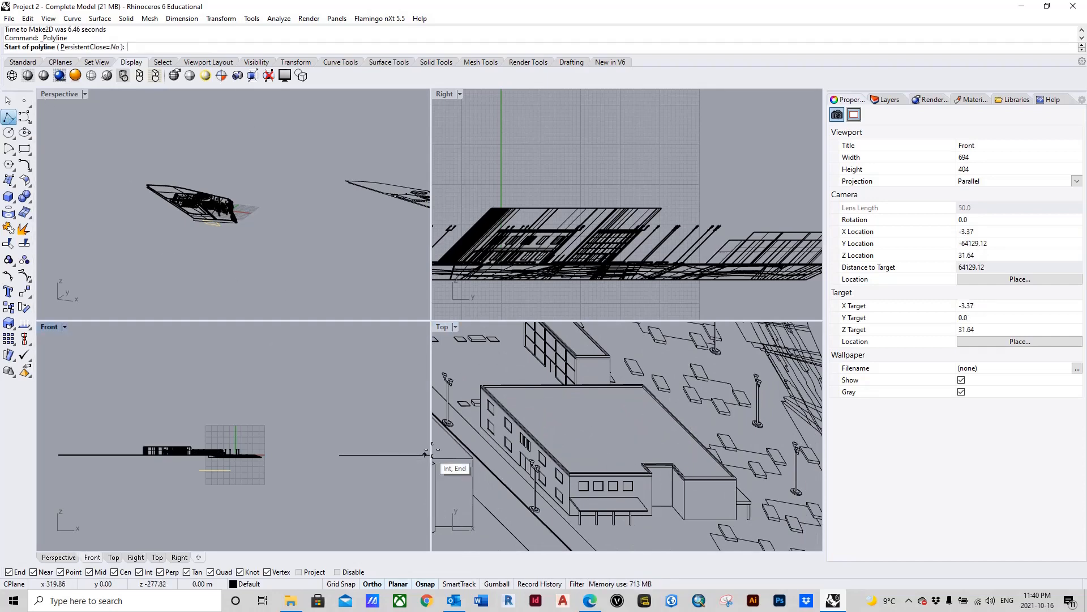
scroll(532, 501, up, 5)
click(511, 479)
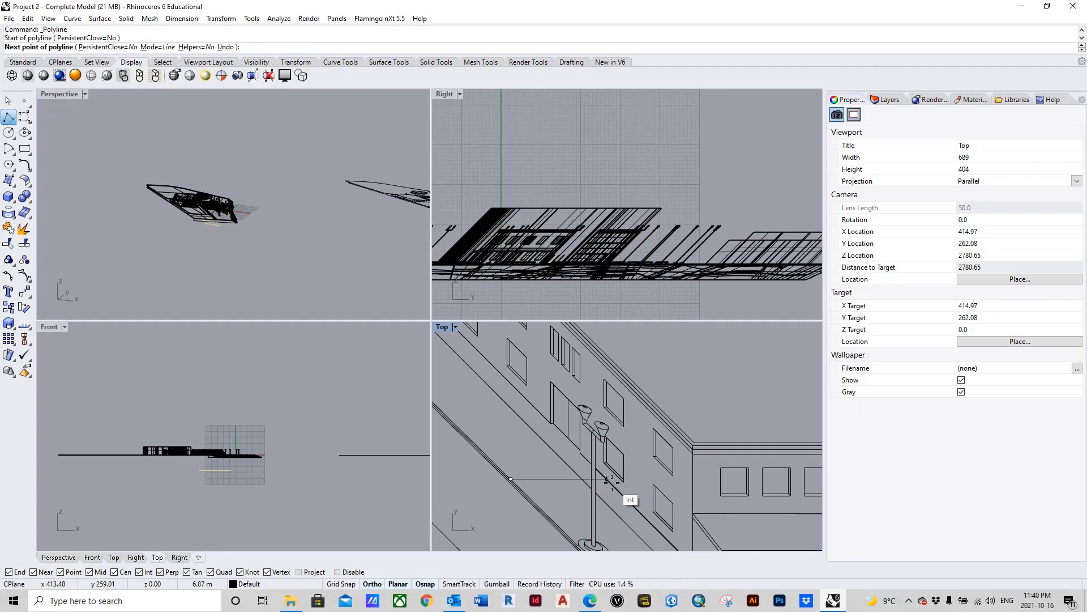
click(607, 479)
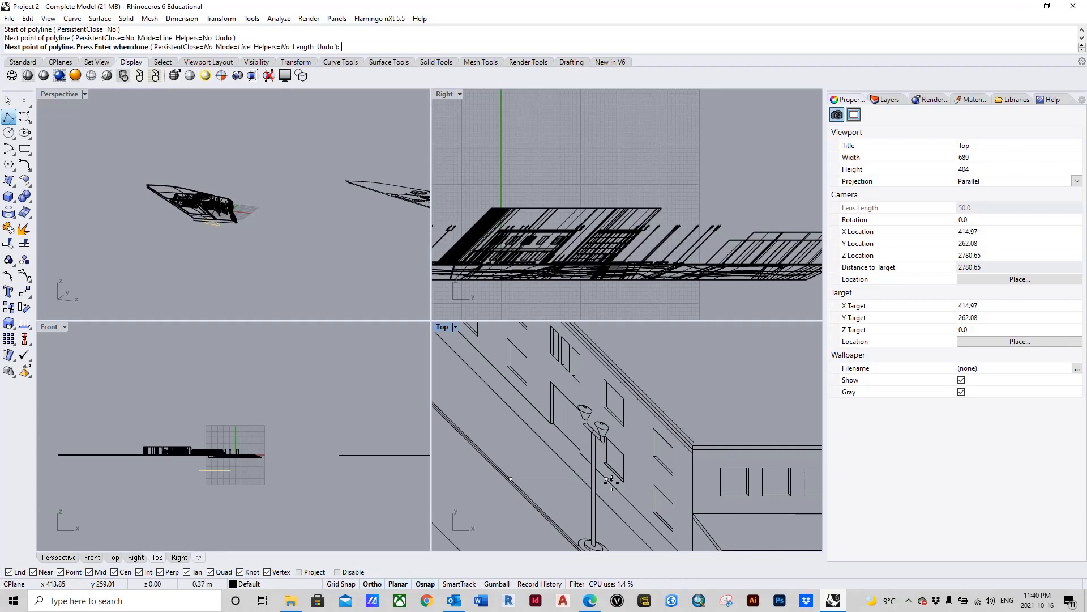
click(605, 356)
scroll(527, 408, down, 3)
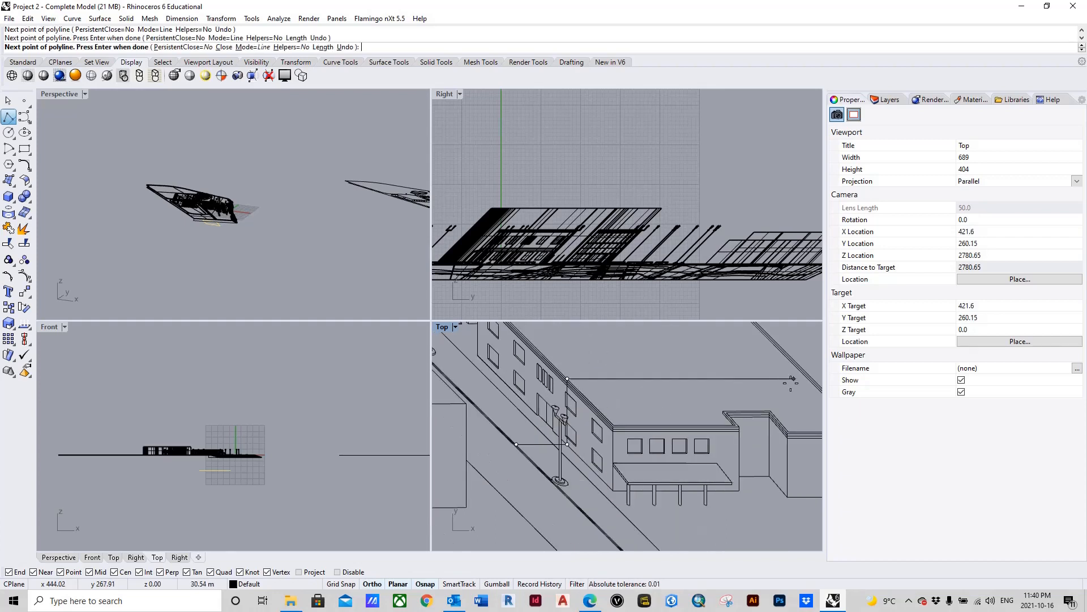
scroll(656, 377, down, 5)
scroll(714, 377, up, 5)
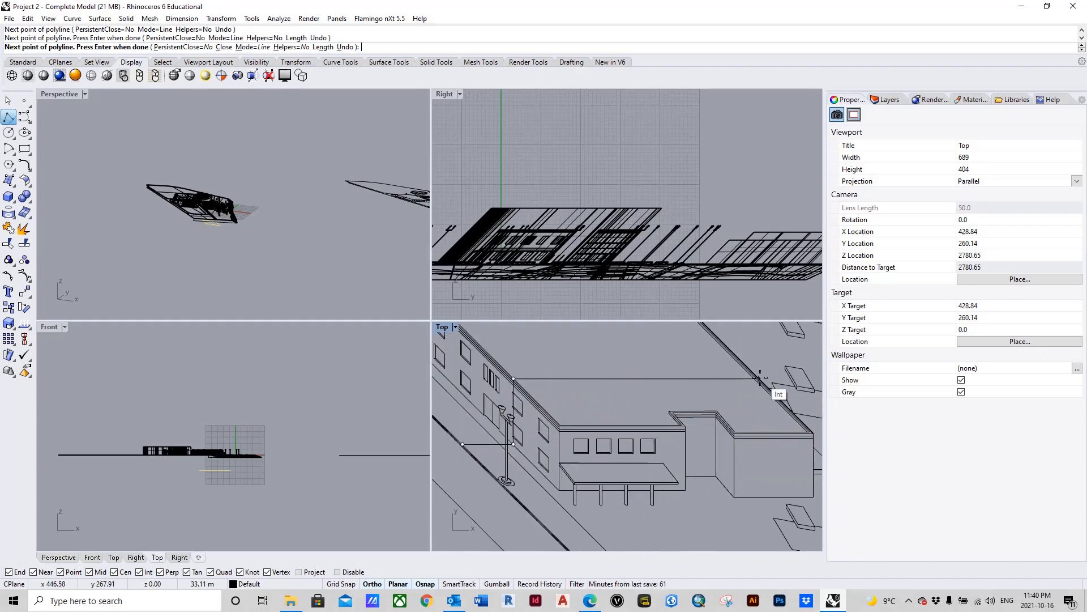
click(760, 378)
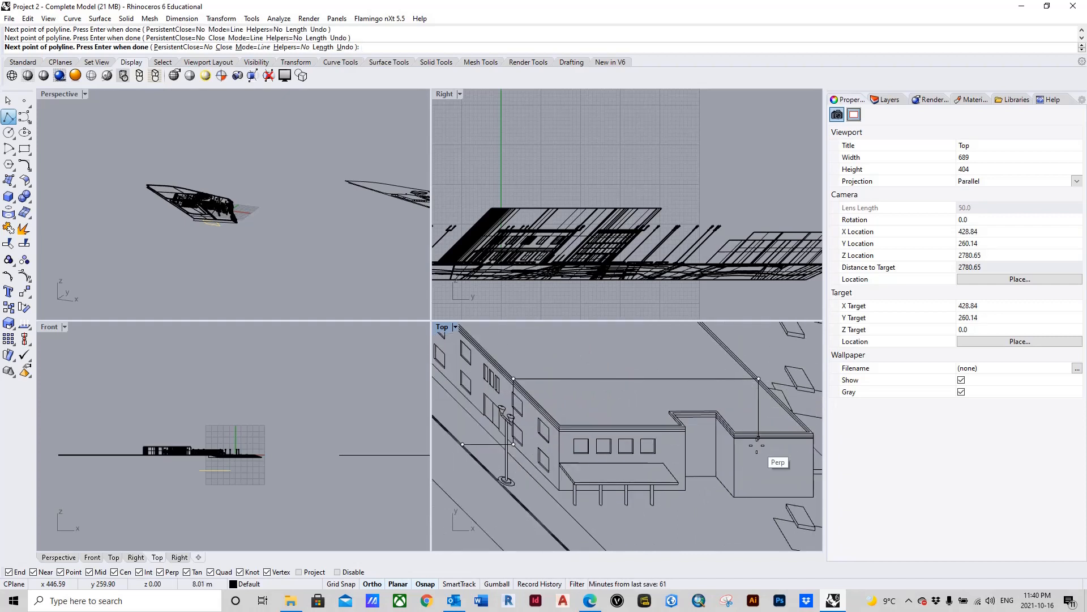
key(Escape)
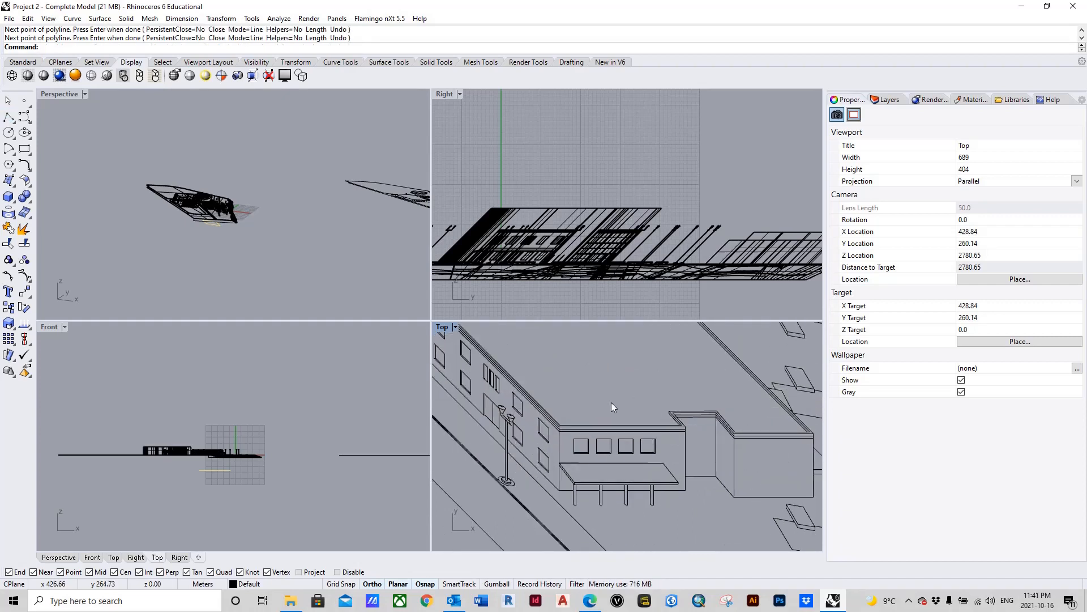
Step: Review the 2D drawing in the Top view, from the rear building's meeting with the main roof to the full site outline
scroll(610, 402, down, 3)
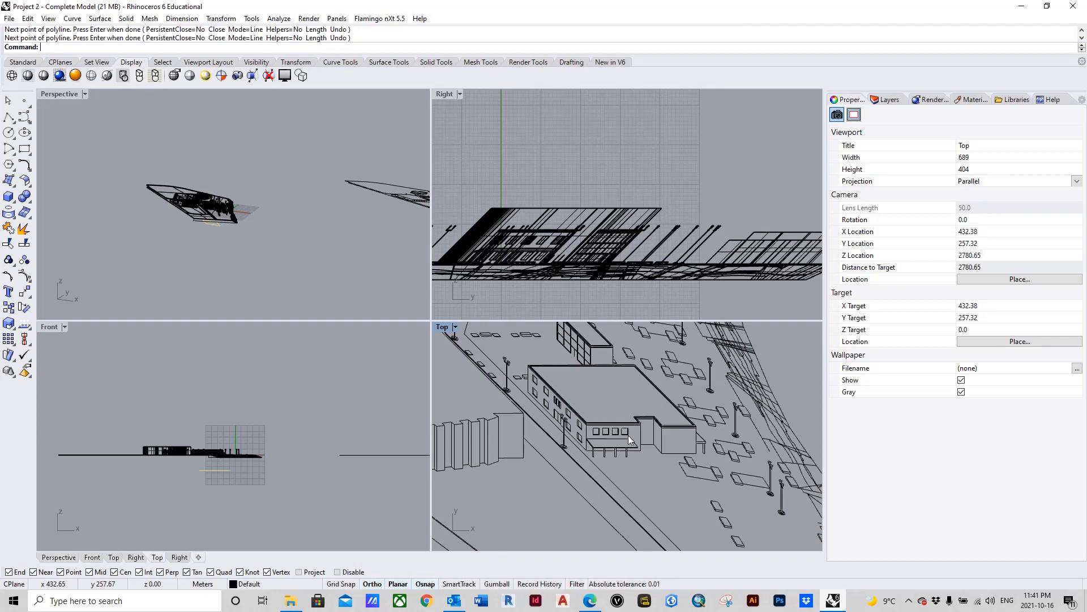
scroll(627, 435, up, 5)
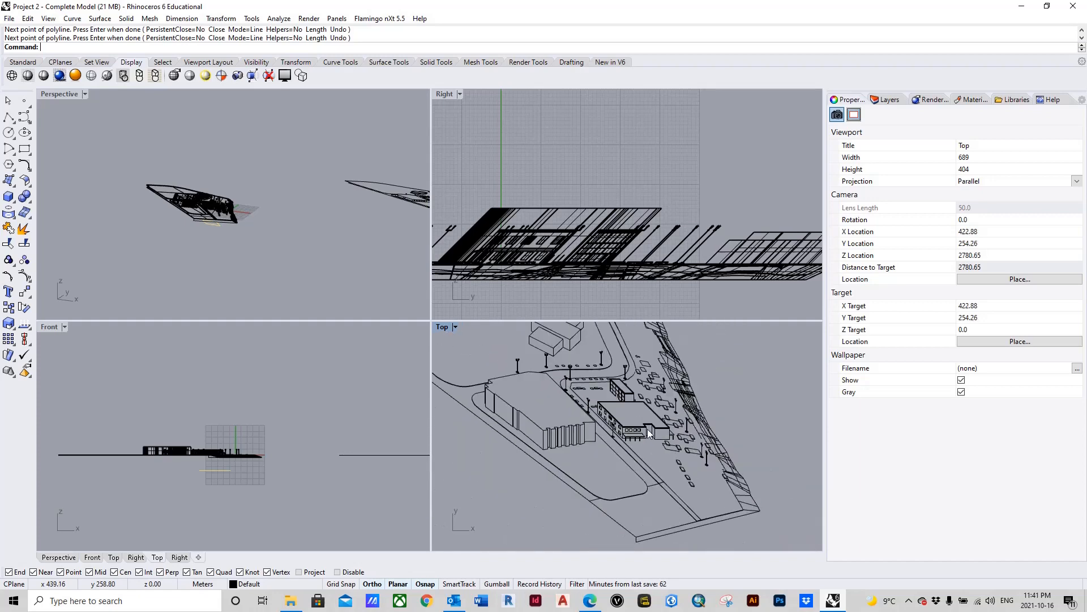
scroll(629, 422, down, 3)
scroll(618, 416, up, 3)
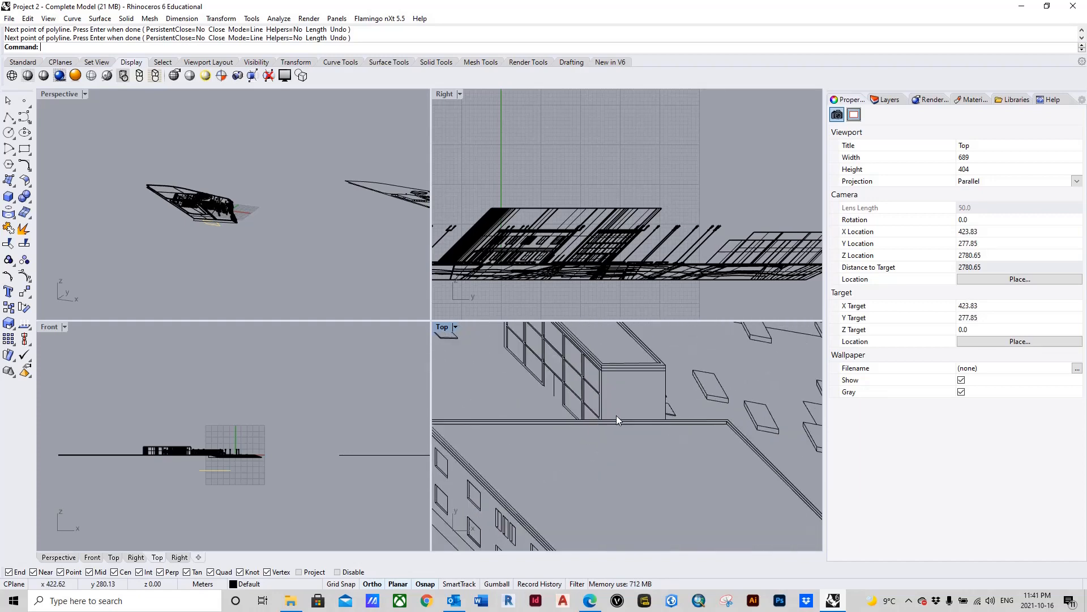
scroll(616, 417, down, 3)
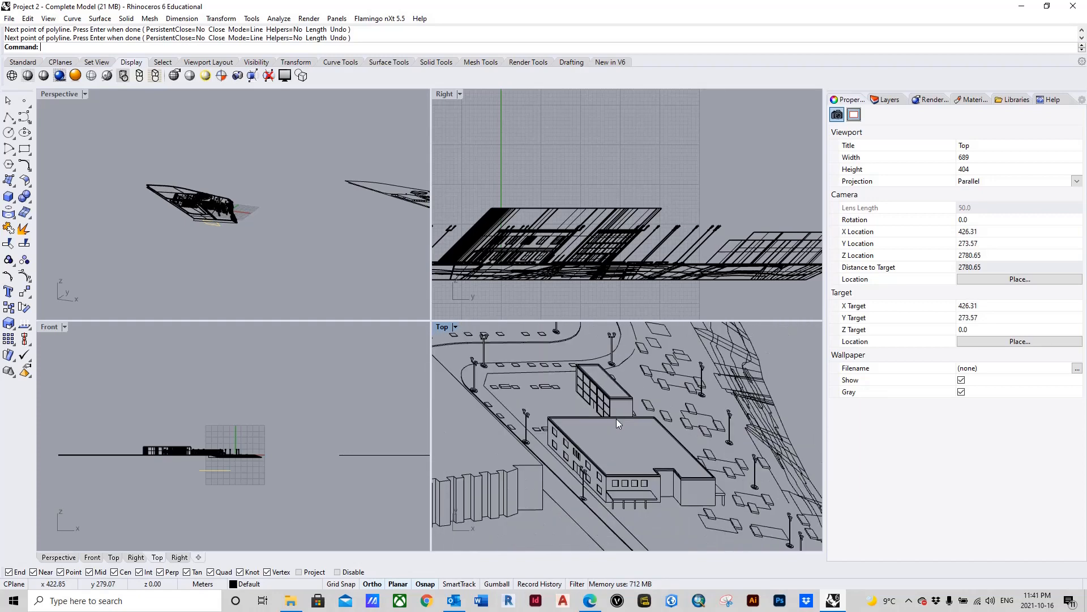
scroll(616, 419, down, 4)
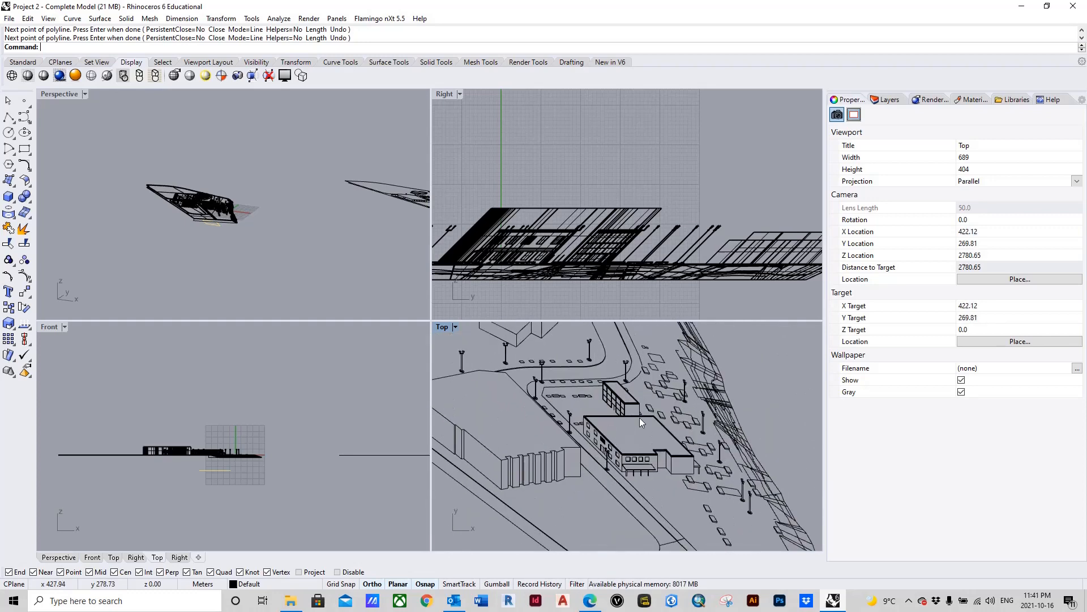
scroll(643, 425, down, 3)
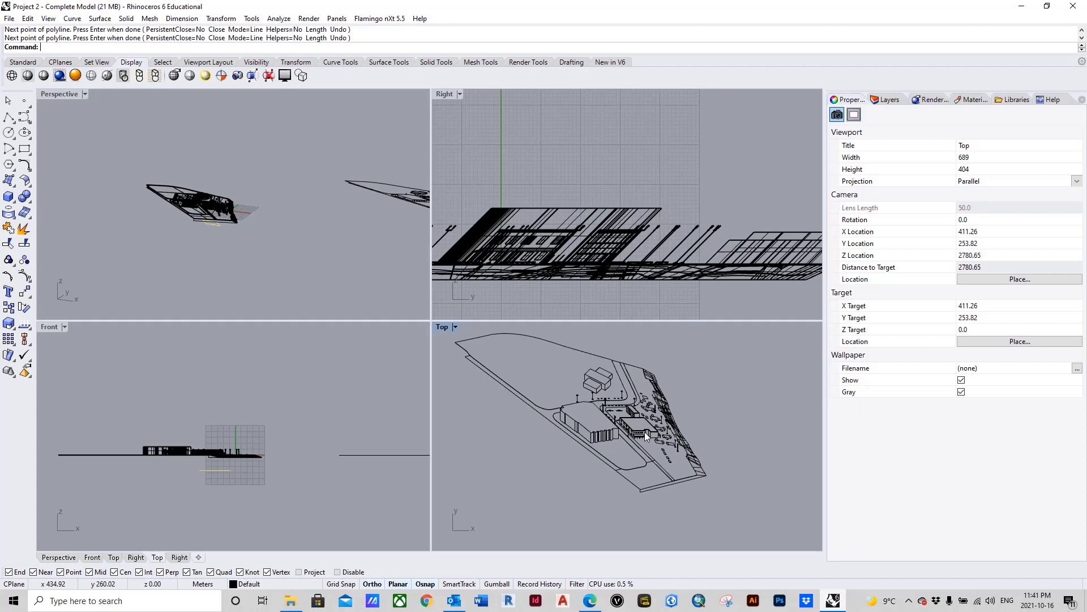
scroll(674, 504, down, 3)
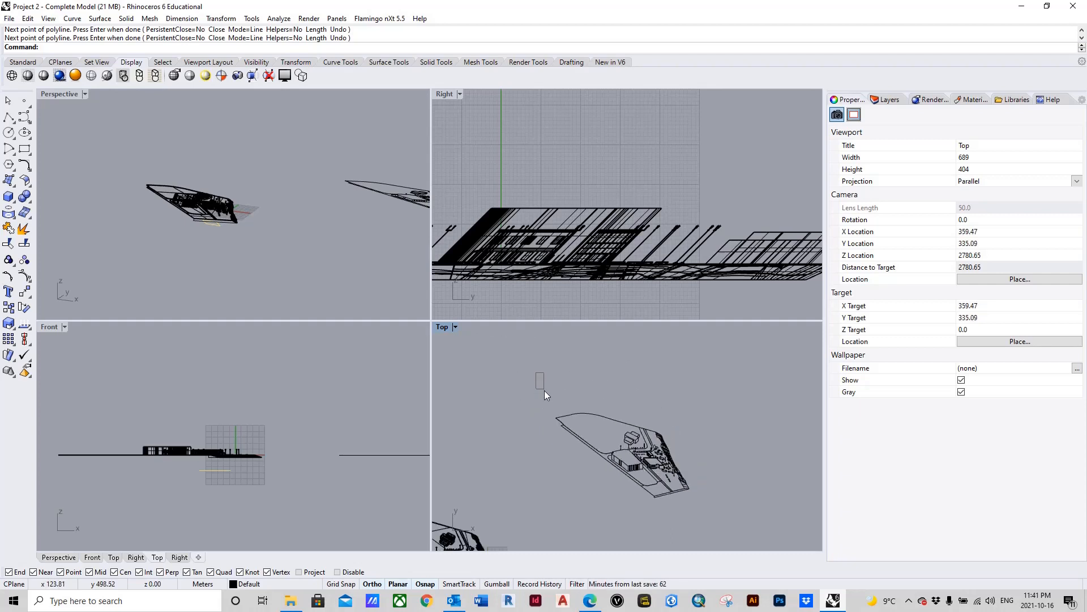
Step: Select the whole 2D line drawing in the Top view and start exporting it under the file name Elevation Oblique
drag(561, 413, 717, 524)
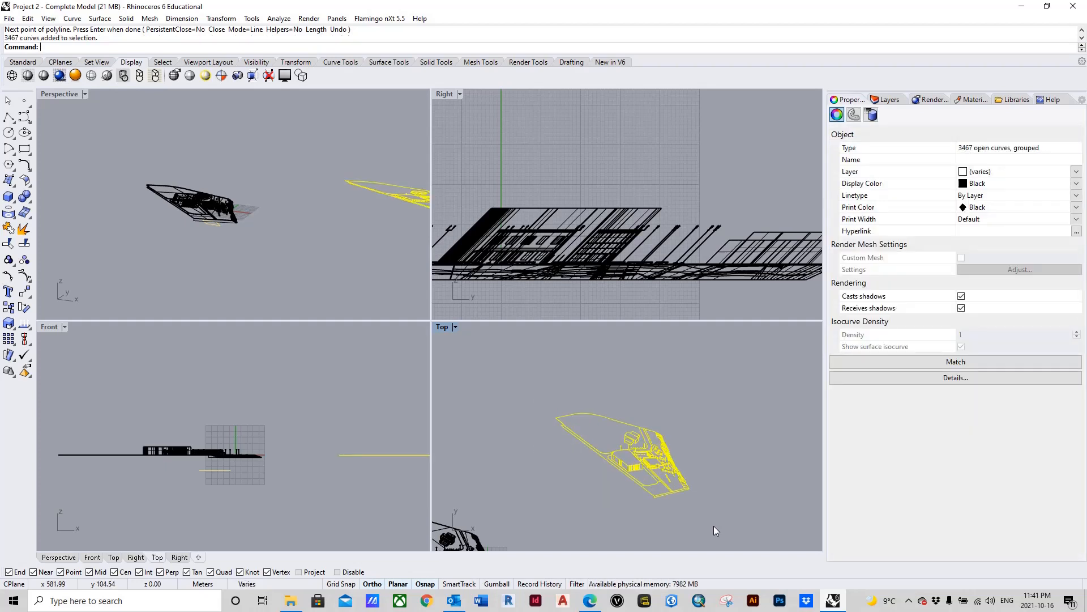
text(Export)
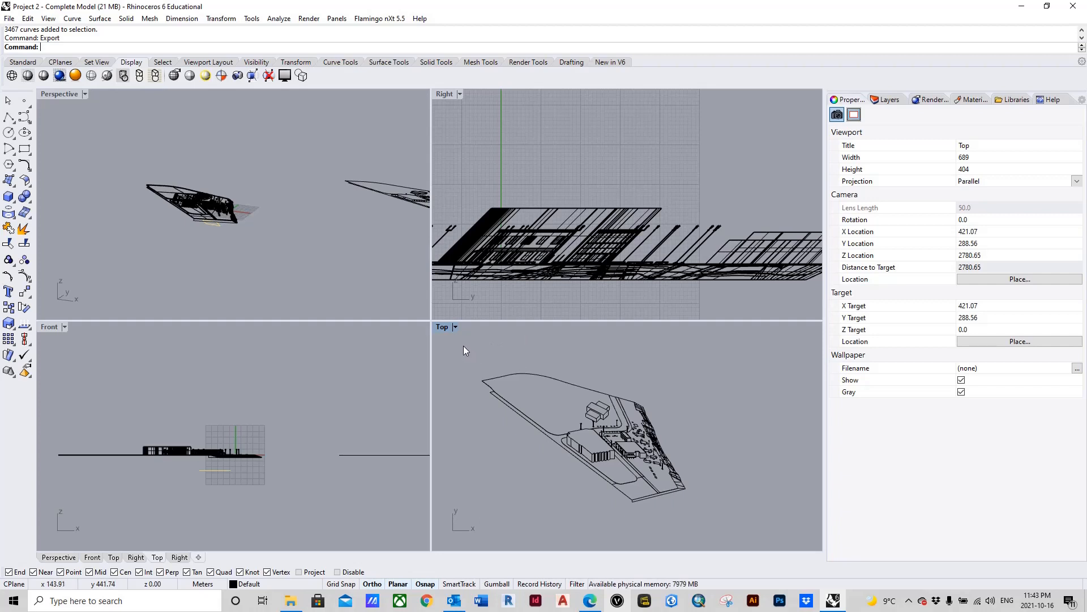
drag(463, 346, 467, 350)
drag(504, 390, 718, 524)
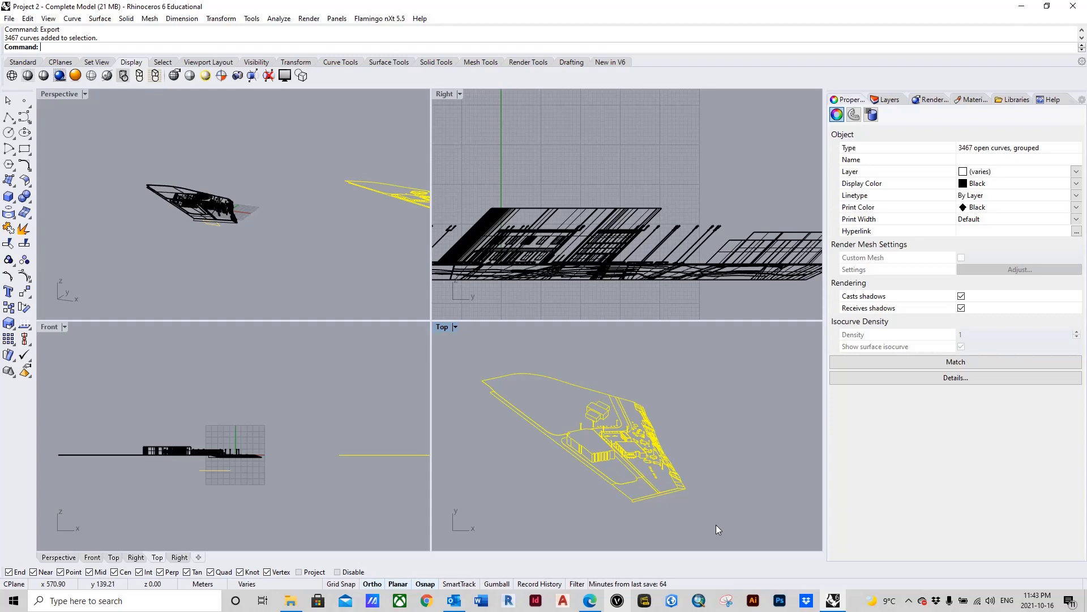
key(Up)
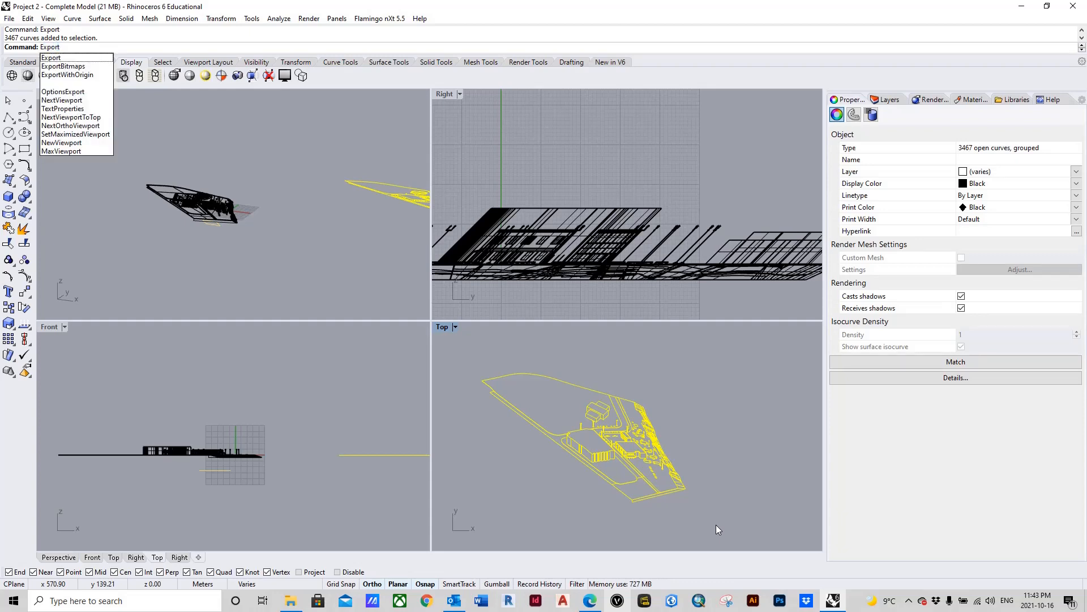
key(Return)
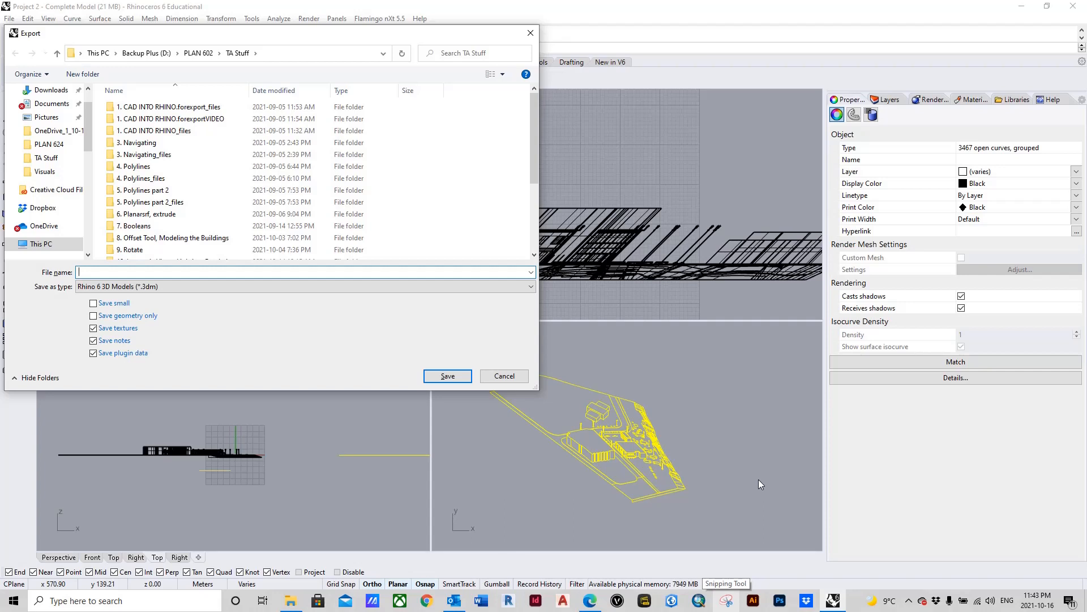
text(Eleva)
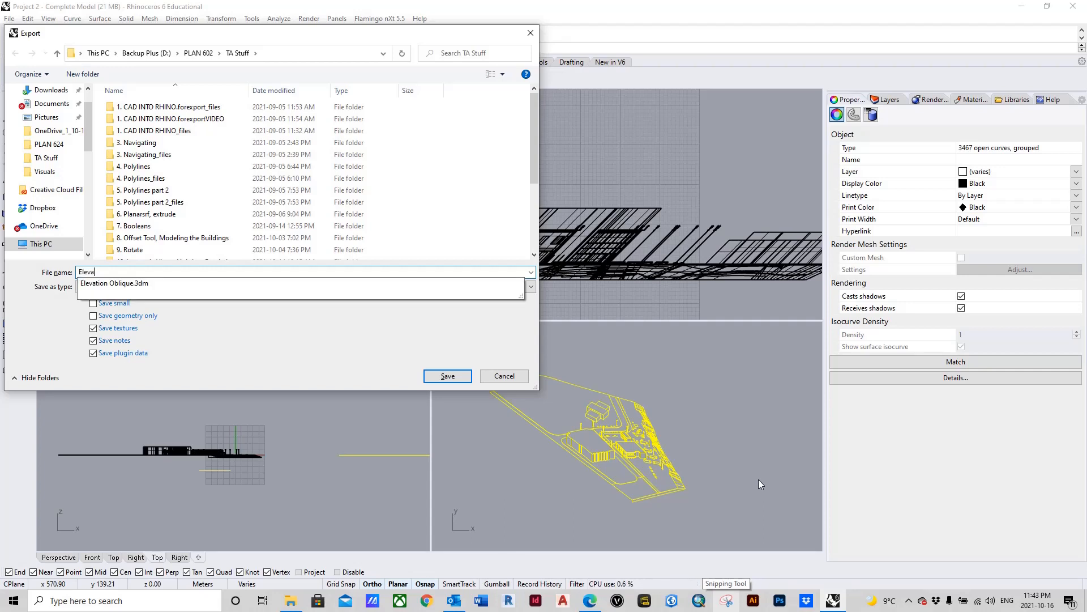
text(tion Obl)
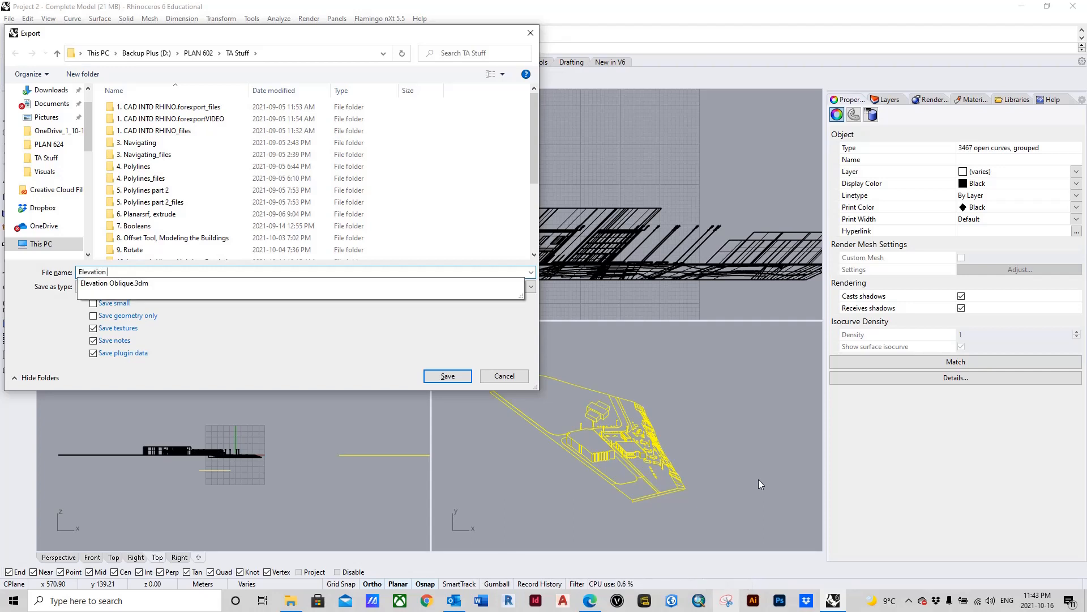
text(ique)
click(307, 335)
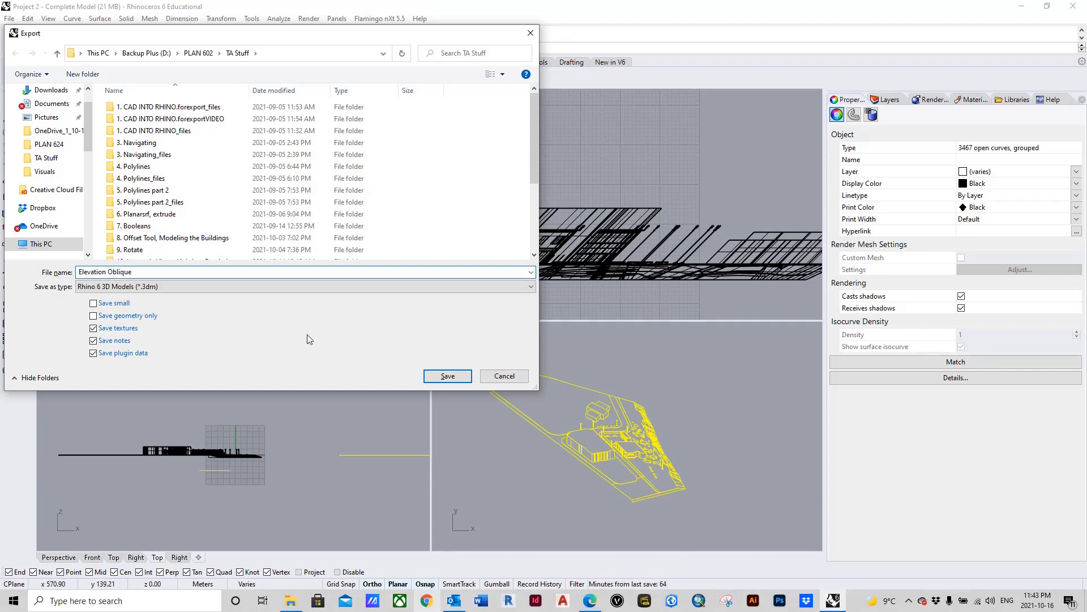
Step: Save the export as an AutoCAD Drawing (*.dwg) in the TA Stuff folder, using the Default export scheme
click(310, 289)
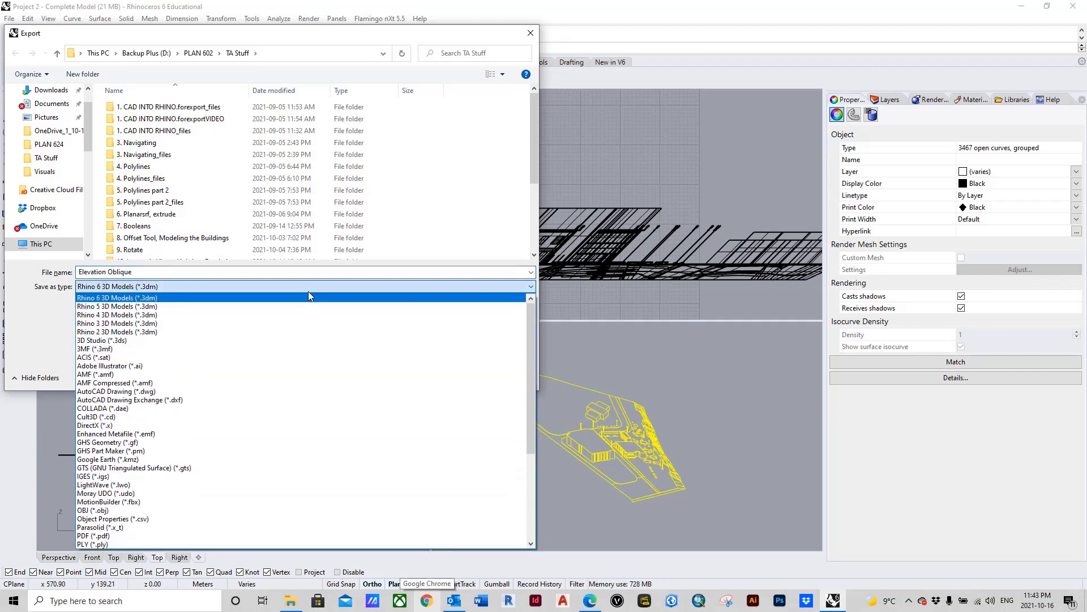
click(162, 391)
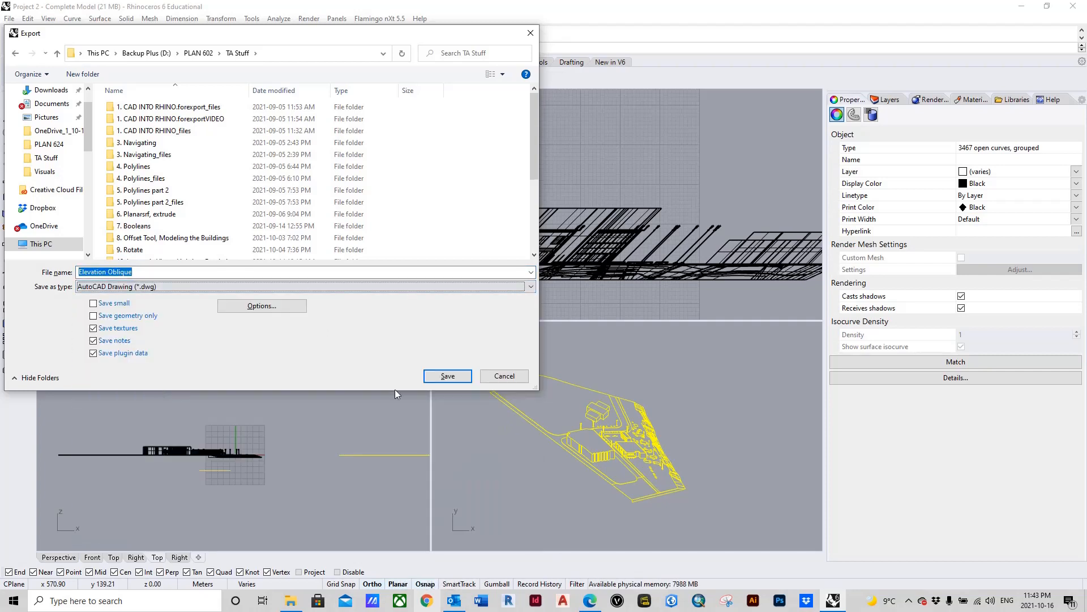
click(448, 377)
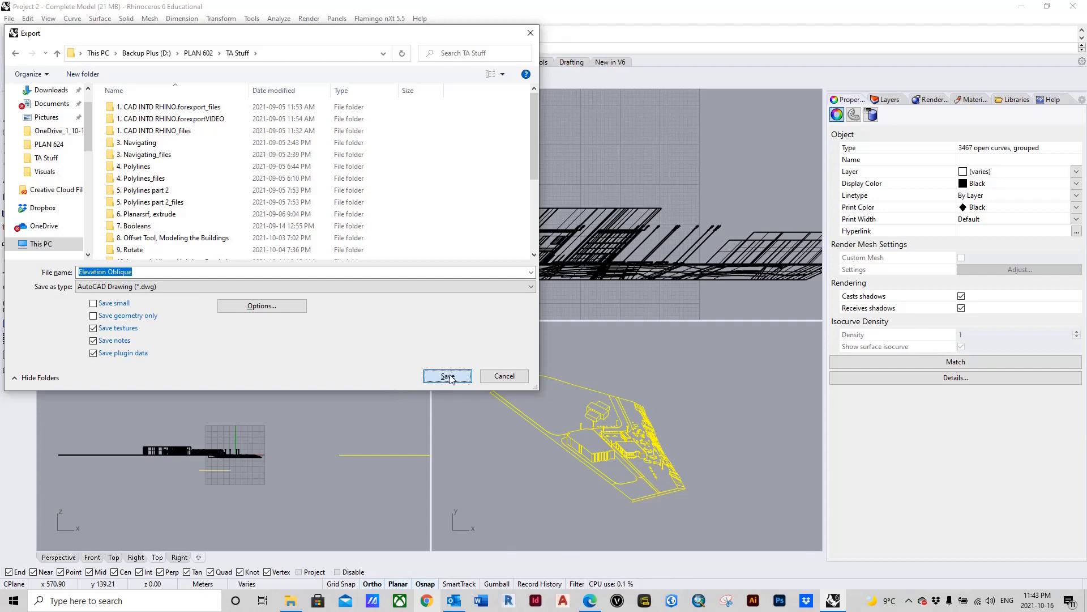
click(448, 376)
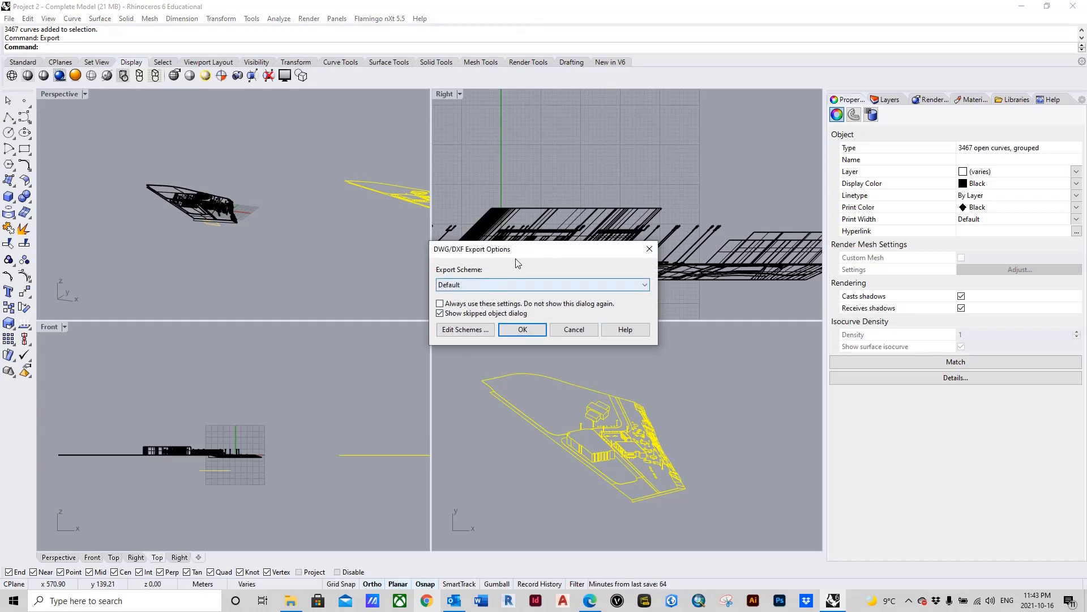
click(523, 333)
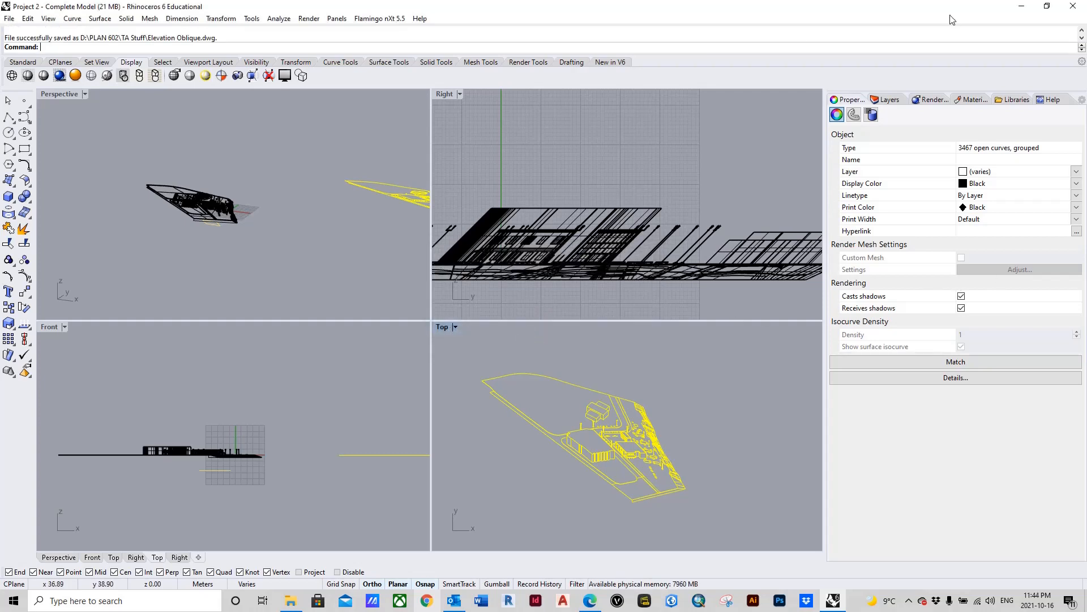
Step: Open the exported Elevation Oblique DWG from the TA Stuff folder in AutoCAD, accepting the foreign file
click(290, 601)
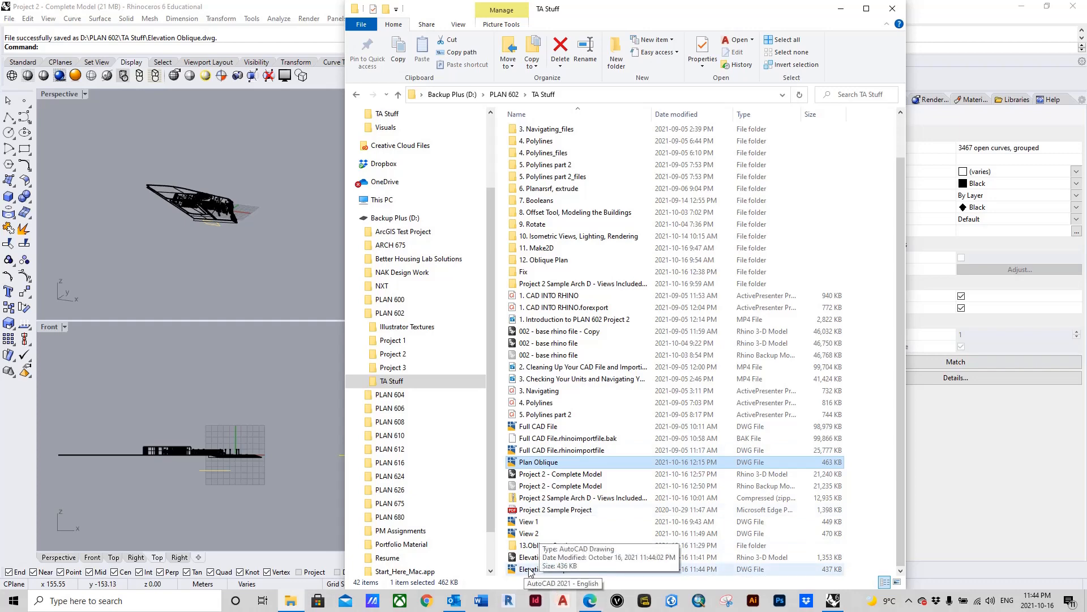
double_click(531, 569)
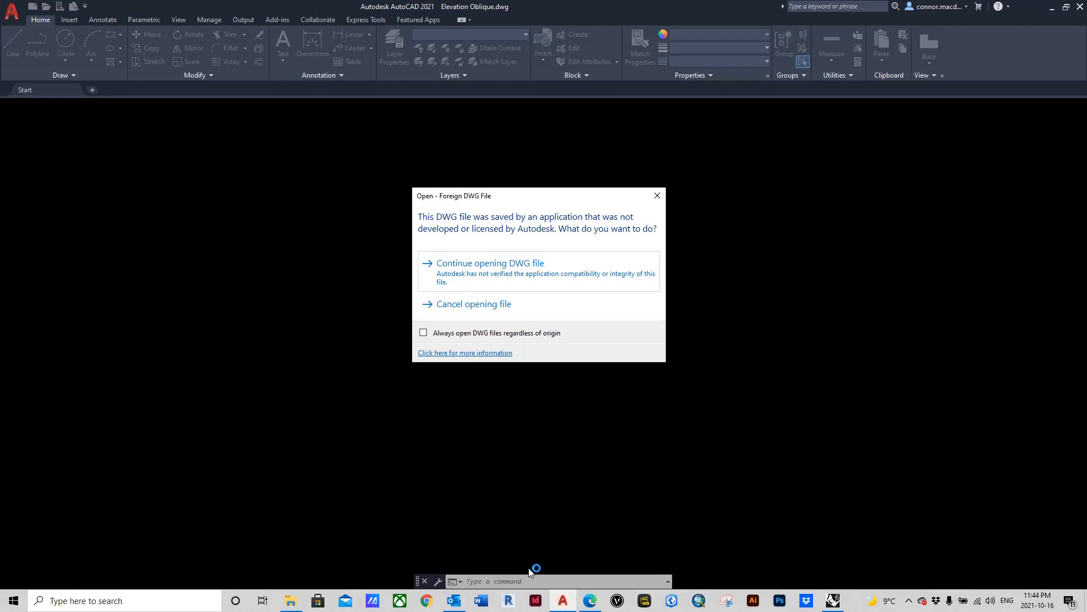
click(561, 271)
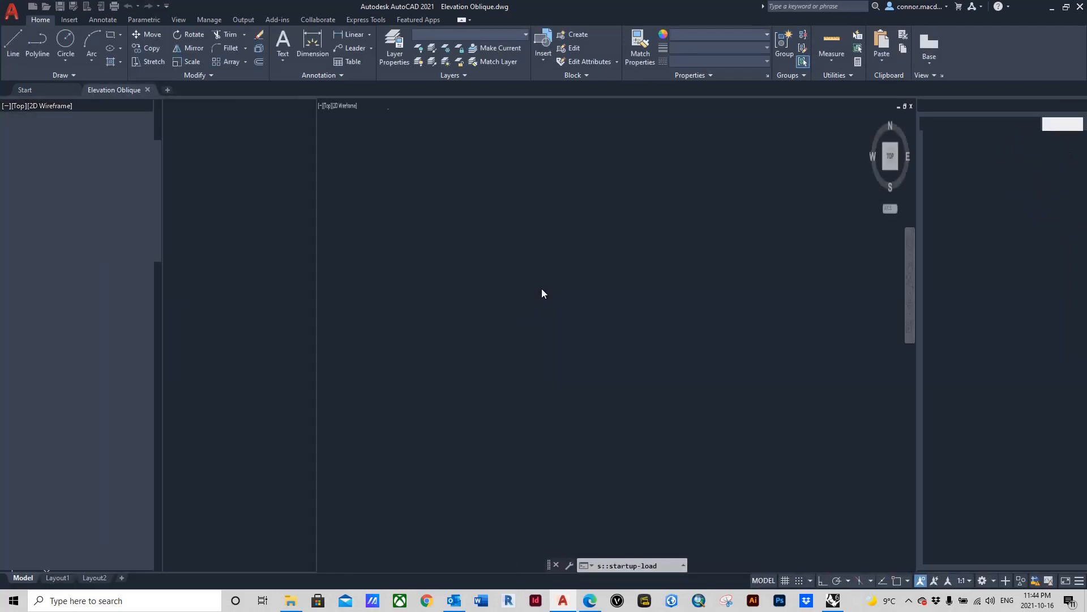
Step: Examine the imported oblique linework in AutoCAD, from the full site outline to the main building's facade windows and lamp posts
scroll(586, 366, down, 10)
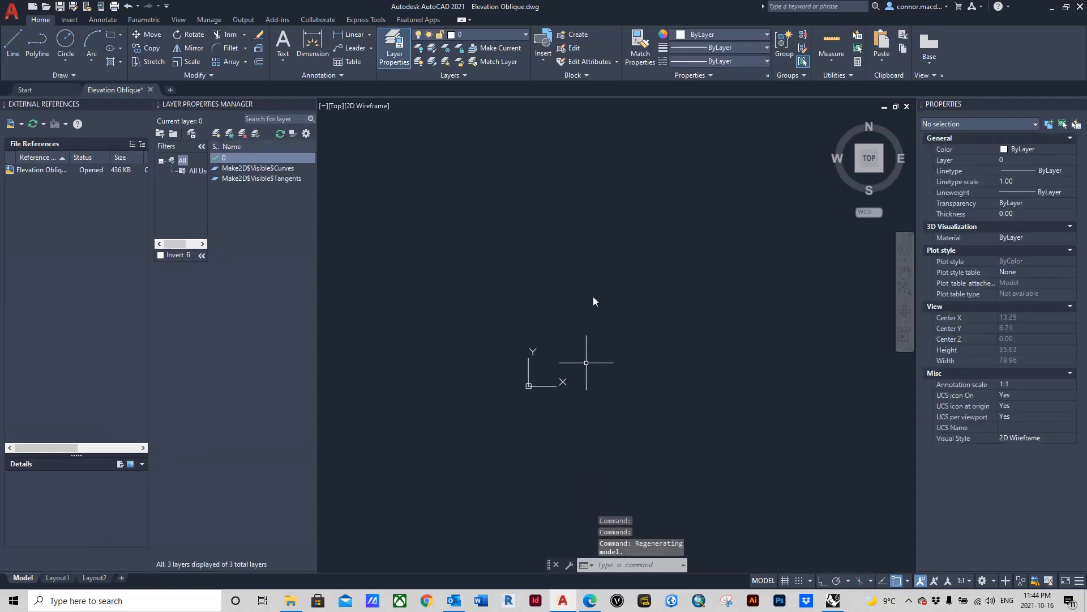
scroll(572, 314, down, 8)
scroll(649, 265, up, 8)
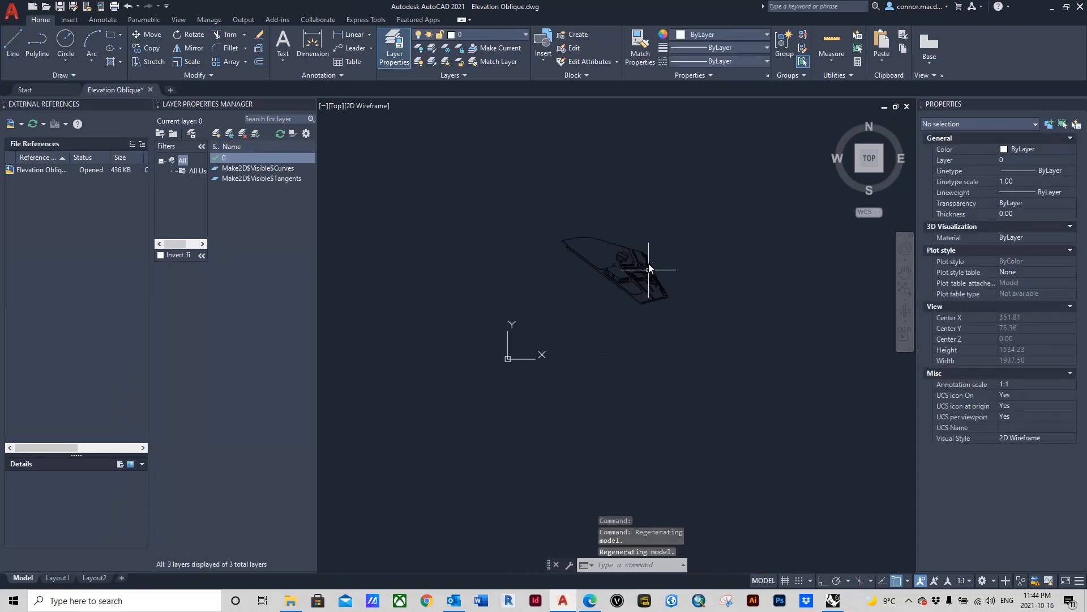
scroll(629, 283, up, 8)
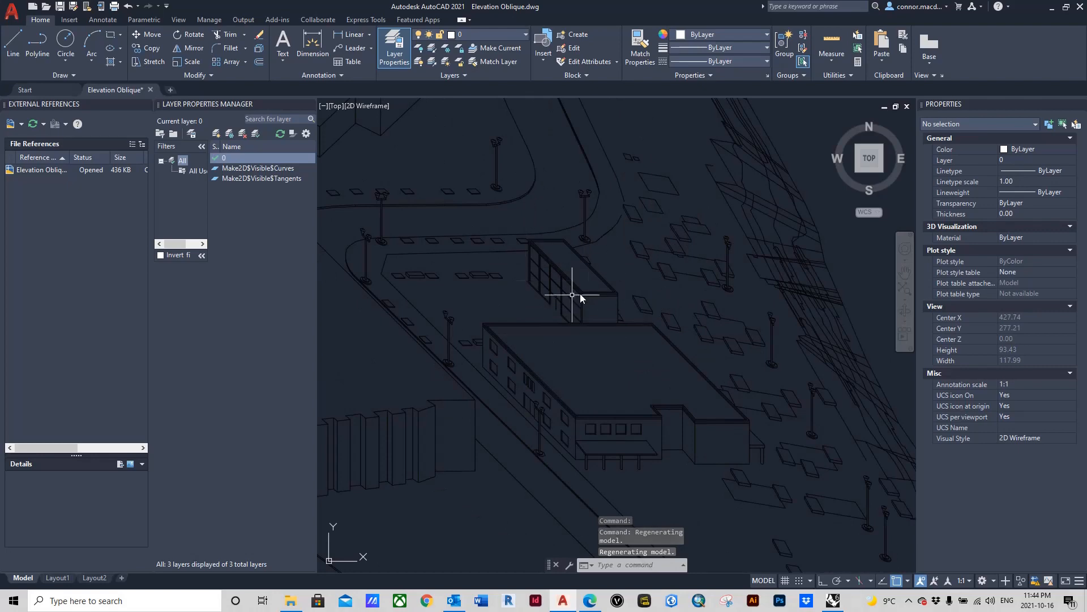
scroll(657, 308, down, 4)
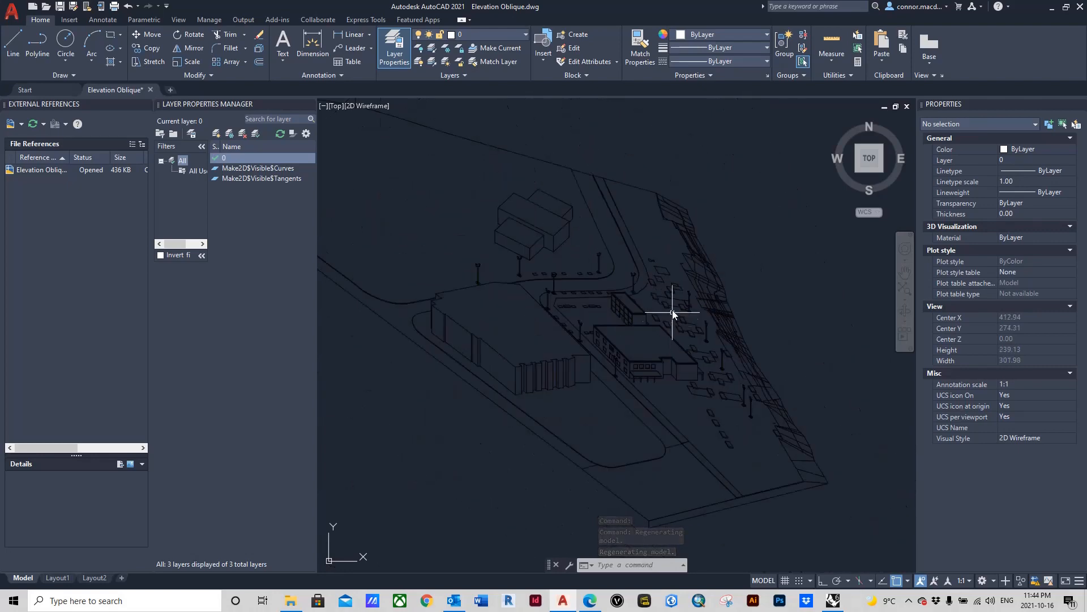
scroll(673, 314, up, 4)
scroll(661, 366, down, 2)
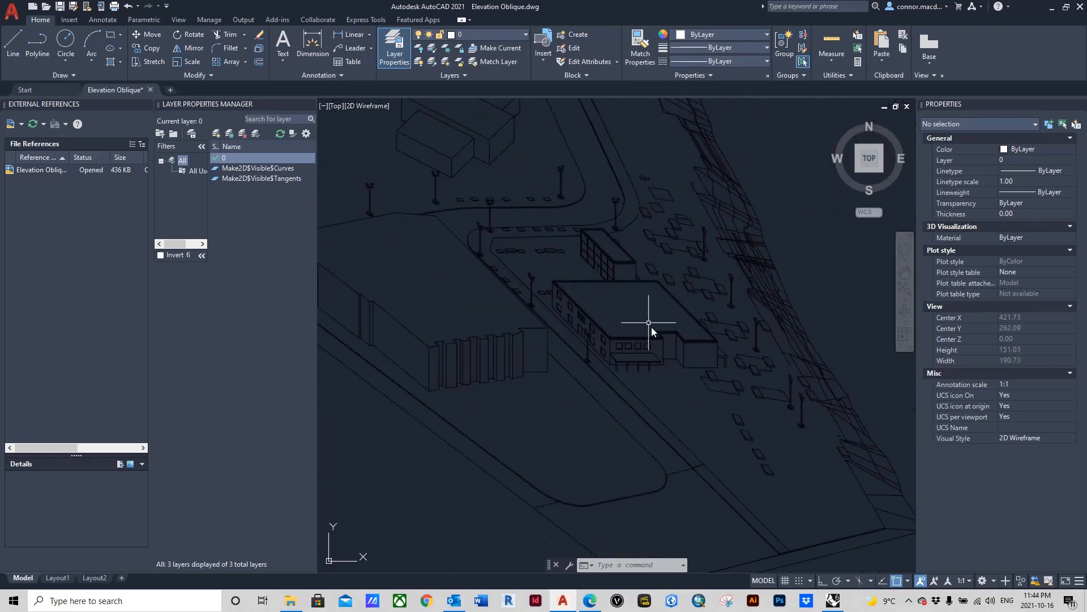
scroll(634, 331, up, 3)
scroll(585, 368, down, 4)
scroll(552, 320, up, 3)
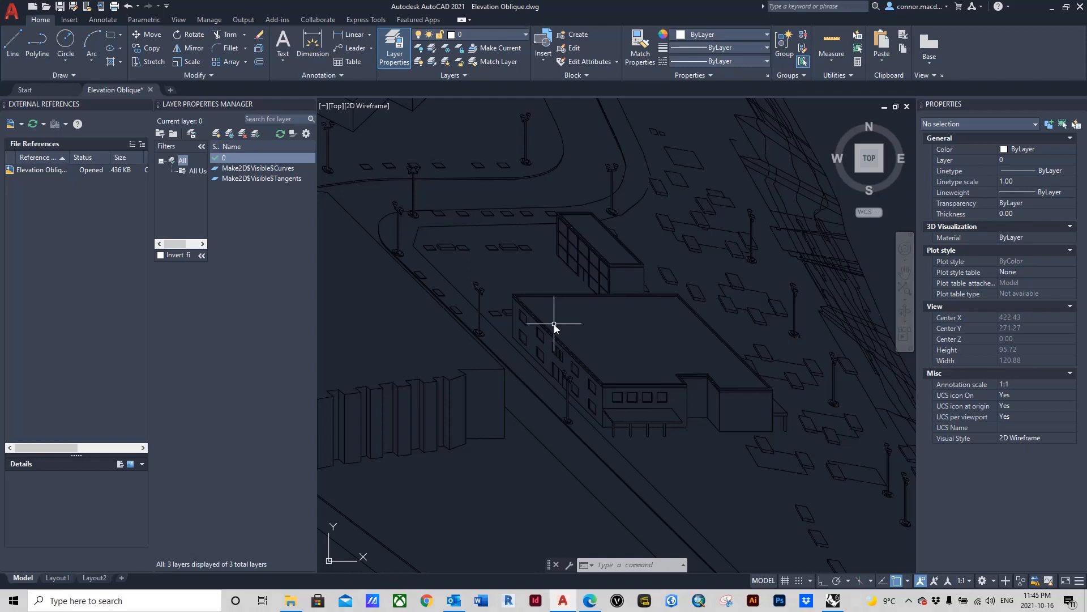
scroll(595, 388, up, 5)
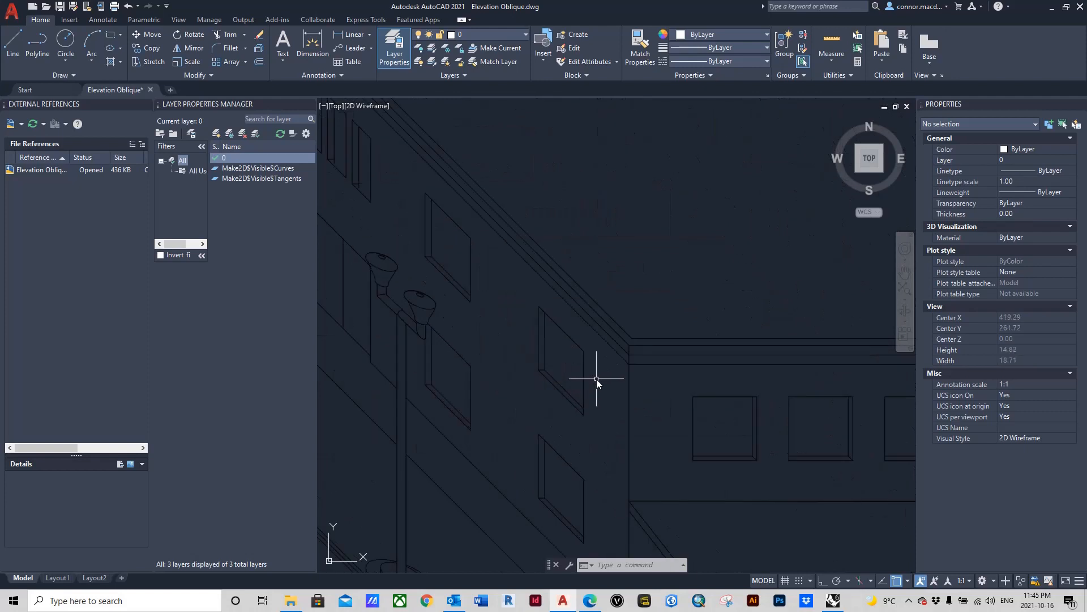
scroll(589, 368, down, 3)
Step: Draw a short horizontal line from the street to the lamp post beside the main building's long facade, toggling Ortho mode while drawing
click(12, 42)
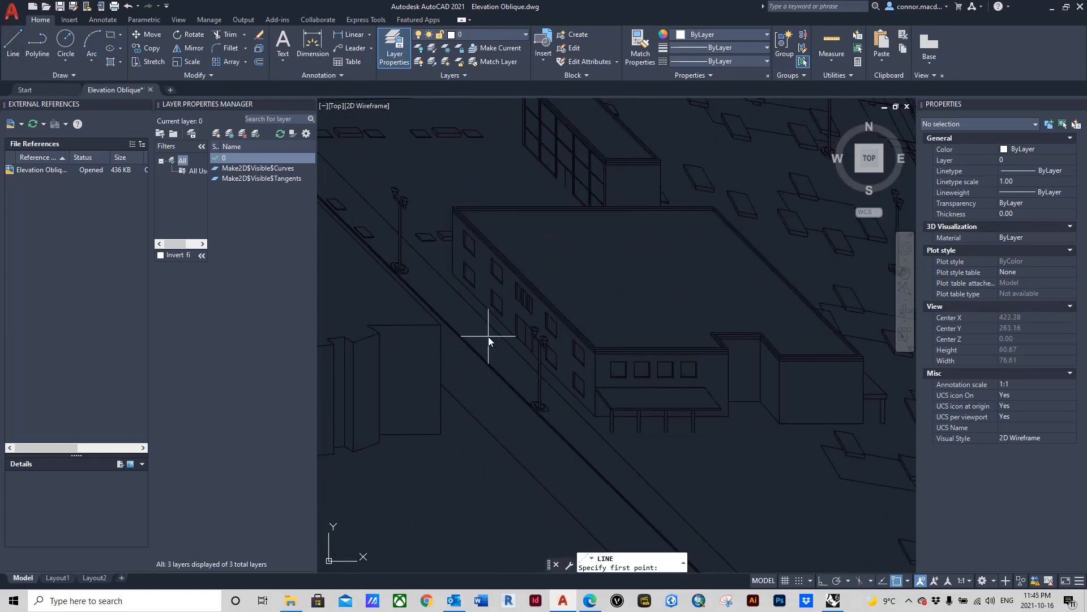
scroll(461, 364, up, 4)
click(422, 365)
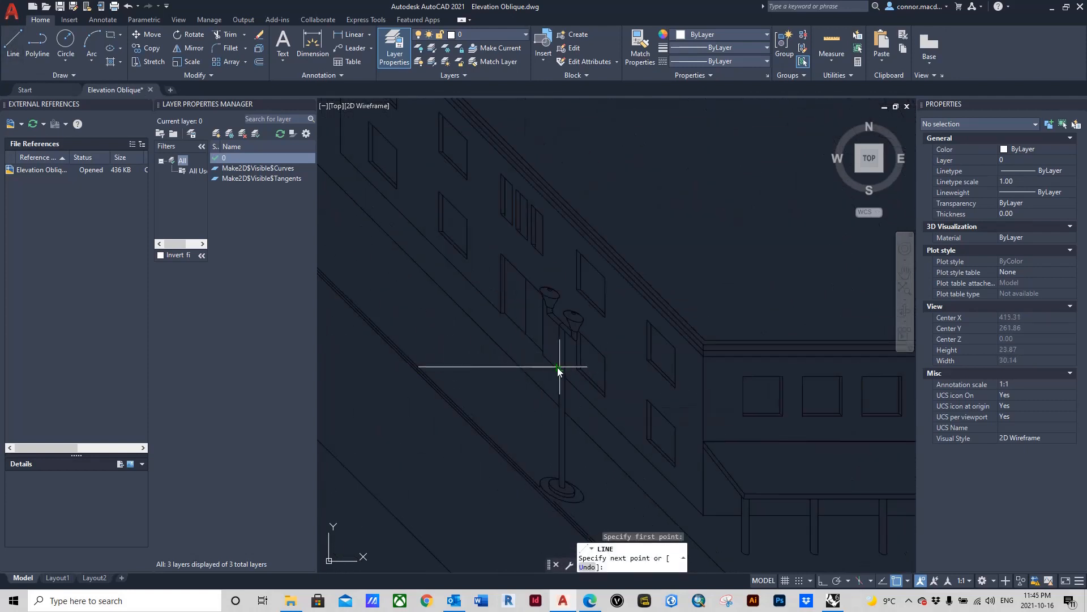
scroll(555, 367, up, 4)
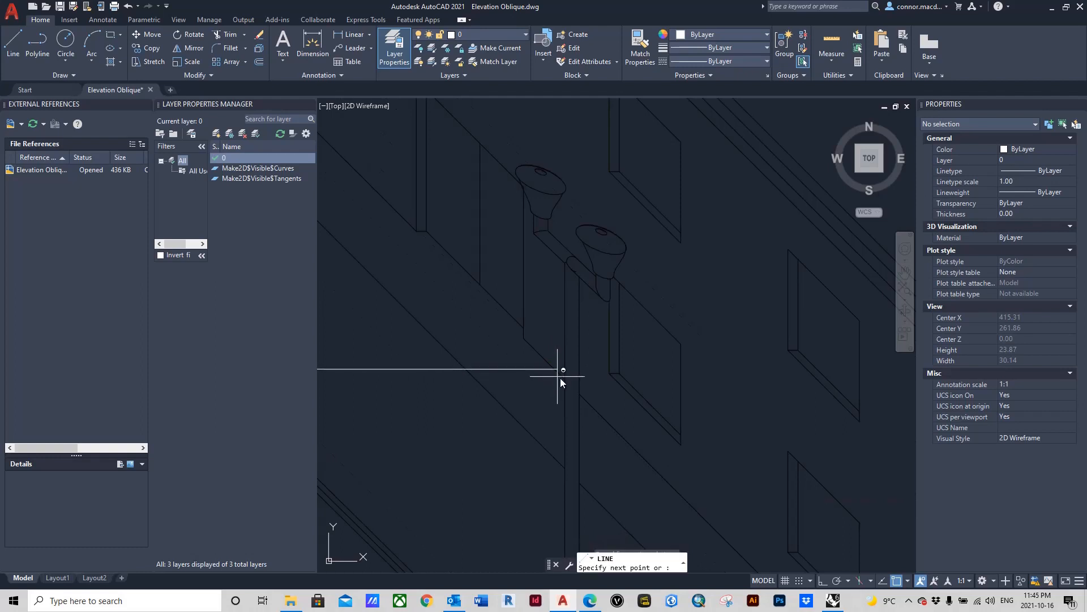
key(F8)
click(555, 352)
scroll(556, 352, down, 5)
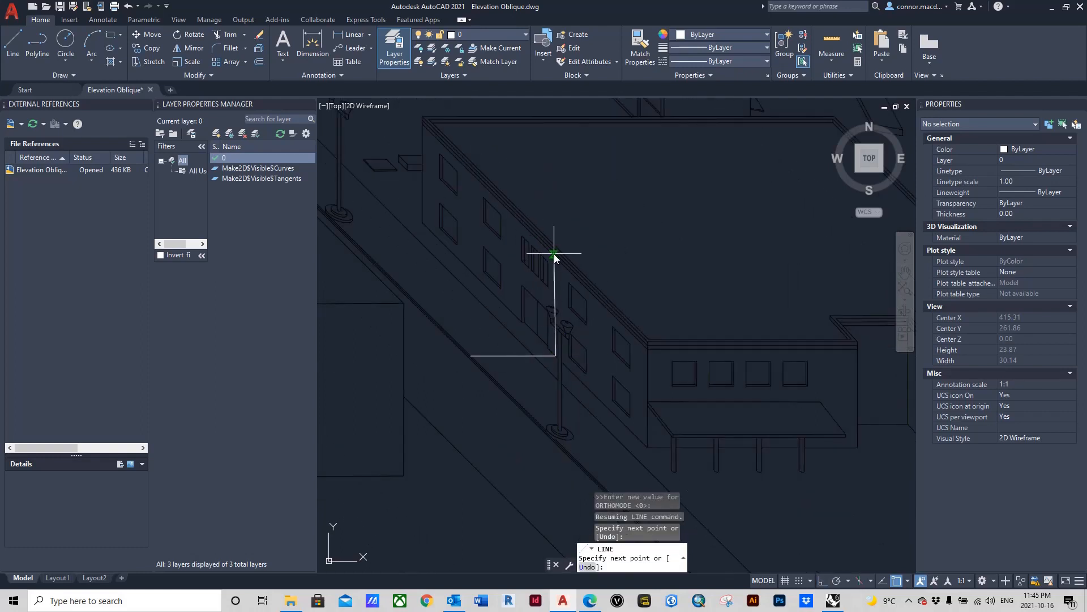
key(Escape)
Step: Check the Oblique View 1 - Section in the Project 2 Sample Project PDF in Edge and return to the AutoCAD drawing
scroll(555, 258, down, 5)
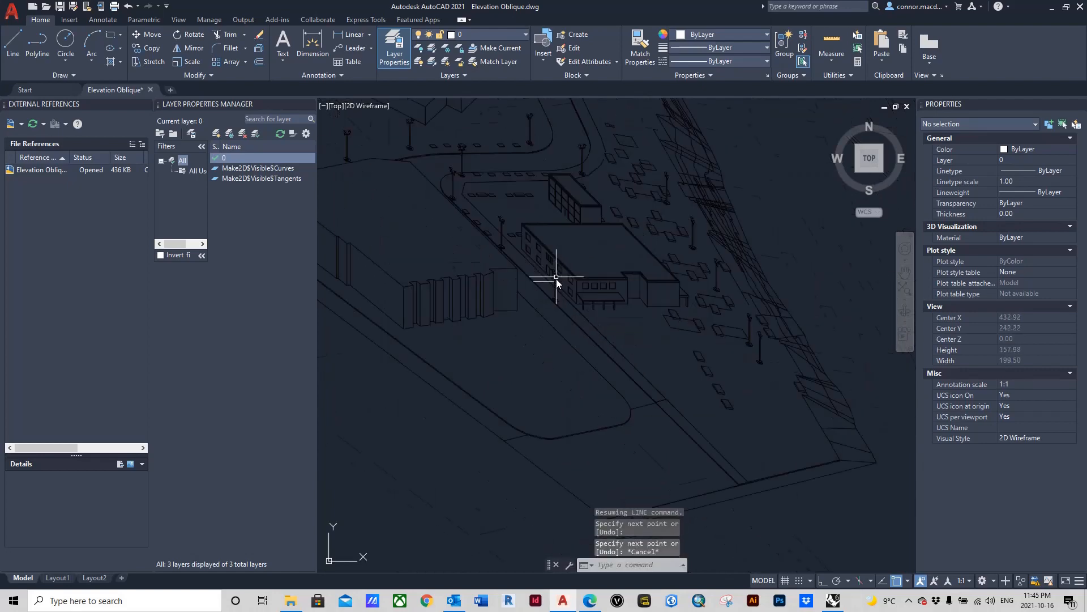
scroll(532, 385, up, 4)
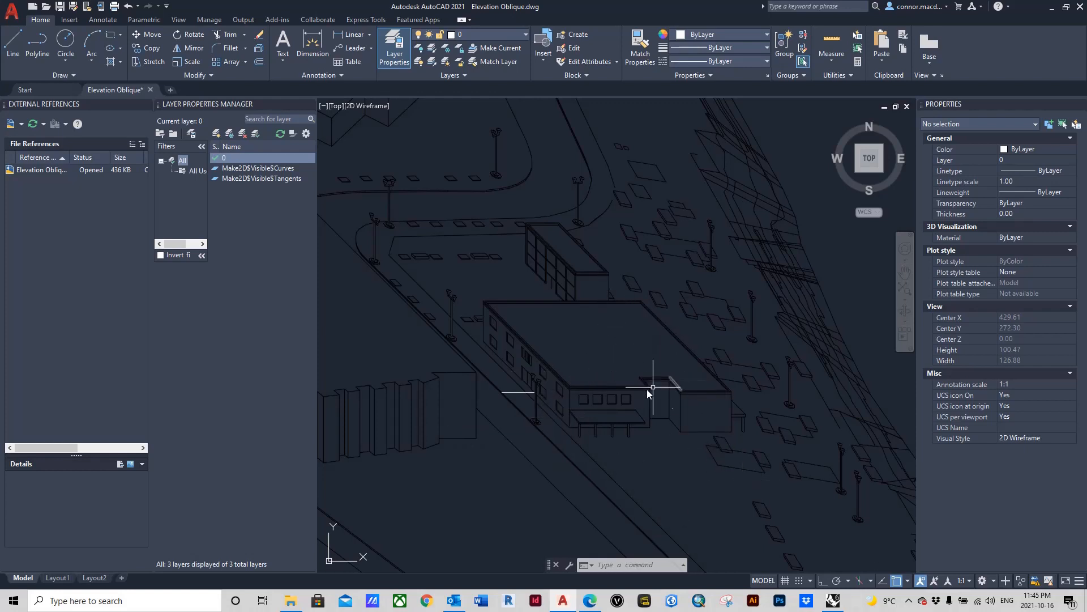
click(589, 601)
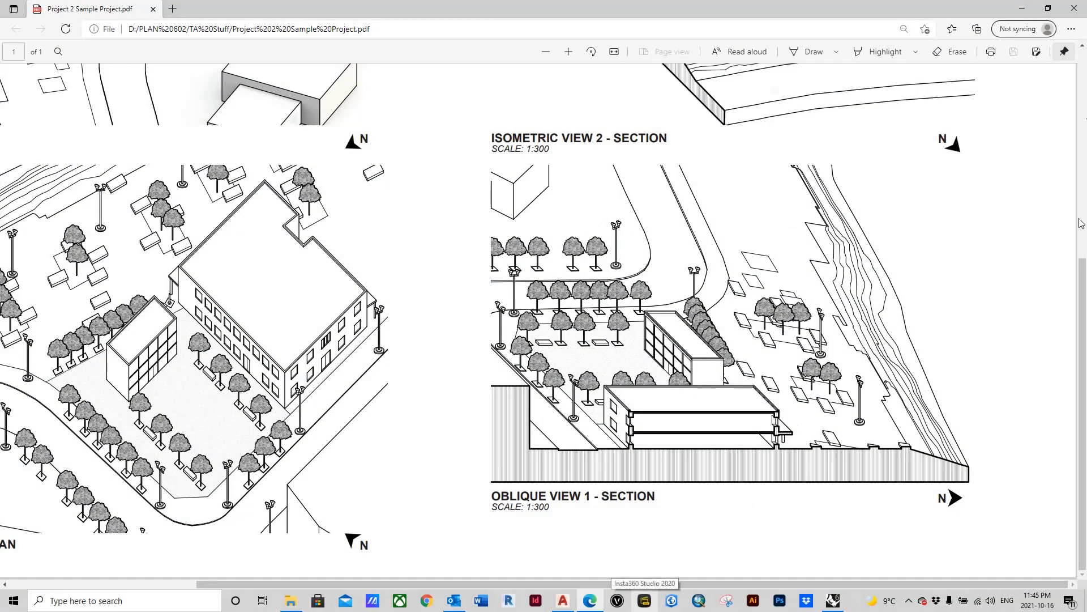
click(1022, 9)
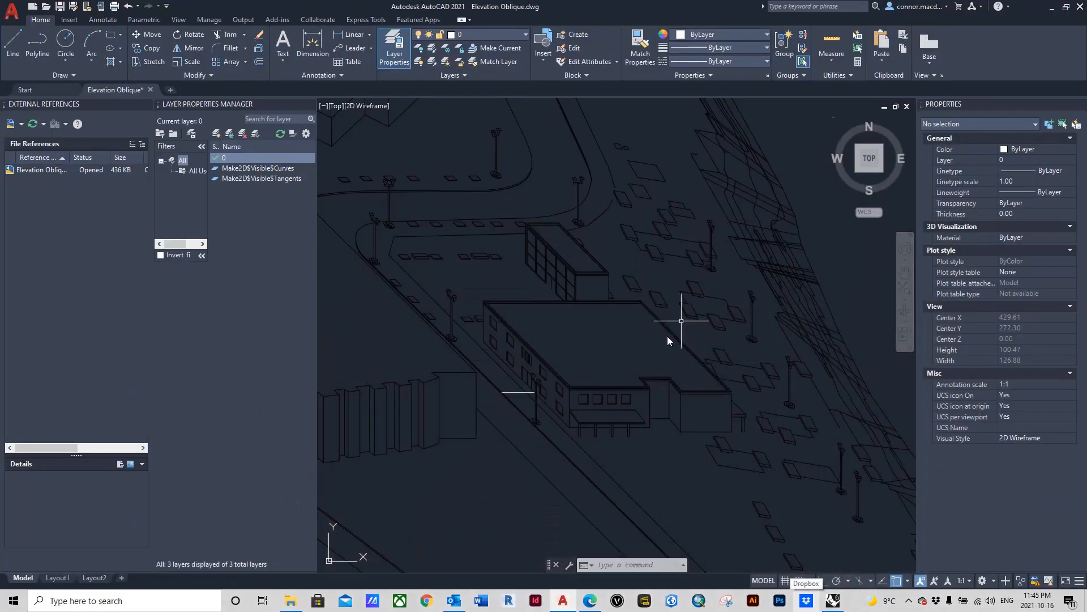